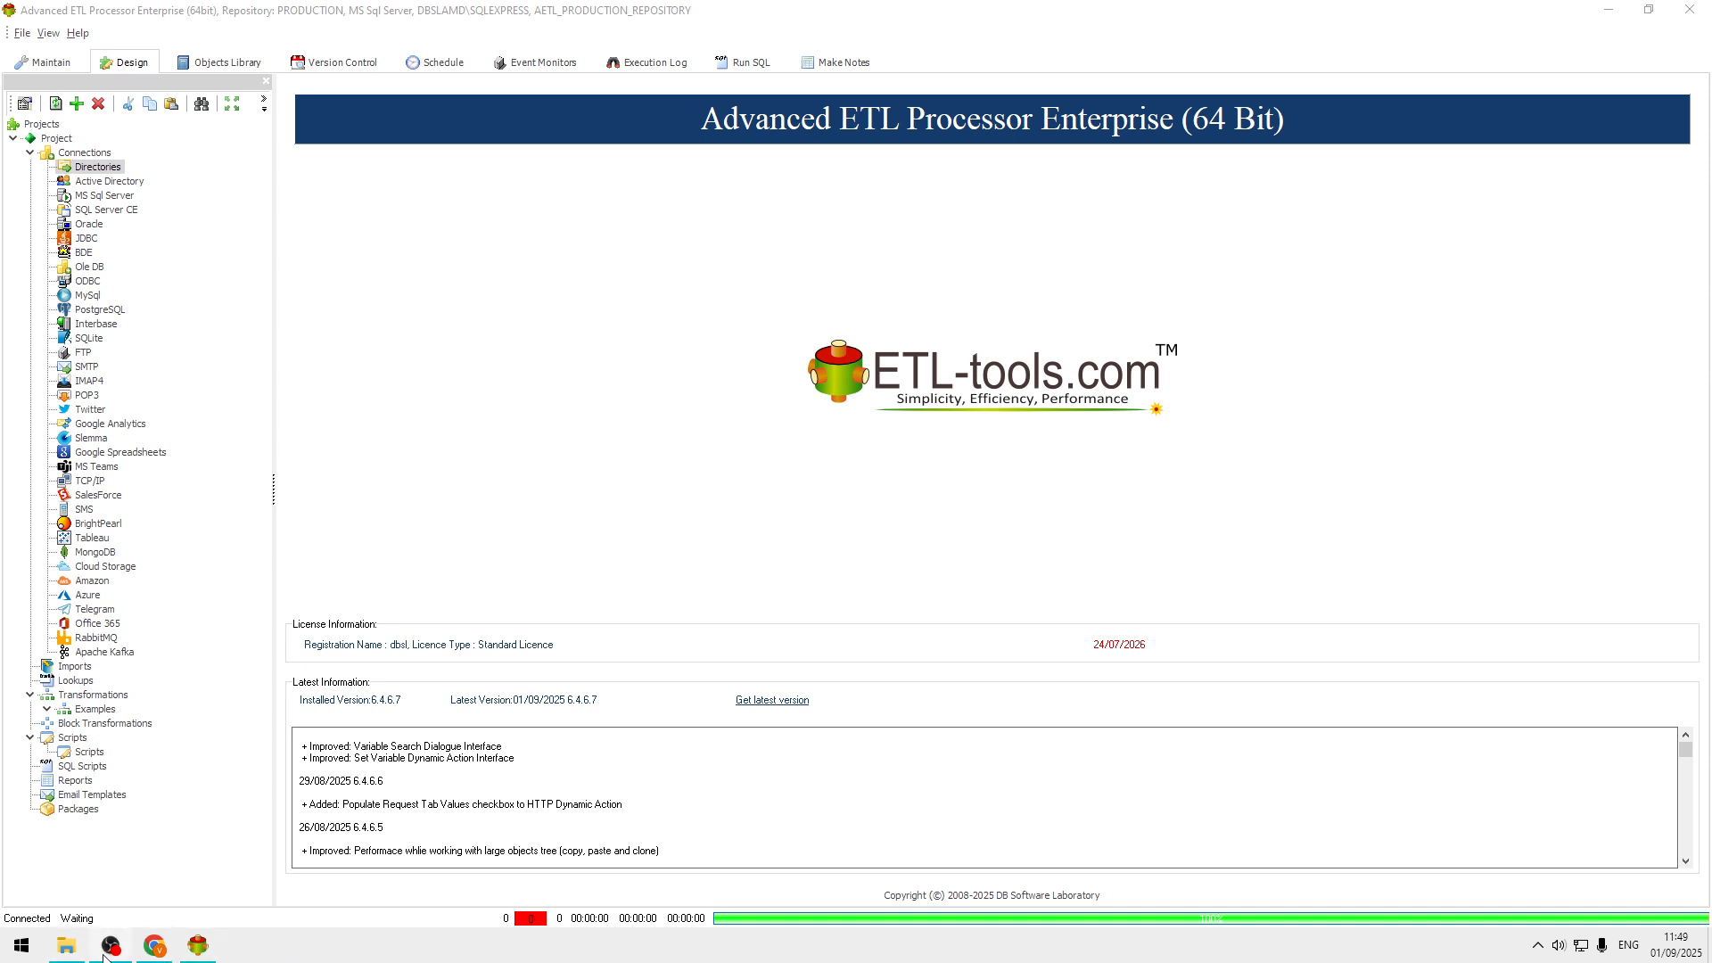
# Switch to File Explorer and examine the title and opening text of Article1.txt in the Water folder, closing the file again.
pyautogui.click(68, 949)
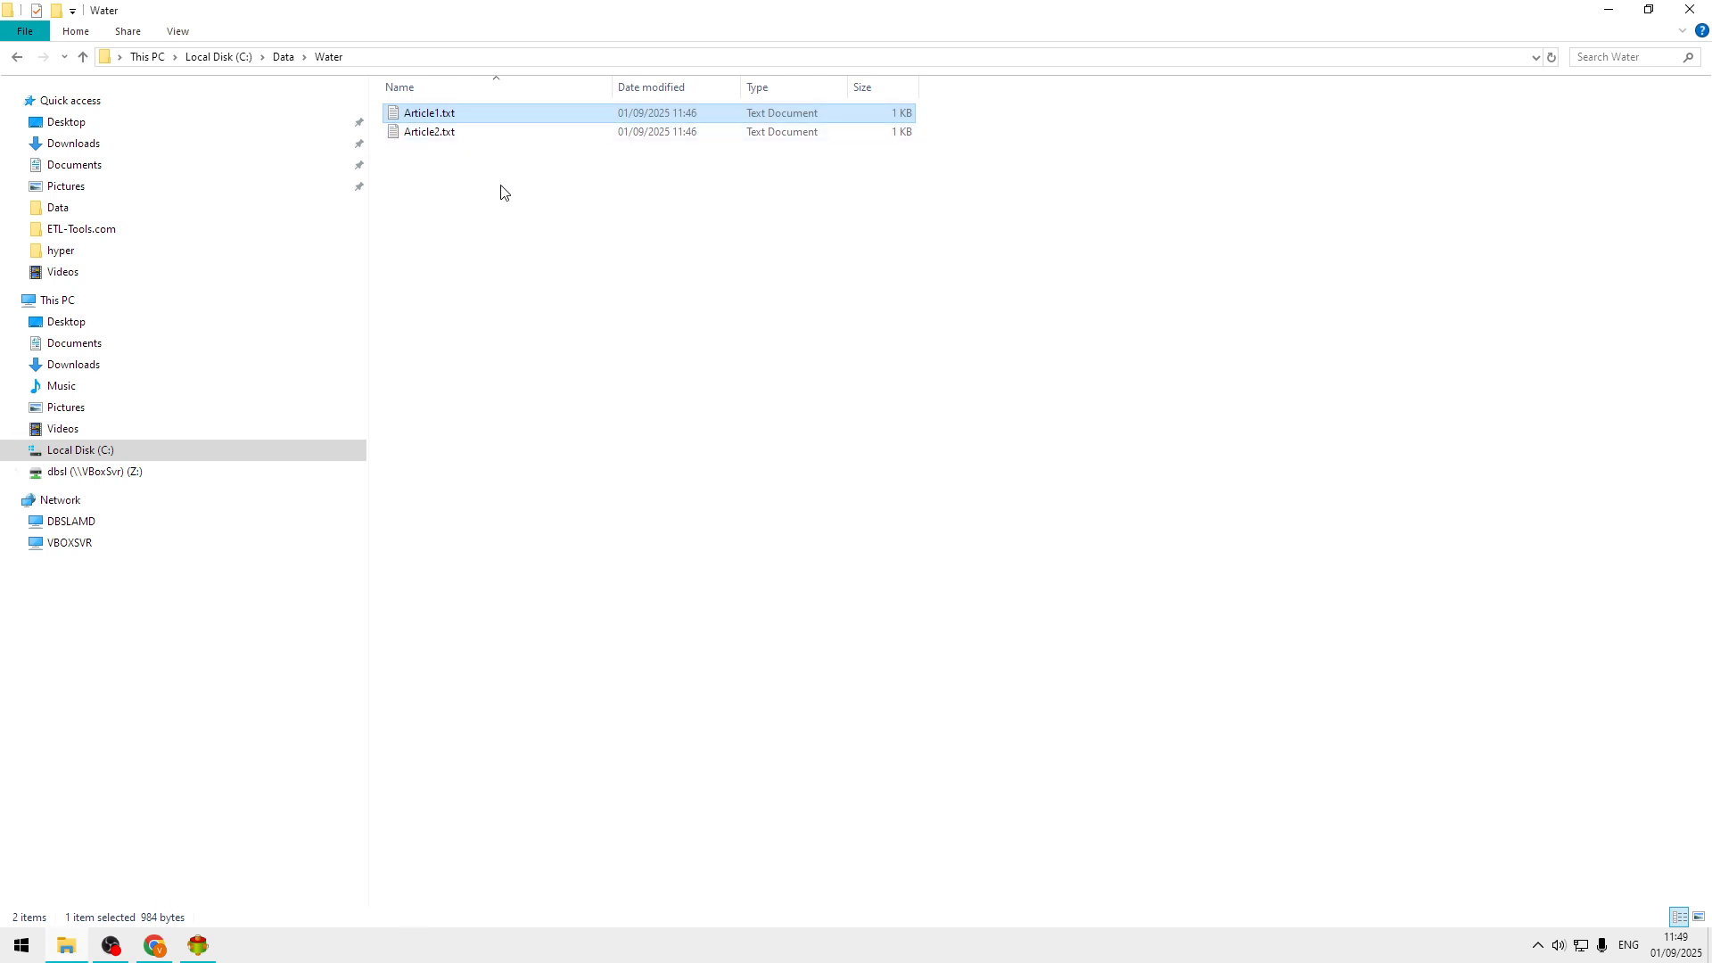
pyautogui.doubleClick(471, 115)
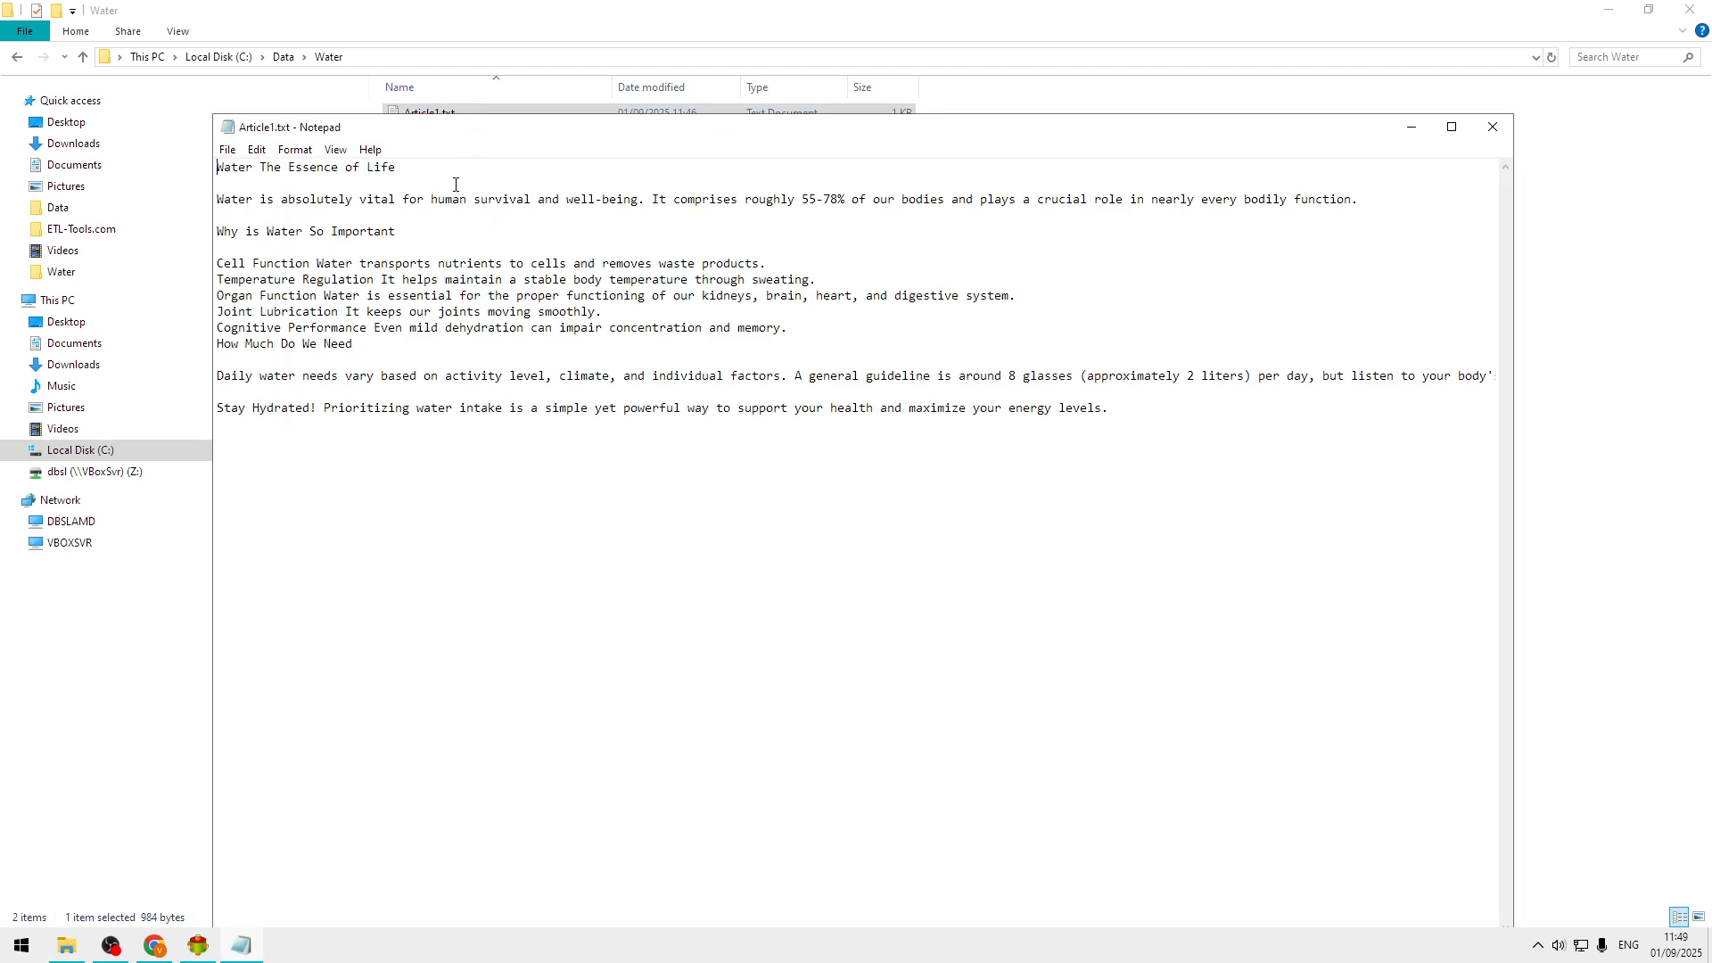
pyautogui.moveTo(406, 172); pyautogui.dragTo(217, 169)
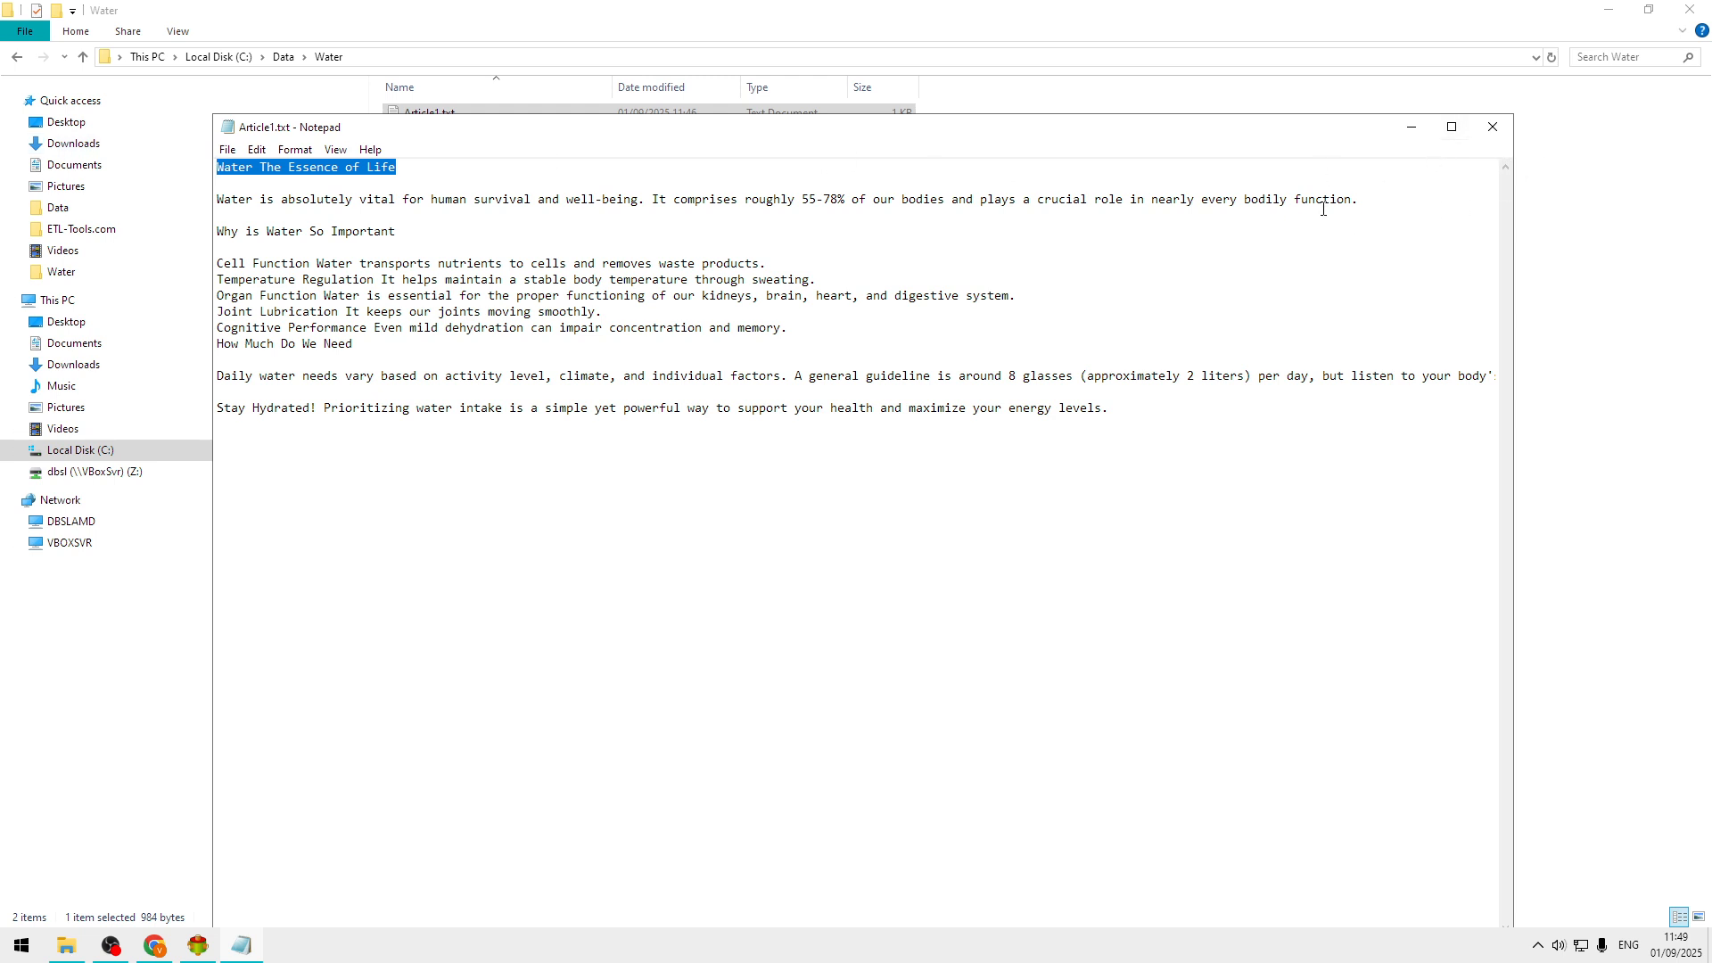
pyautogui.click(290, 210)
pyautogui.doubleClick(229, 167)
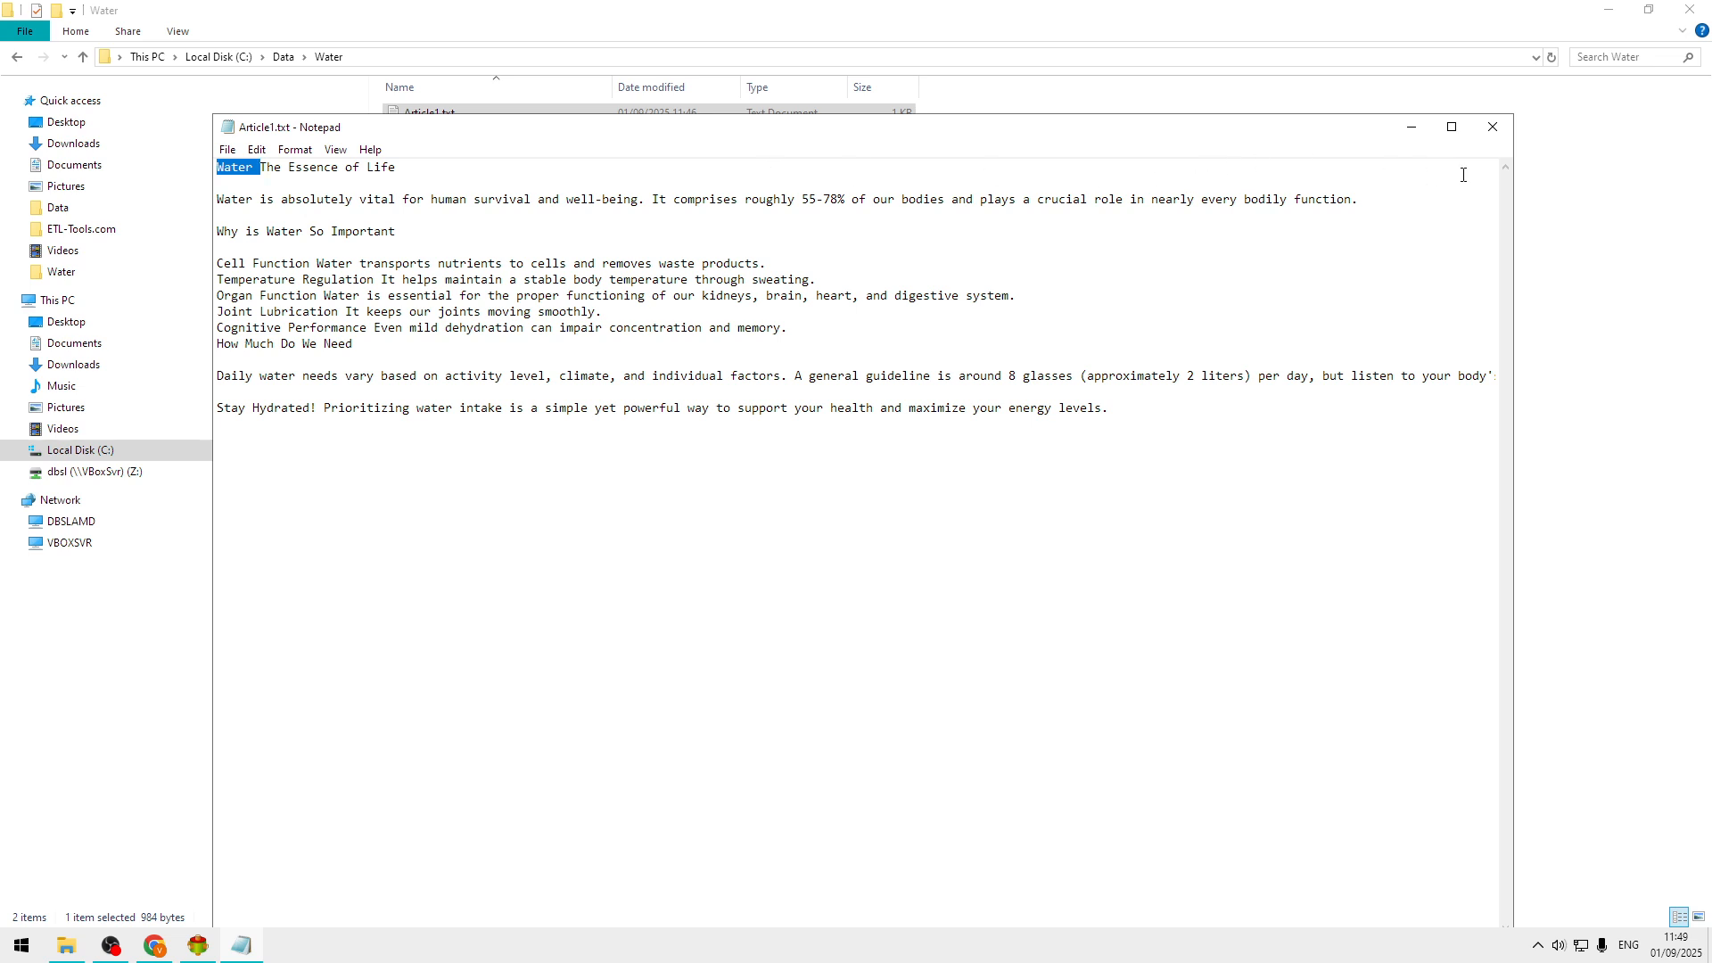
pyautogui.click(1493, 127)
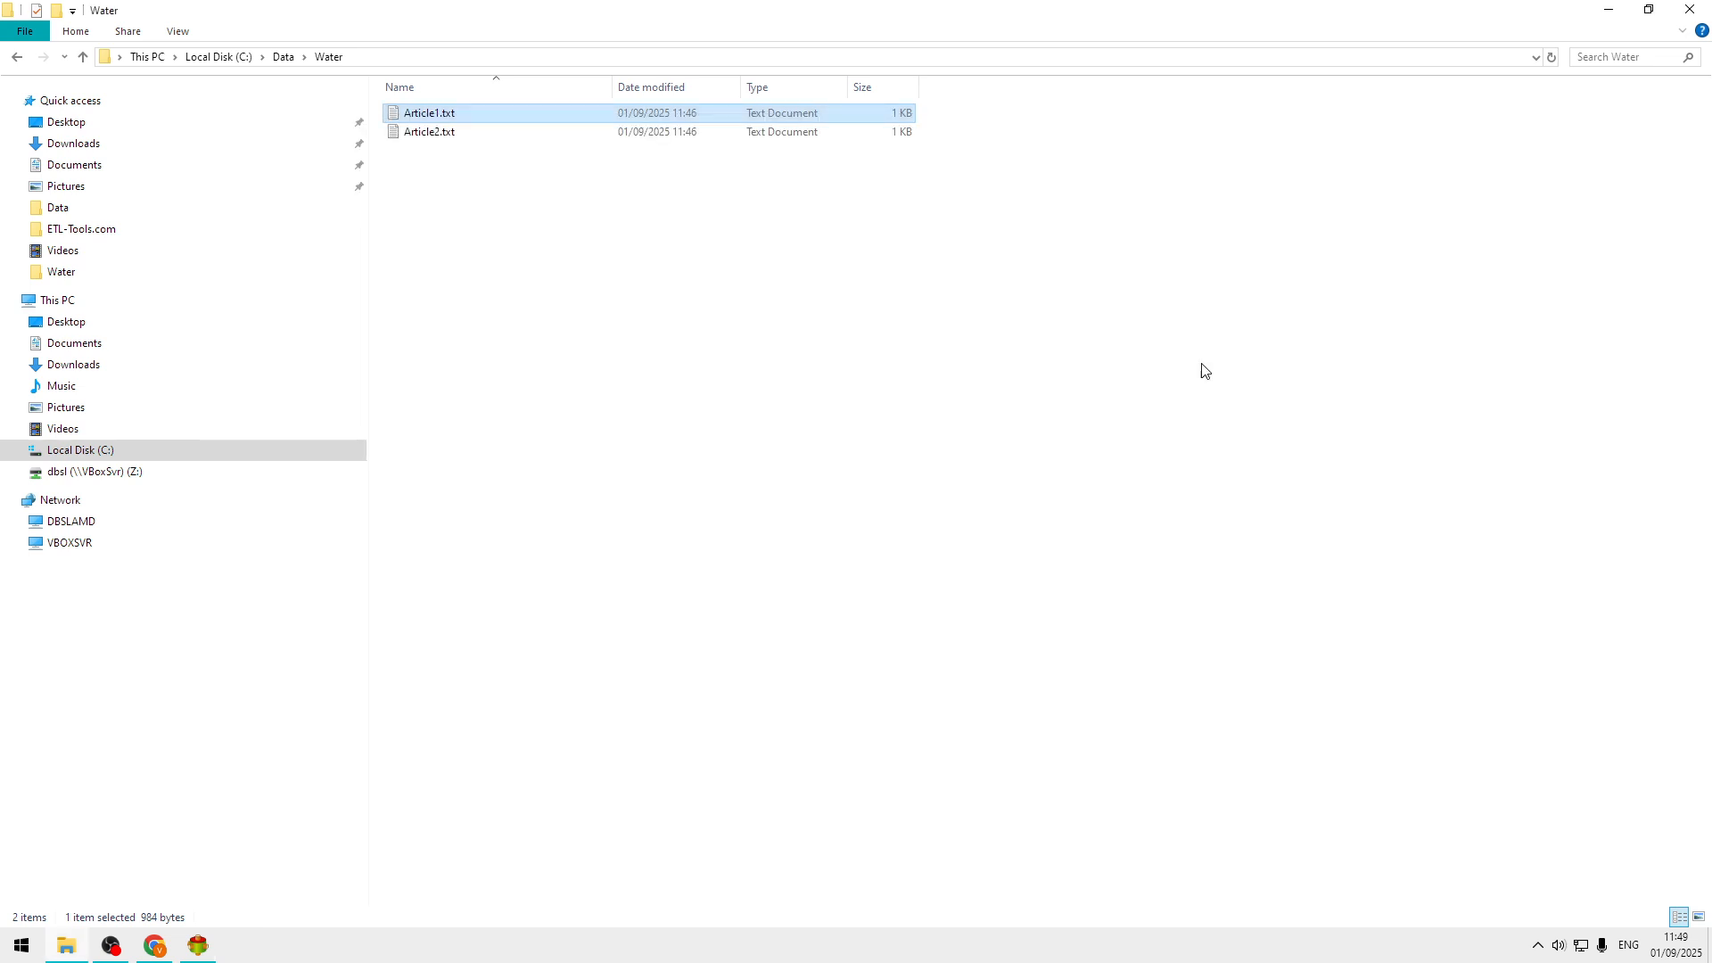
# Switch to Advanced ETL Processor and start a new directory connection with its path set to C:\Data\Water.
pyautogui.click(198, 946)
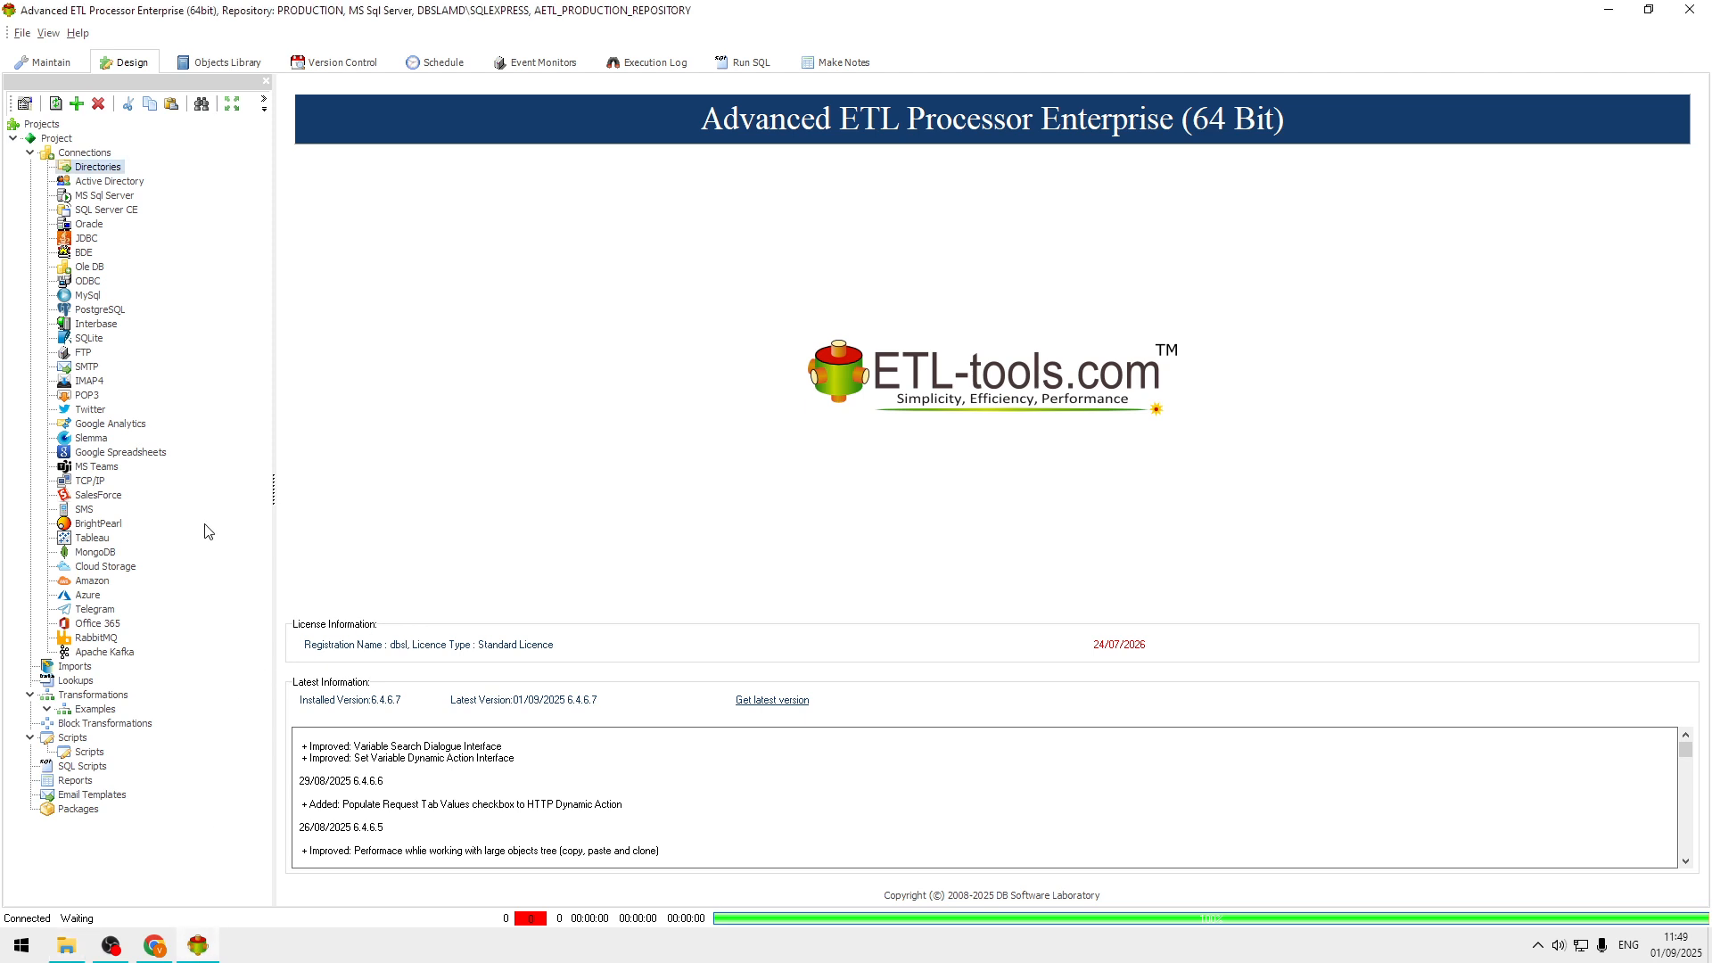
pyautogui.rightClick(112, 166)
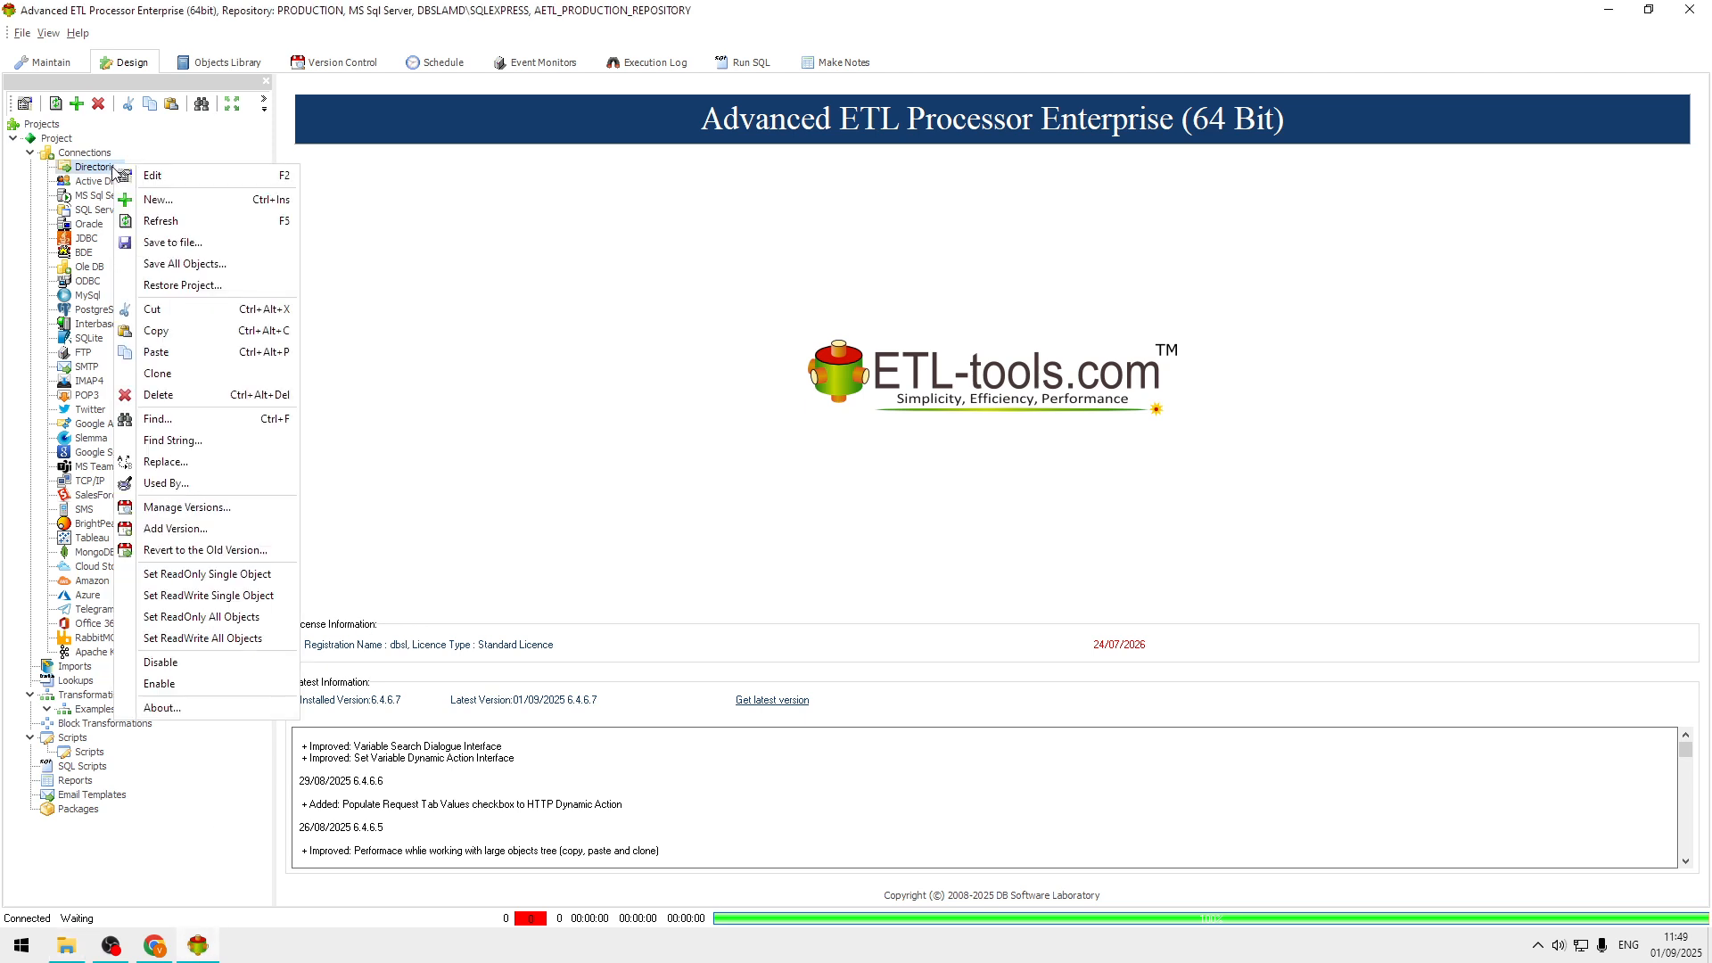
pyautogui.click(180, 201)
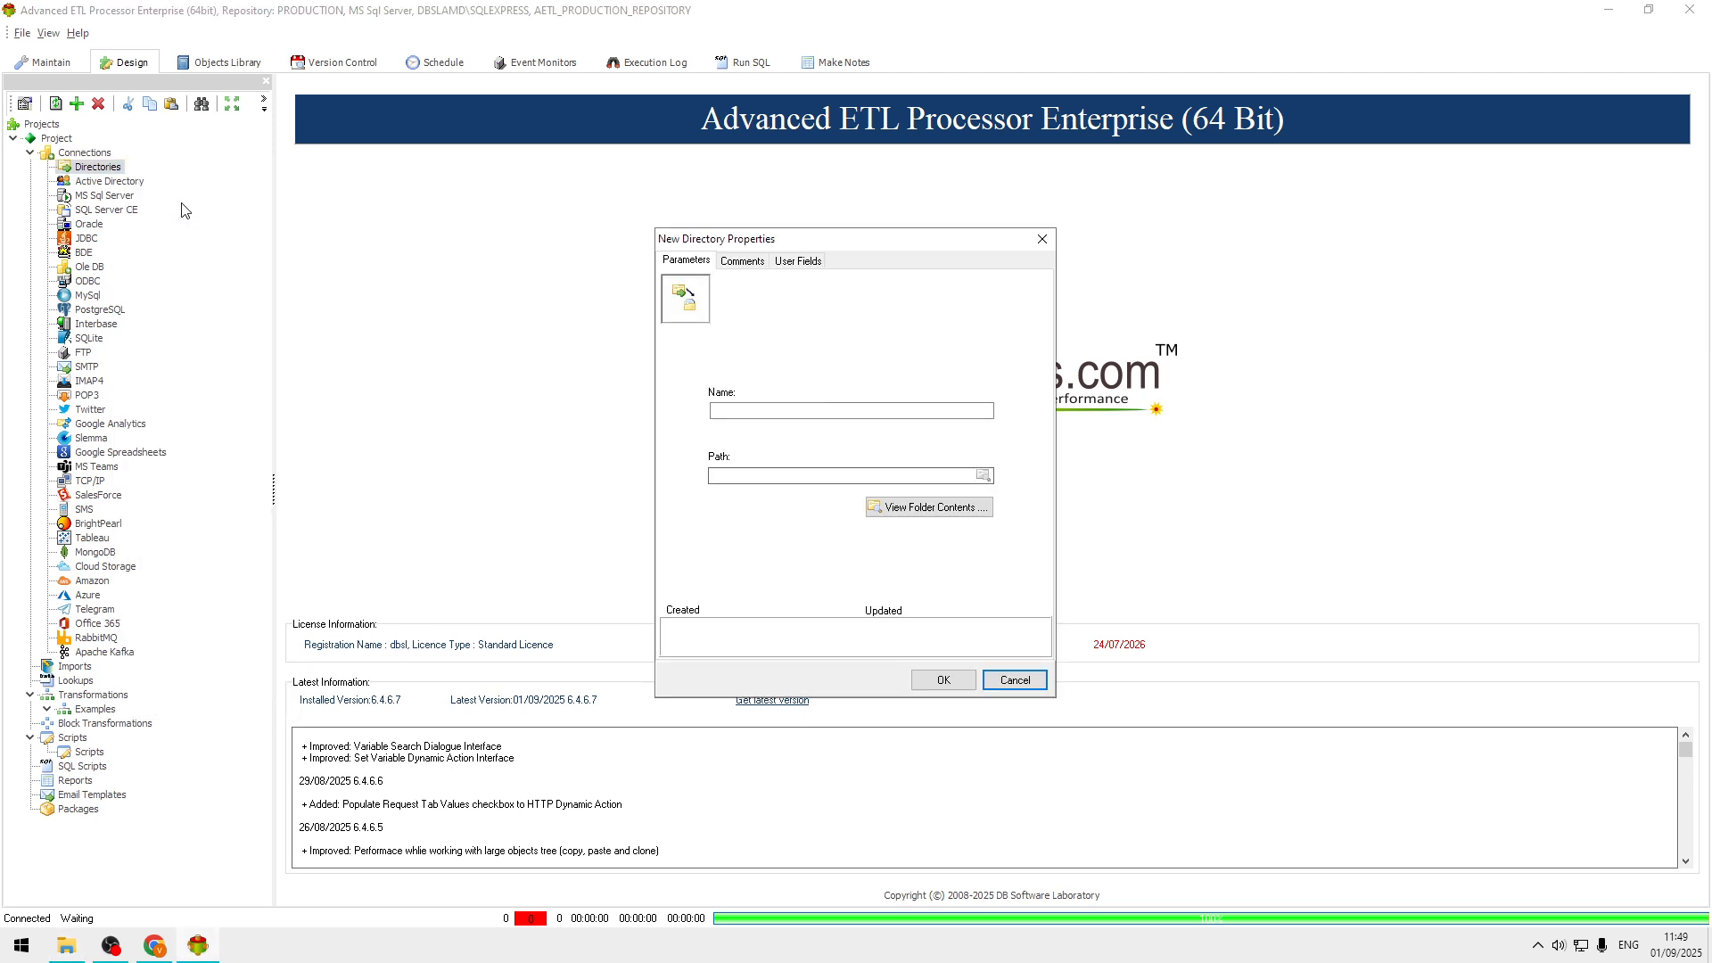
pyautogui.click(983, 479)
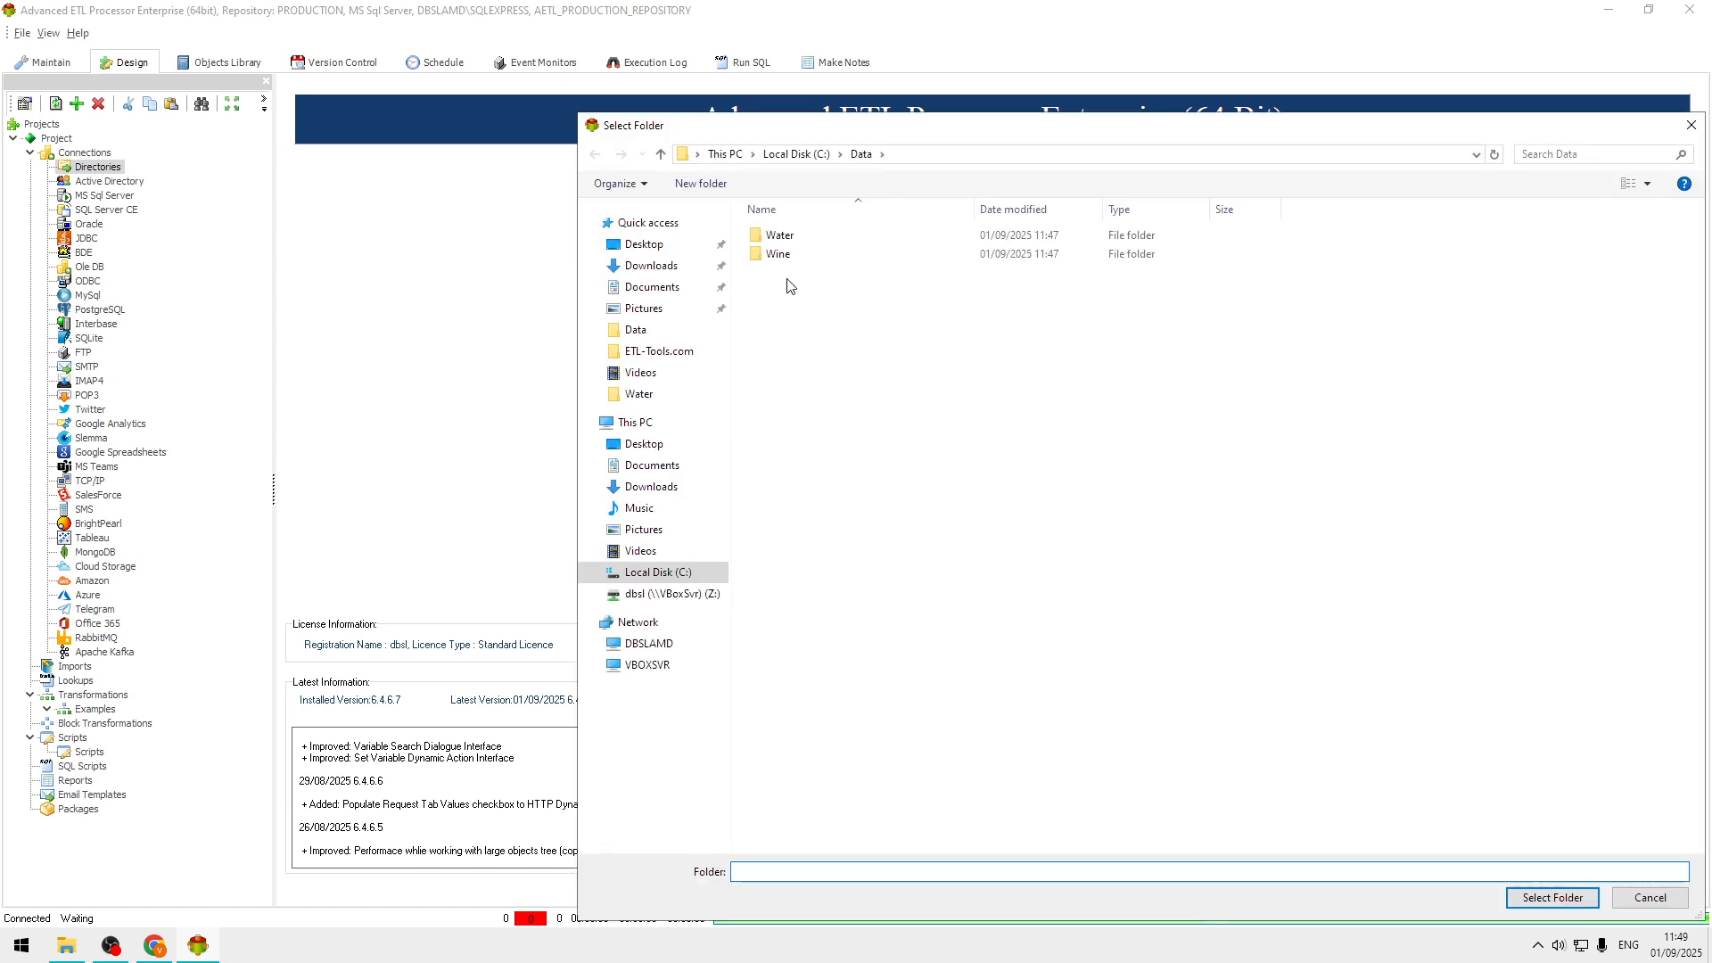
pyautogui.doubleClick(771, 237)
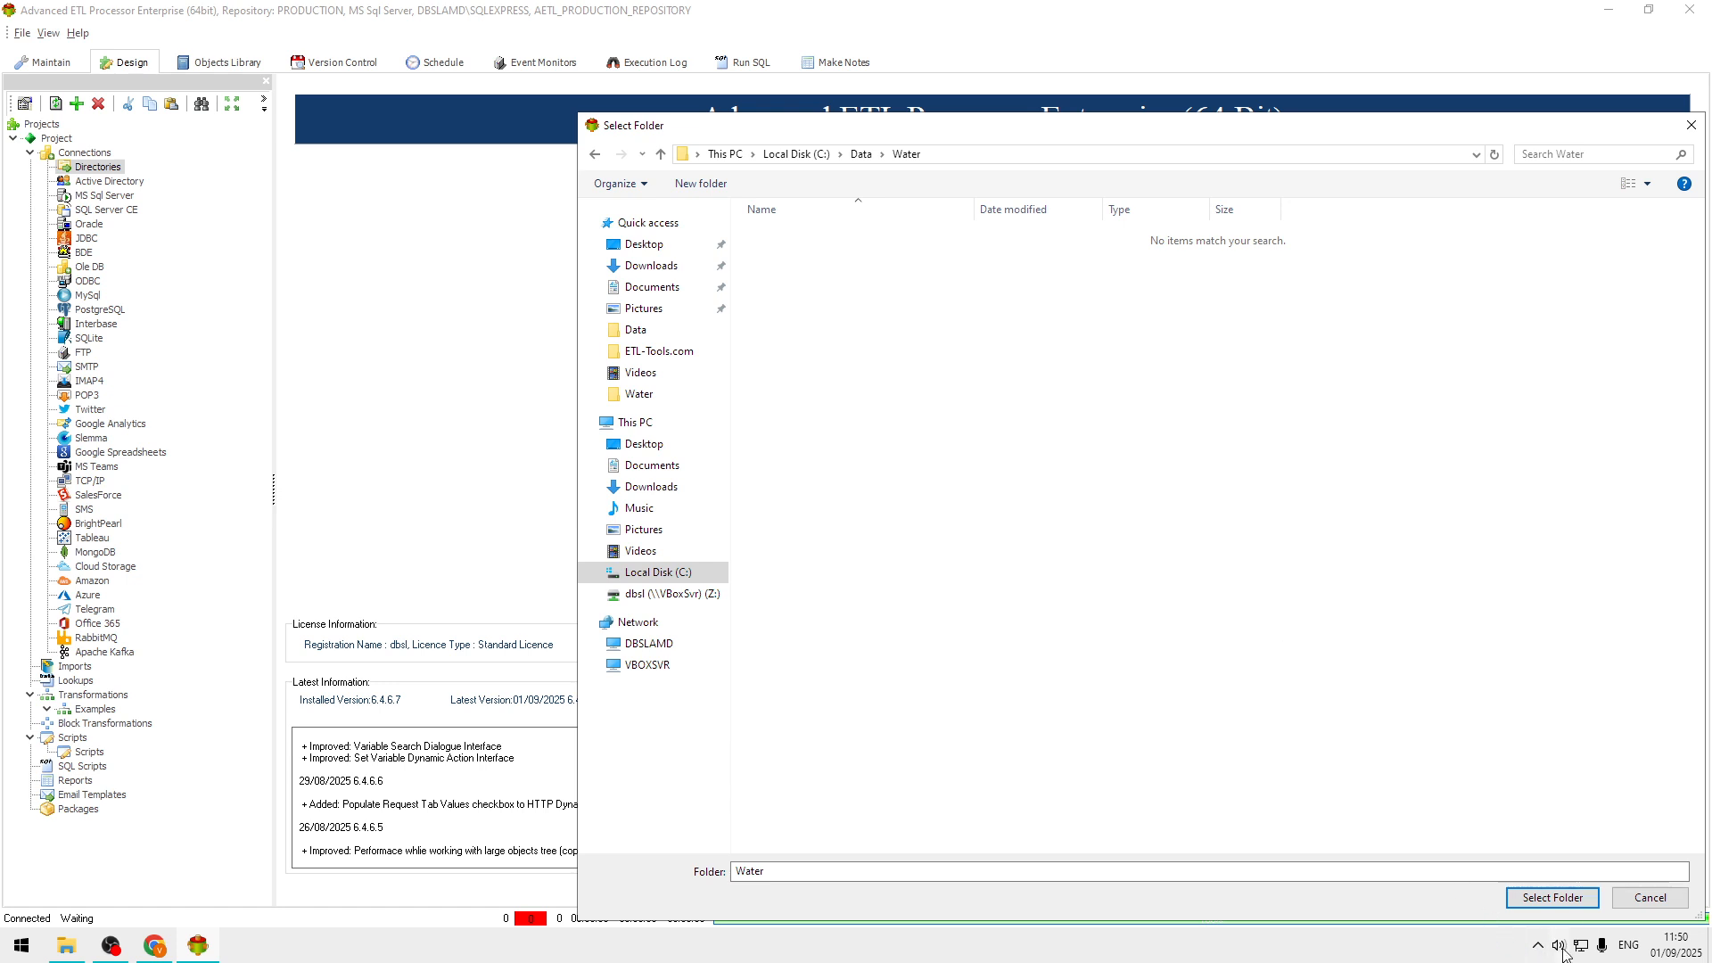
pyautogui.click(1553, 898)
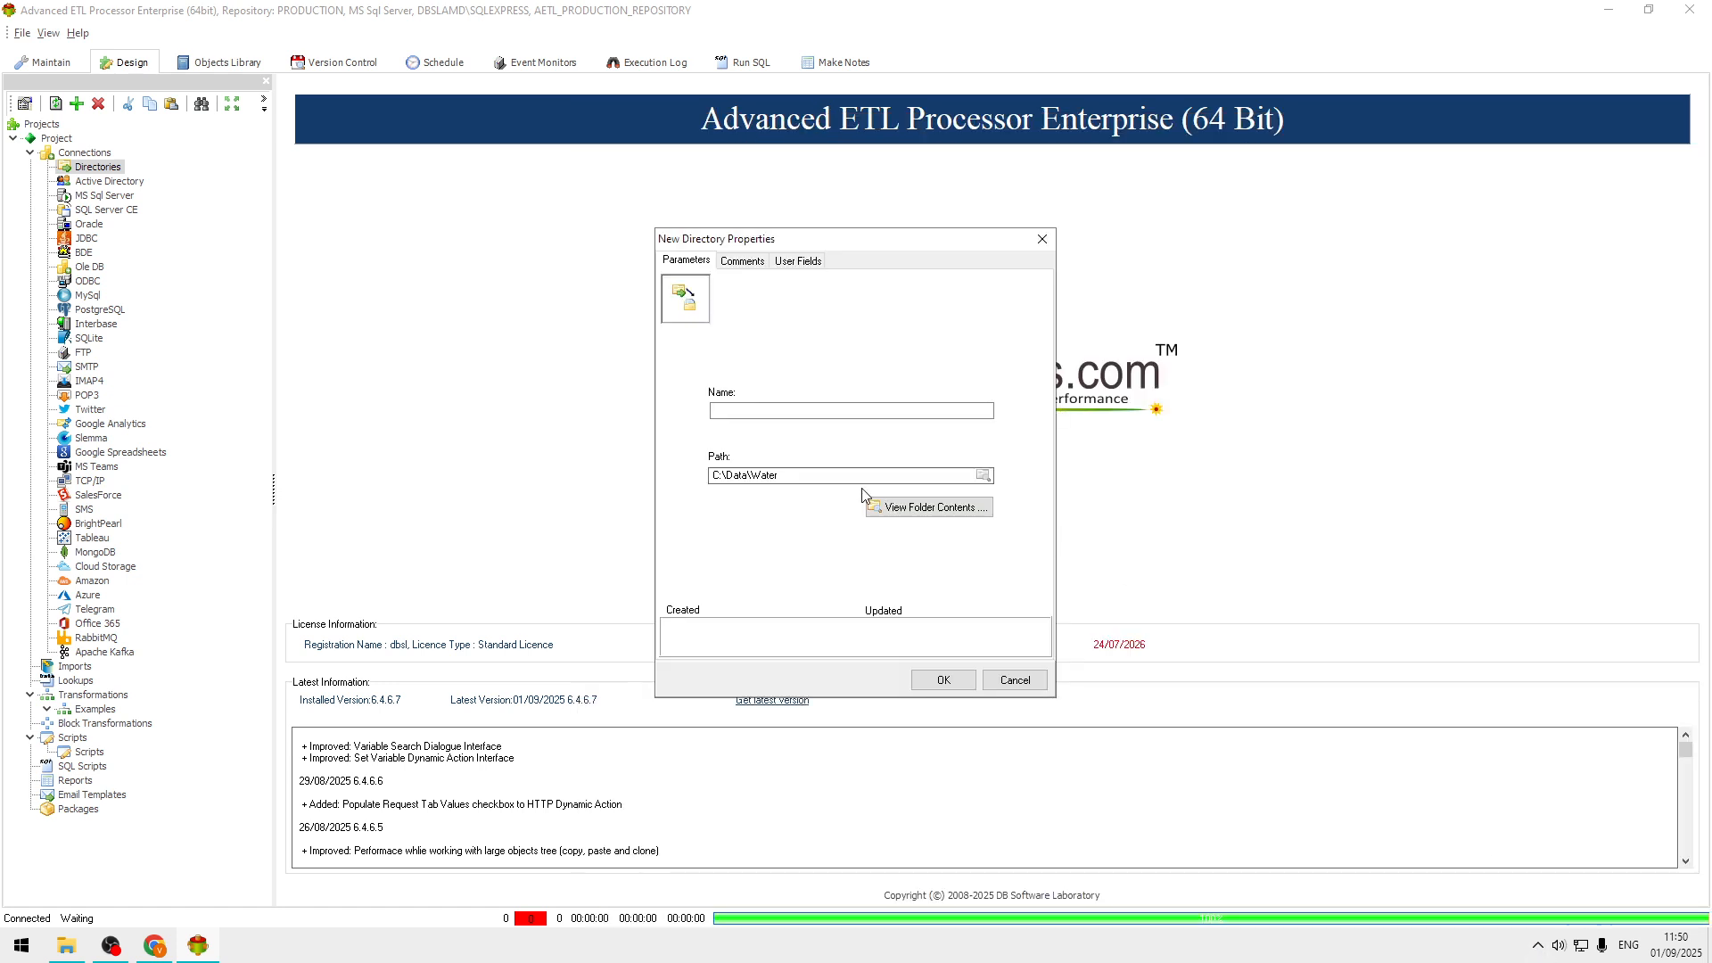
# Save the directory connection under the name Water and refresh the project tree with the Directories group expanded.
pyautogui.click(879, 475)
pyautogui.hotkey('shift', 'Left')
pyautogui.hotkey('shift', 'Left')
pyautogui.hotkey('shift', 'Left')
pyautogui.hotkey('ctrl', 'c')
pyautogui.click(875, 409)
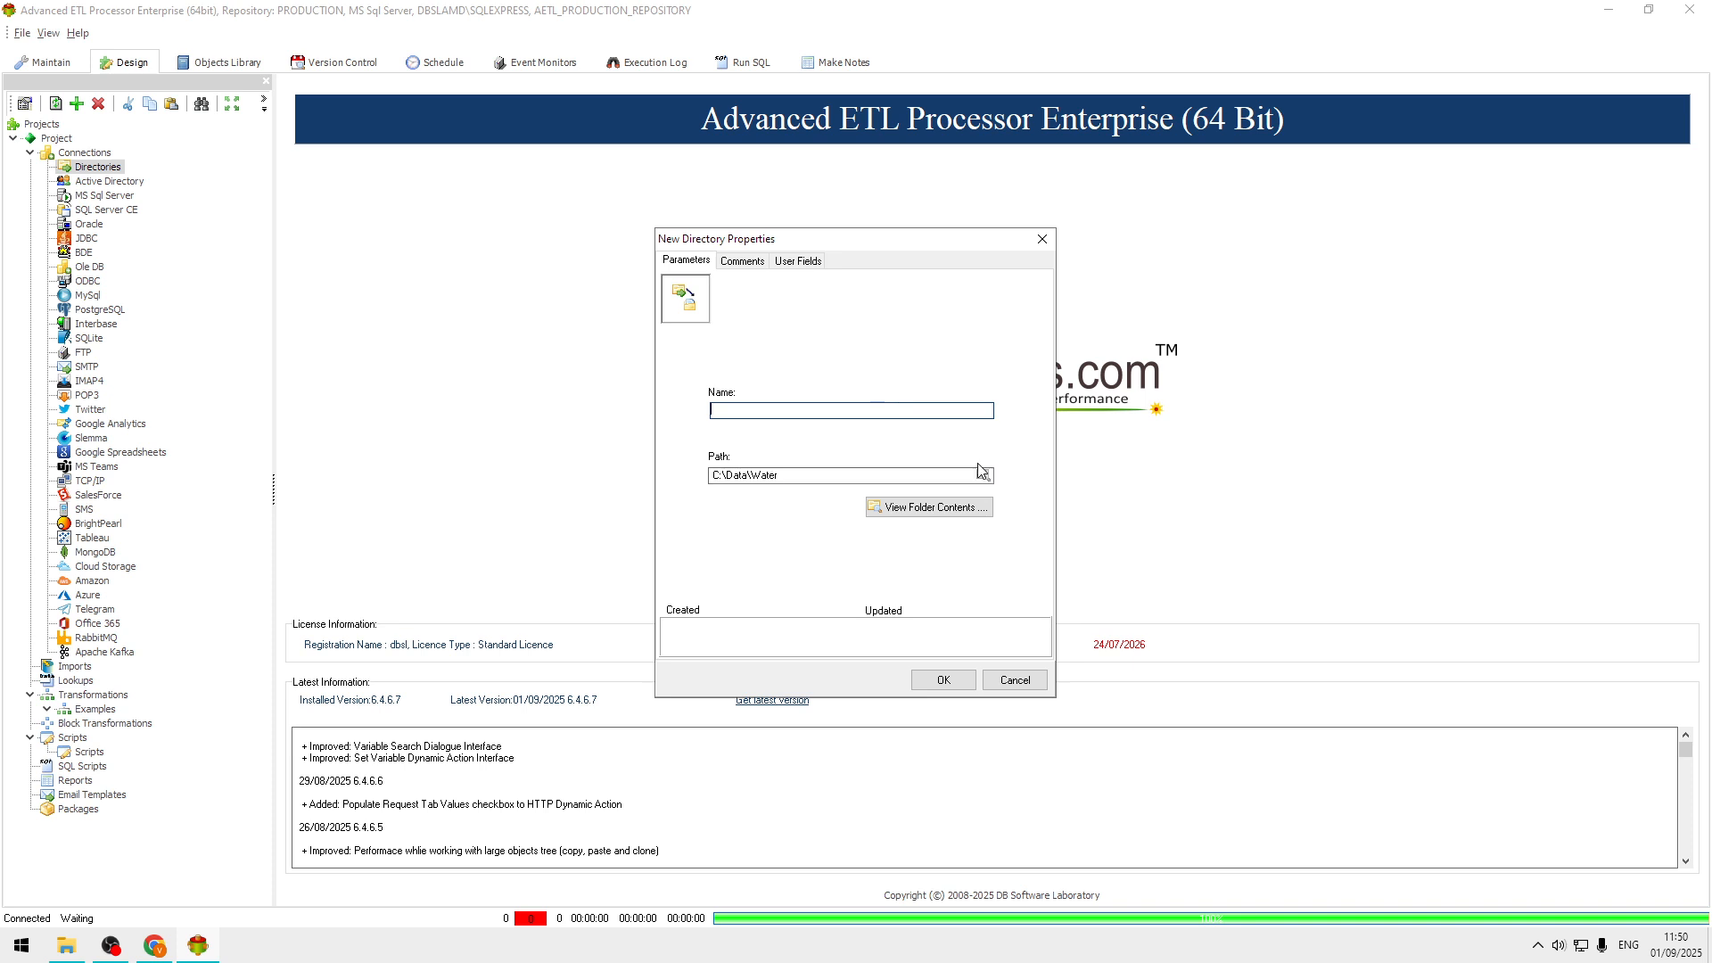
pyautogui.hotkey('ctrl', 'v')
pyautogui.click(941, 679)
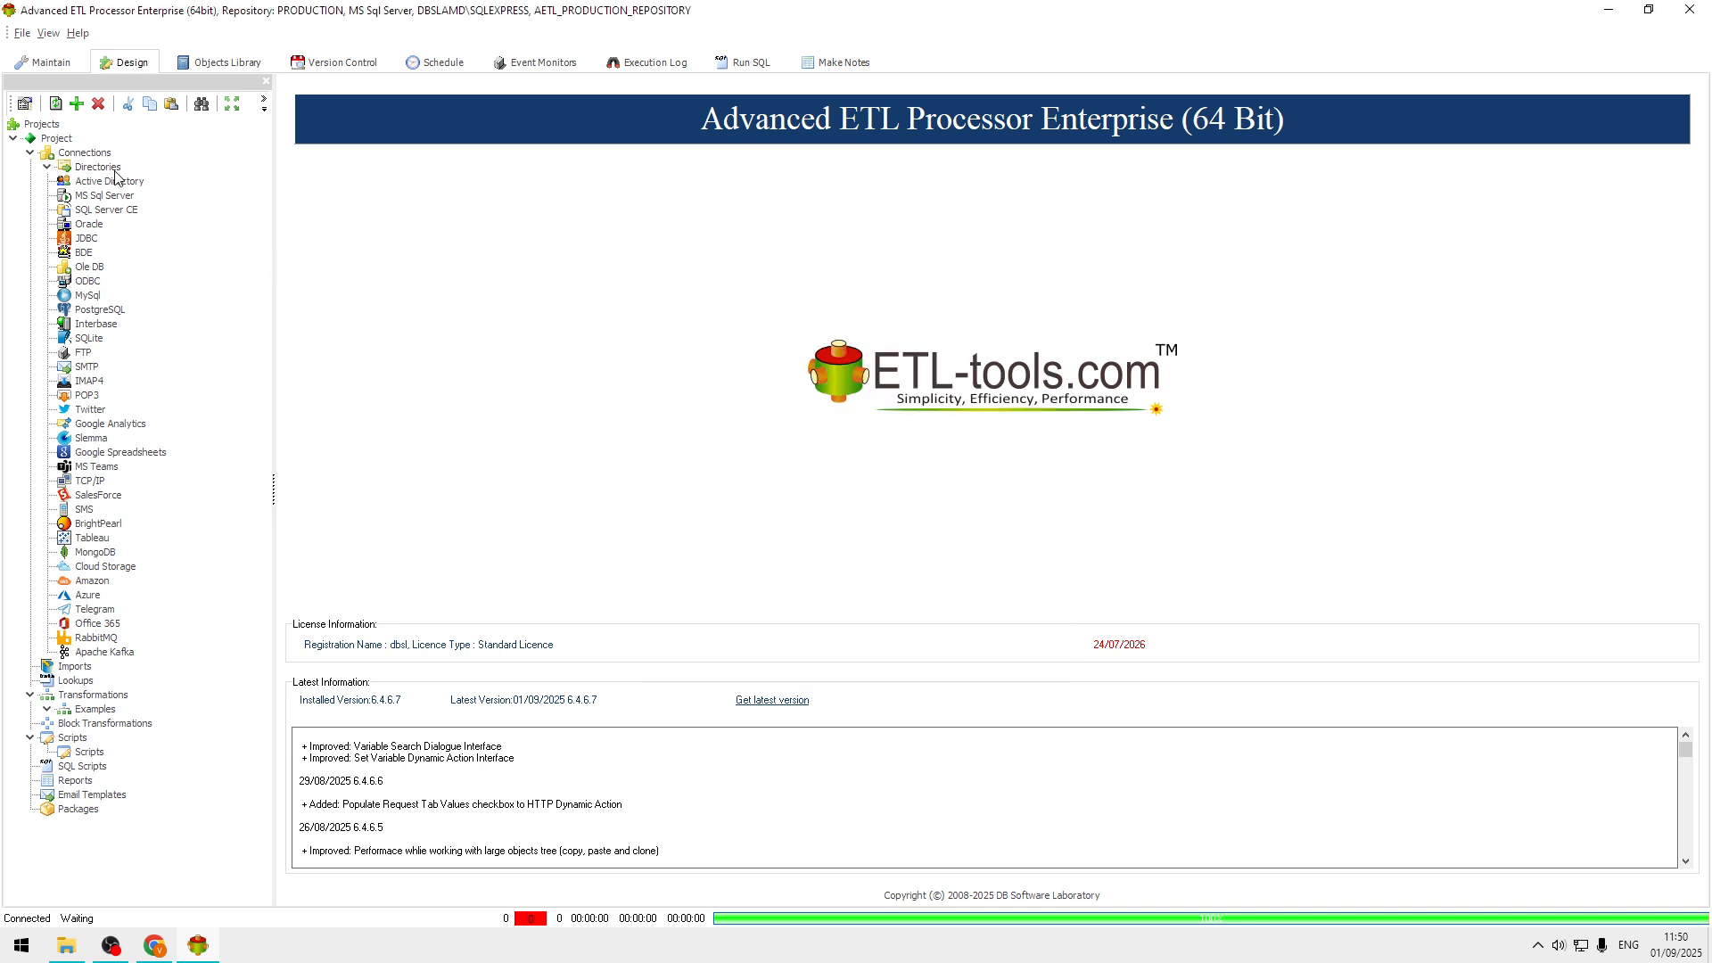
pyautogui.click(47, 167)
pyautogui.click(55, 104)
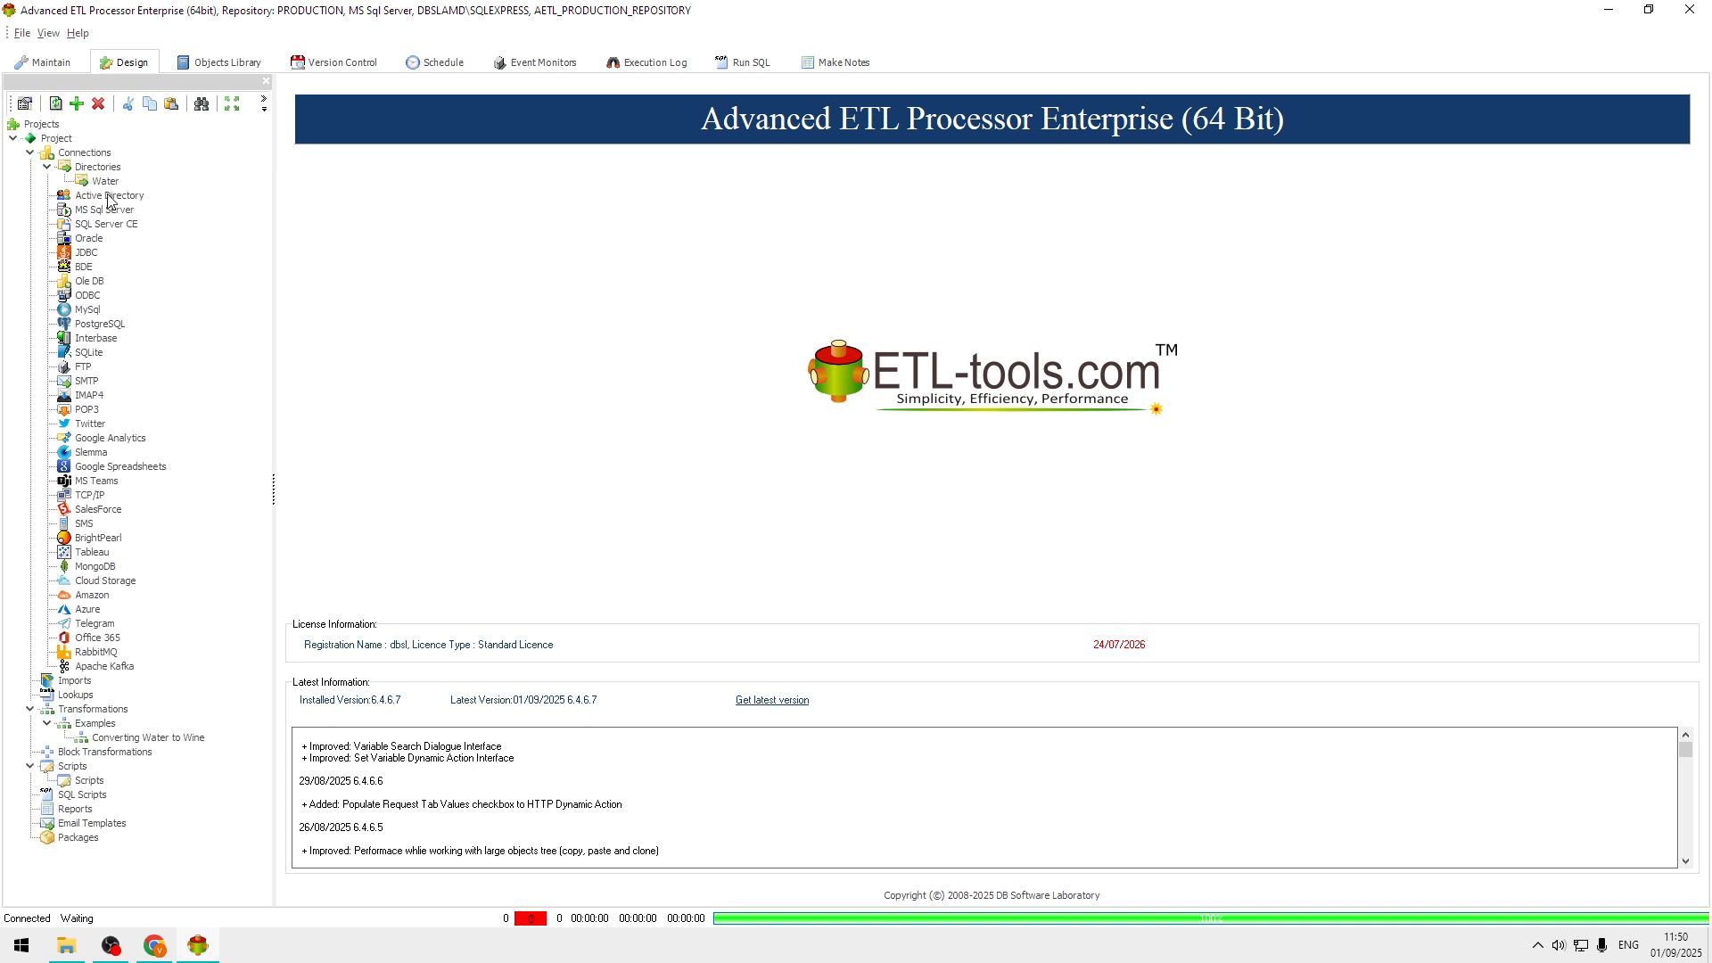
pyautogui.click(97, 182)
pyautogui.rightClick(98, 181)
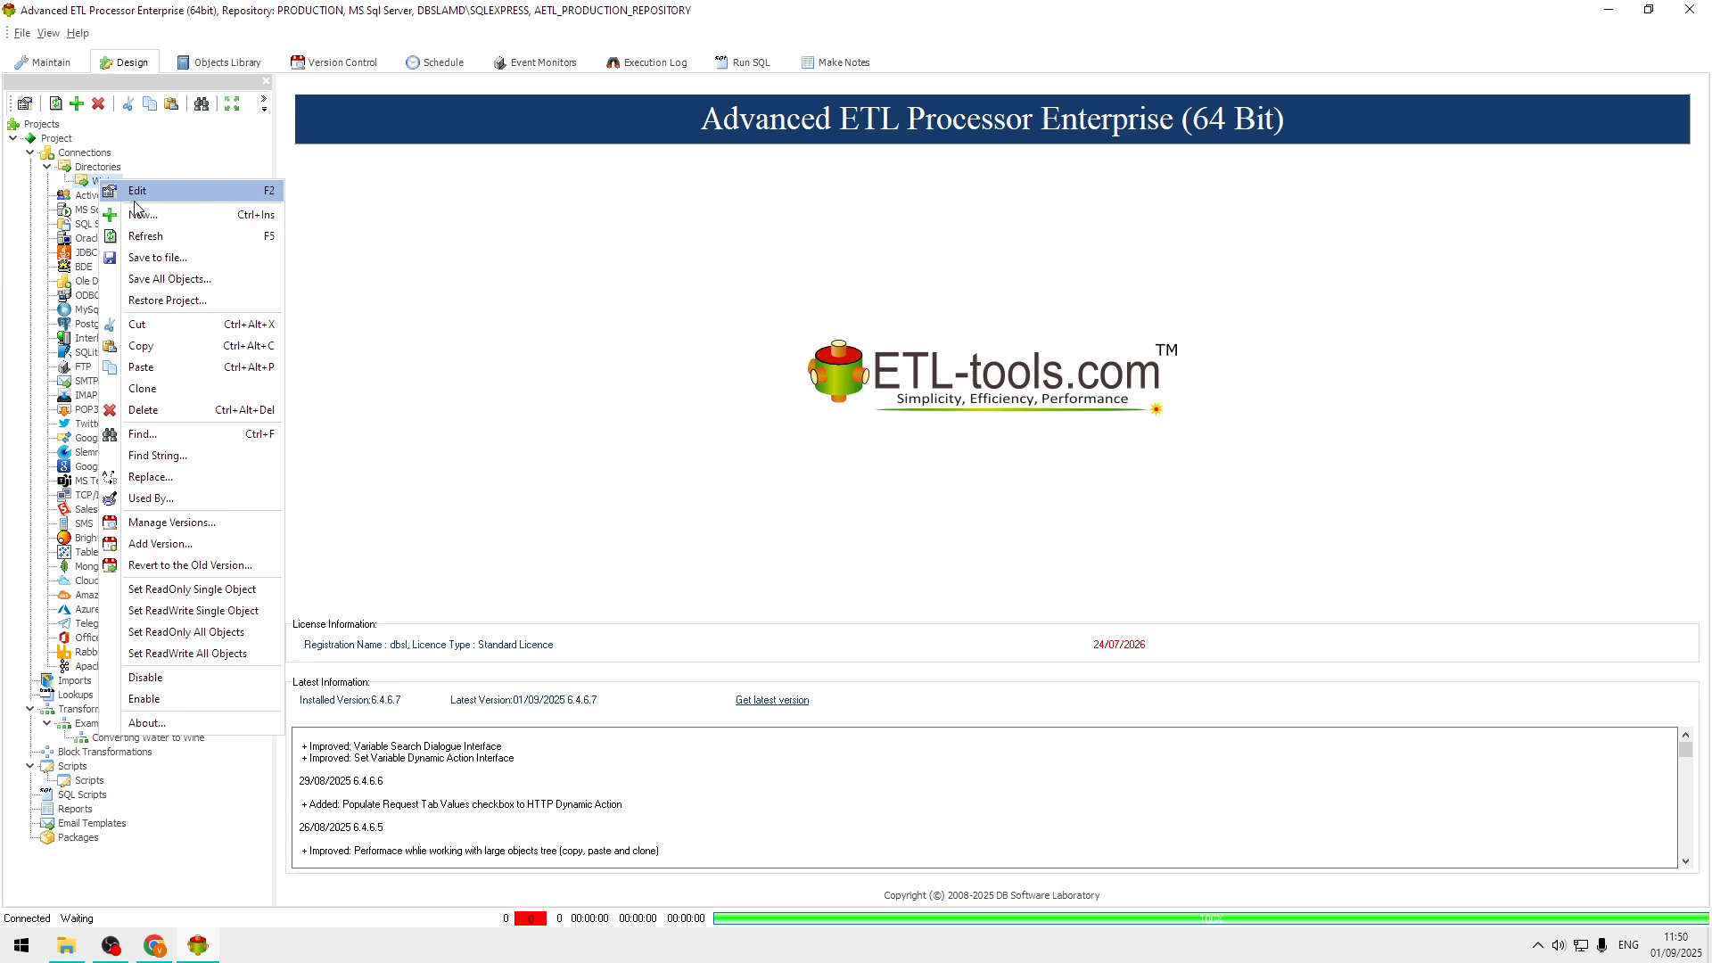
pyautogui.click(147, 214)
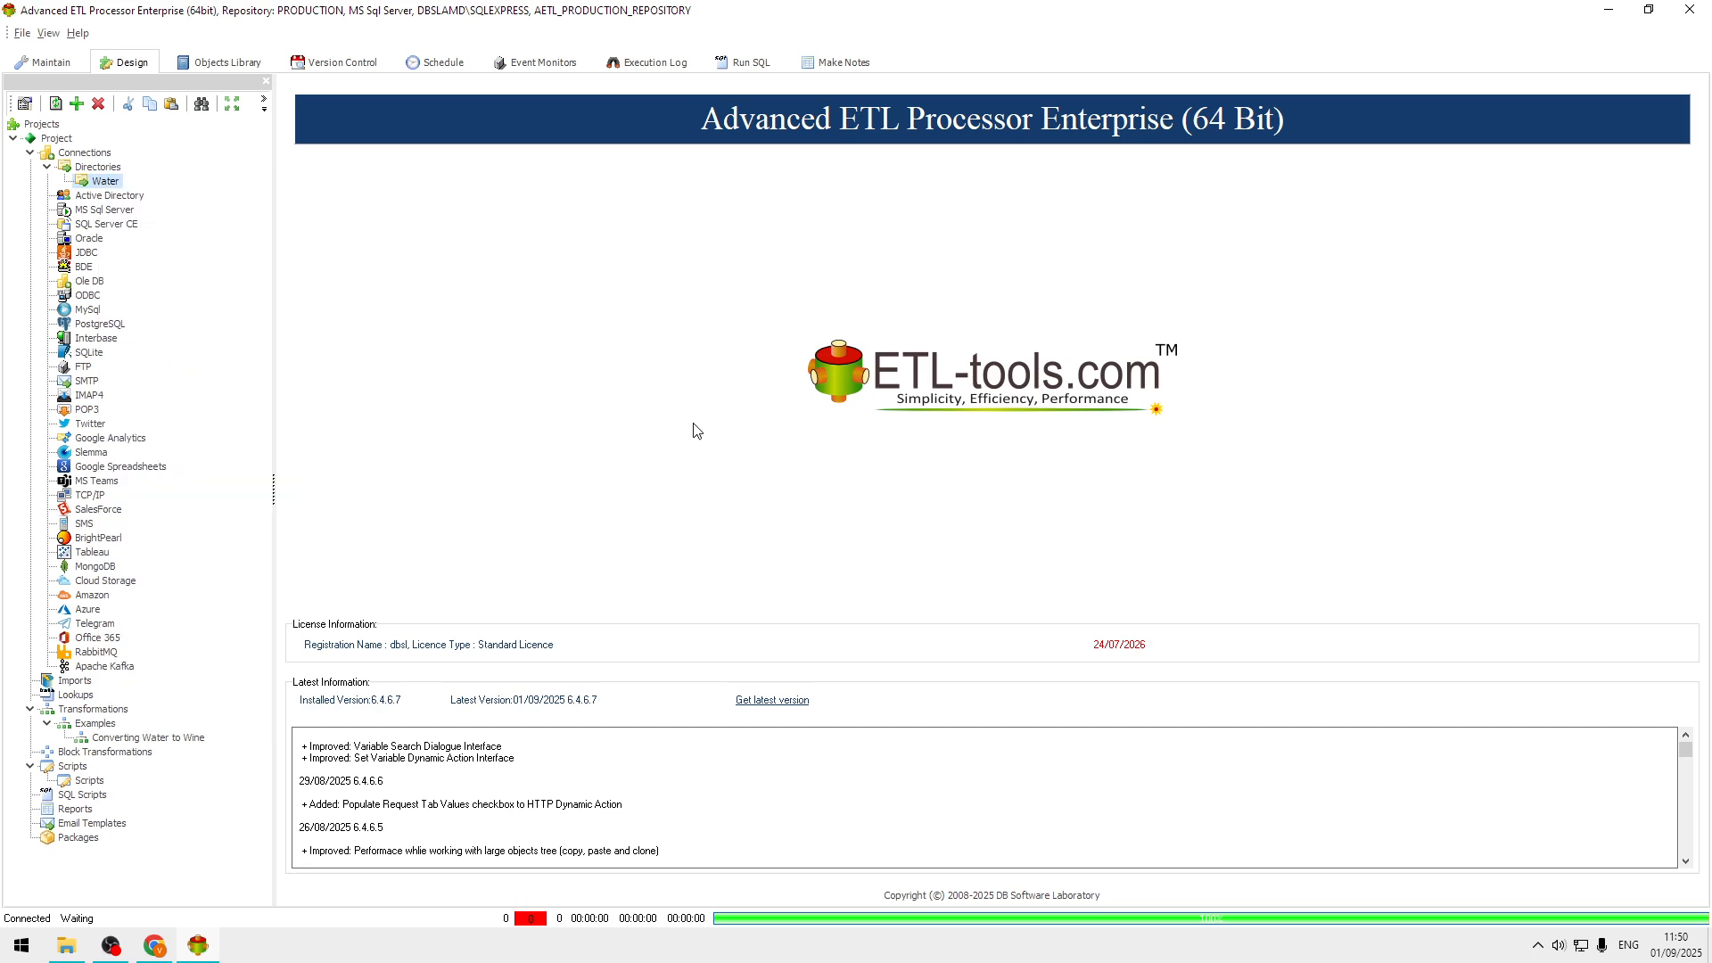
# Start another new directory connection under Directories with its path set to C:\Data\Wine.
pyautogui.click(111, 167)
pyautogui.rightClick(110, 166)
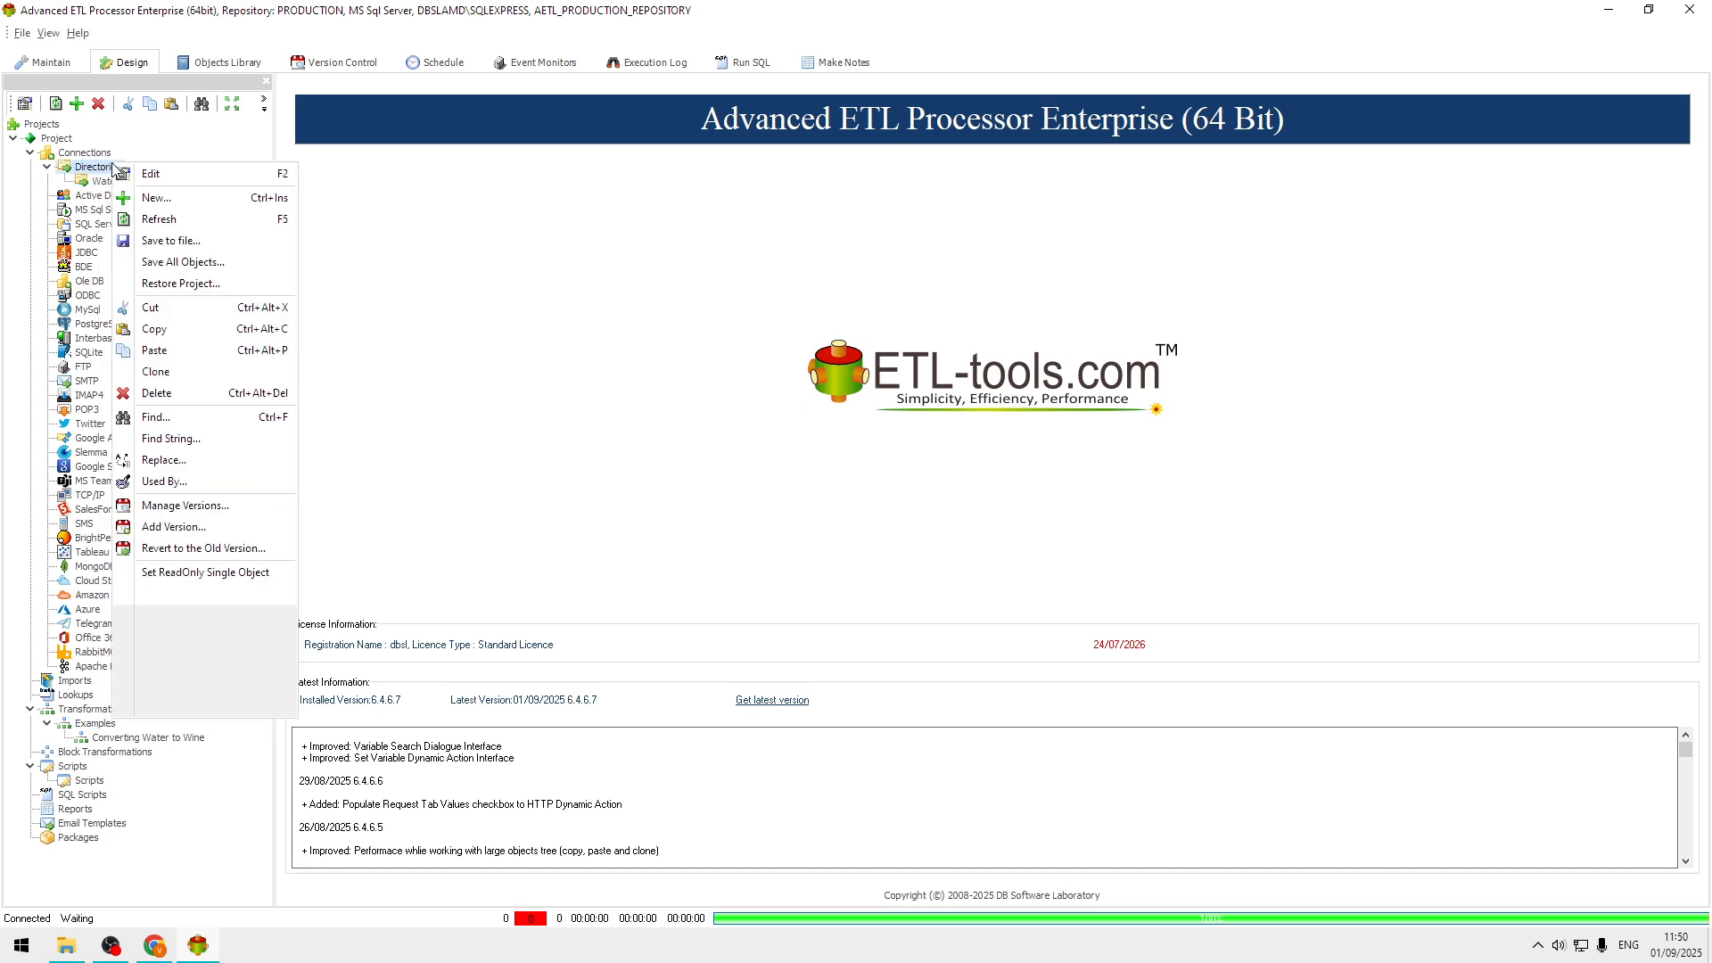
pyautogui.click(167, 196)
pyautogui.click(984, 476)
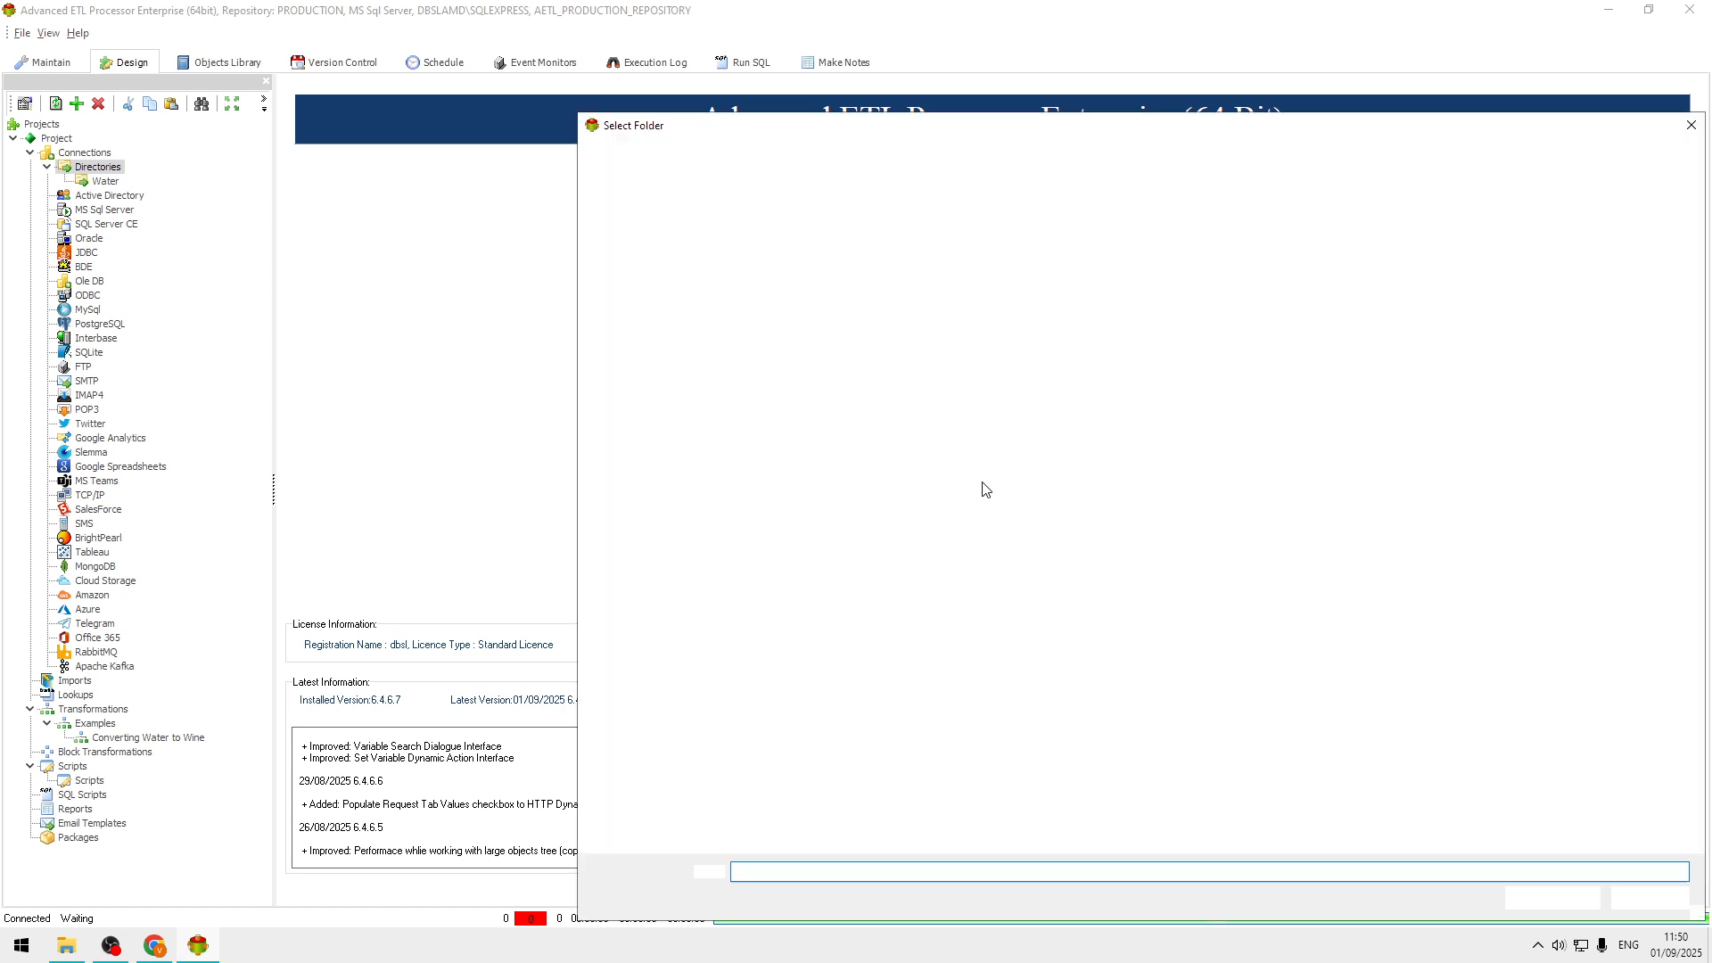
pyautogui.click(861, 150)
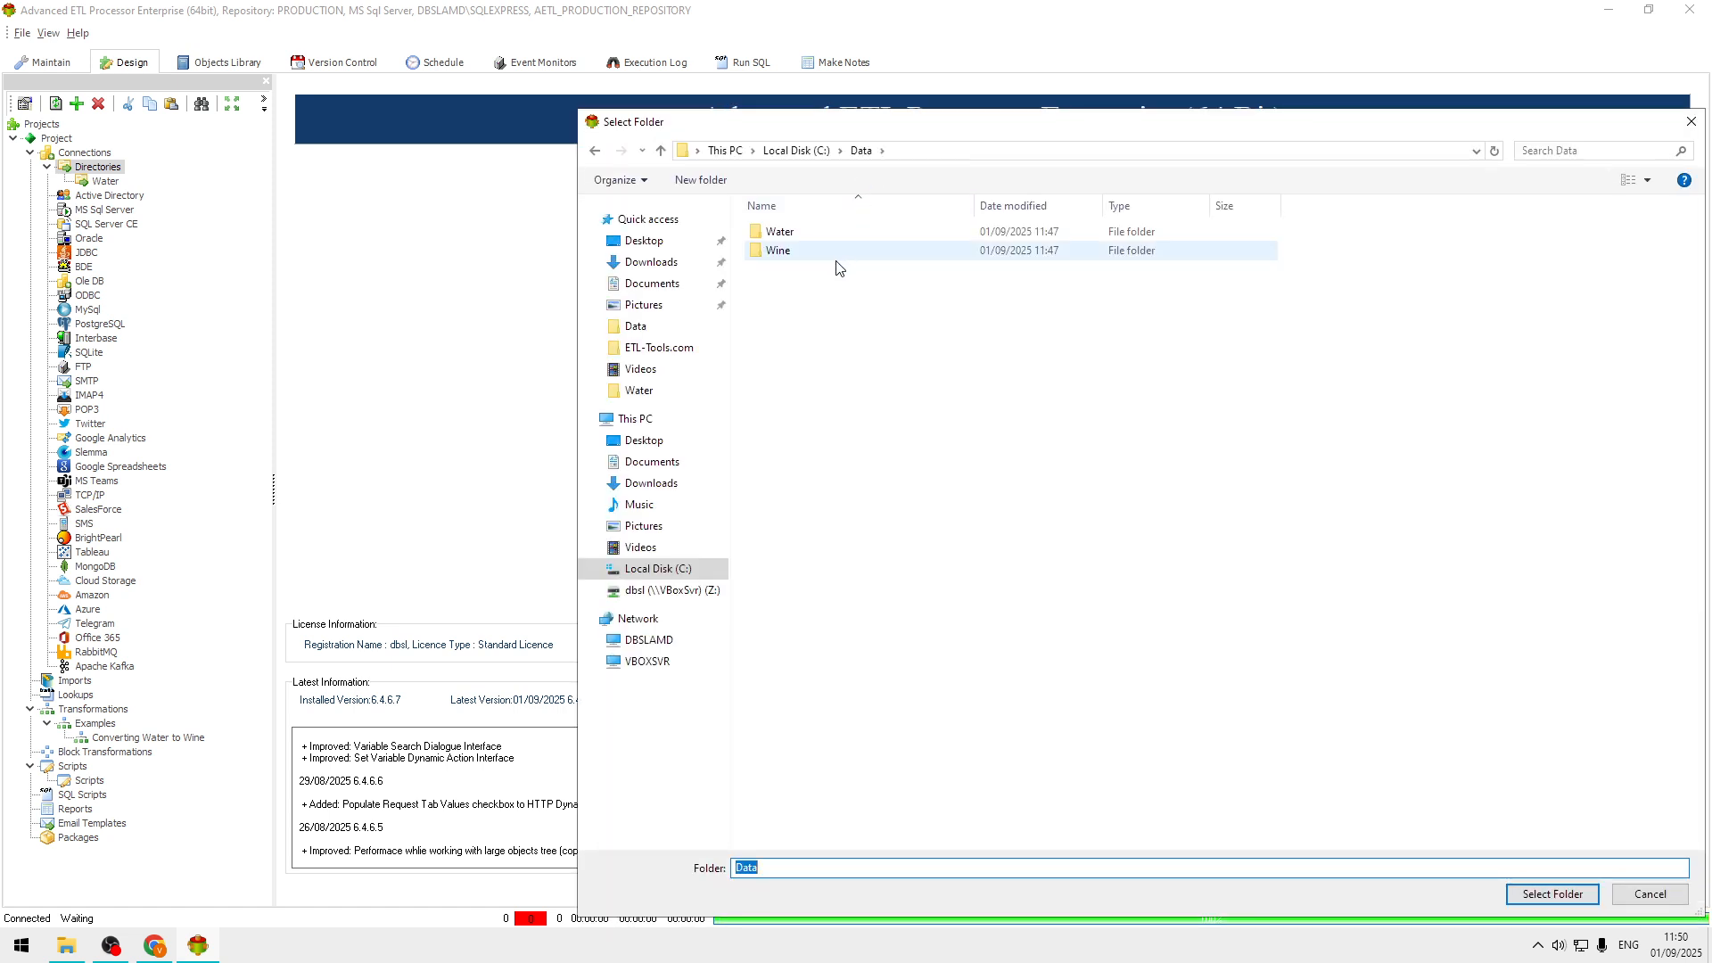
pyautogui.doubleClick(788, 251)
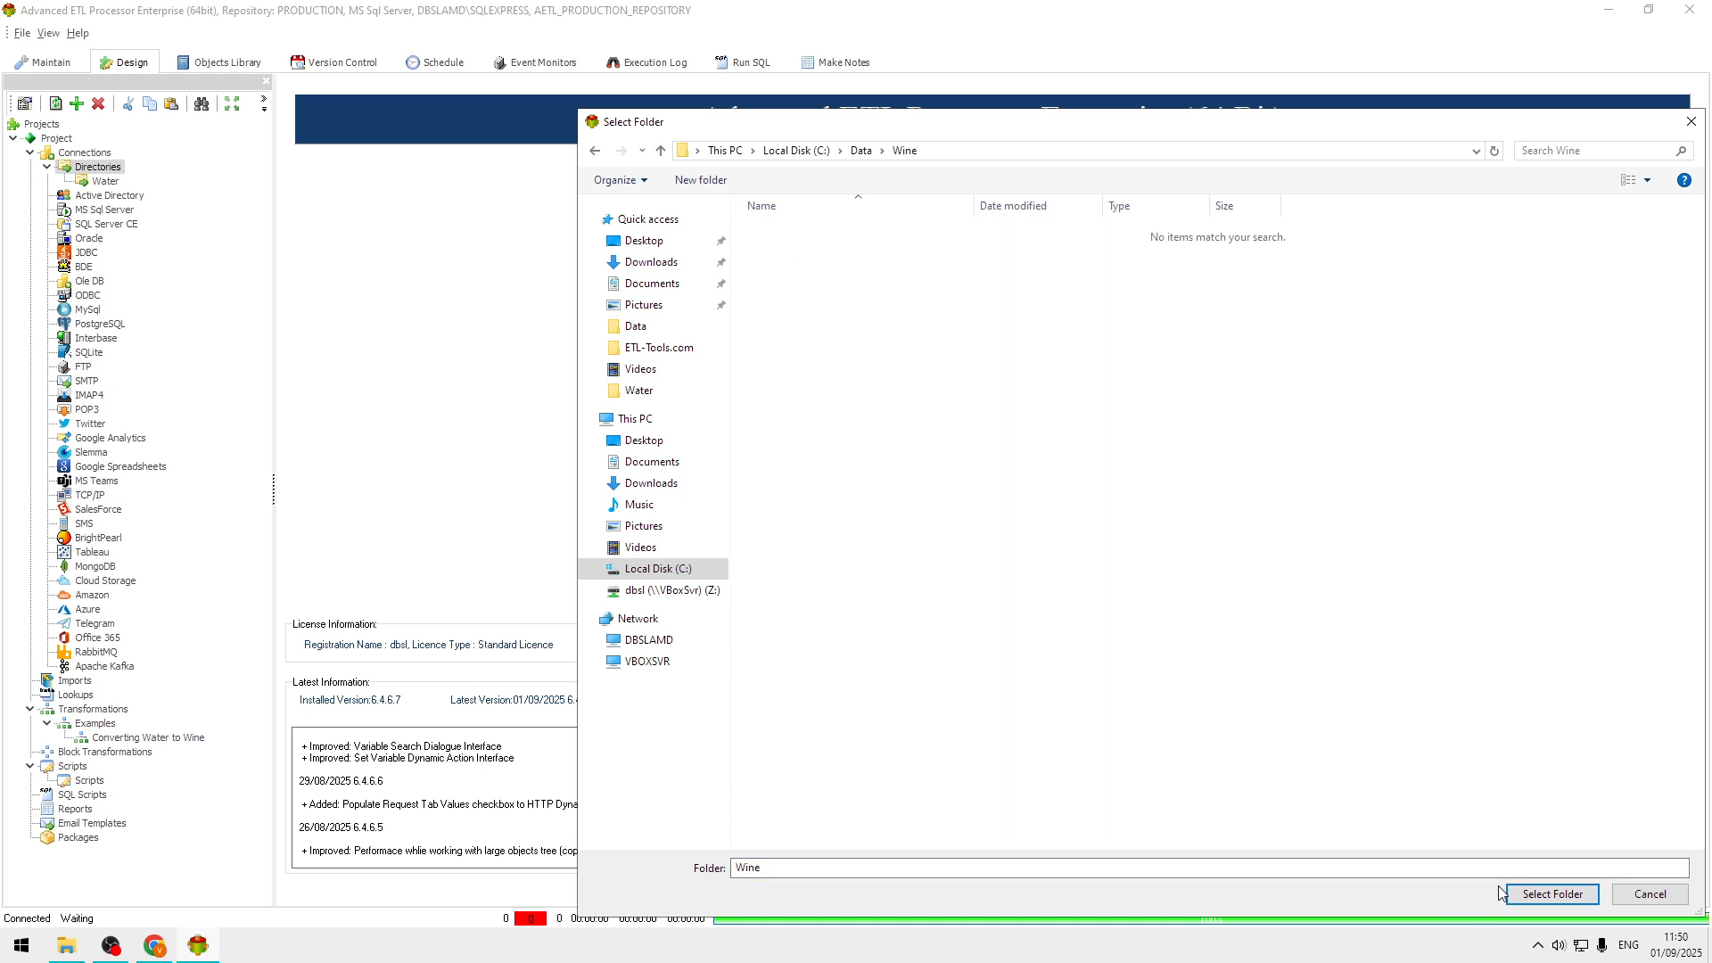
pyautogui.click(1534, 892)
pyautogui.click(769, 477)
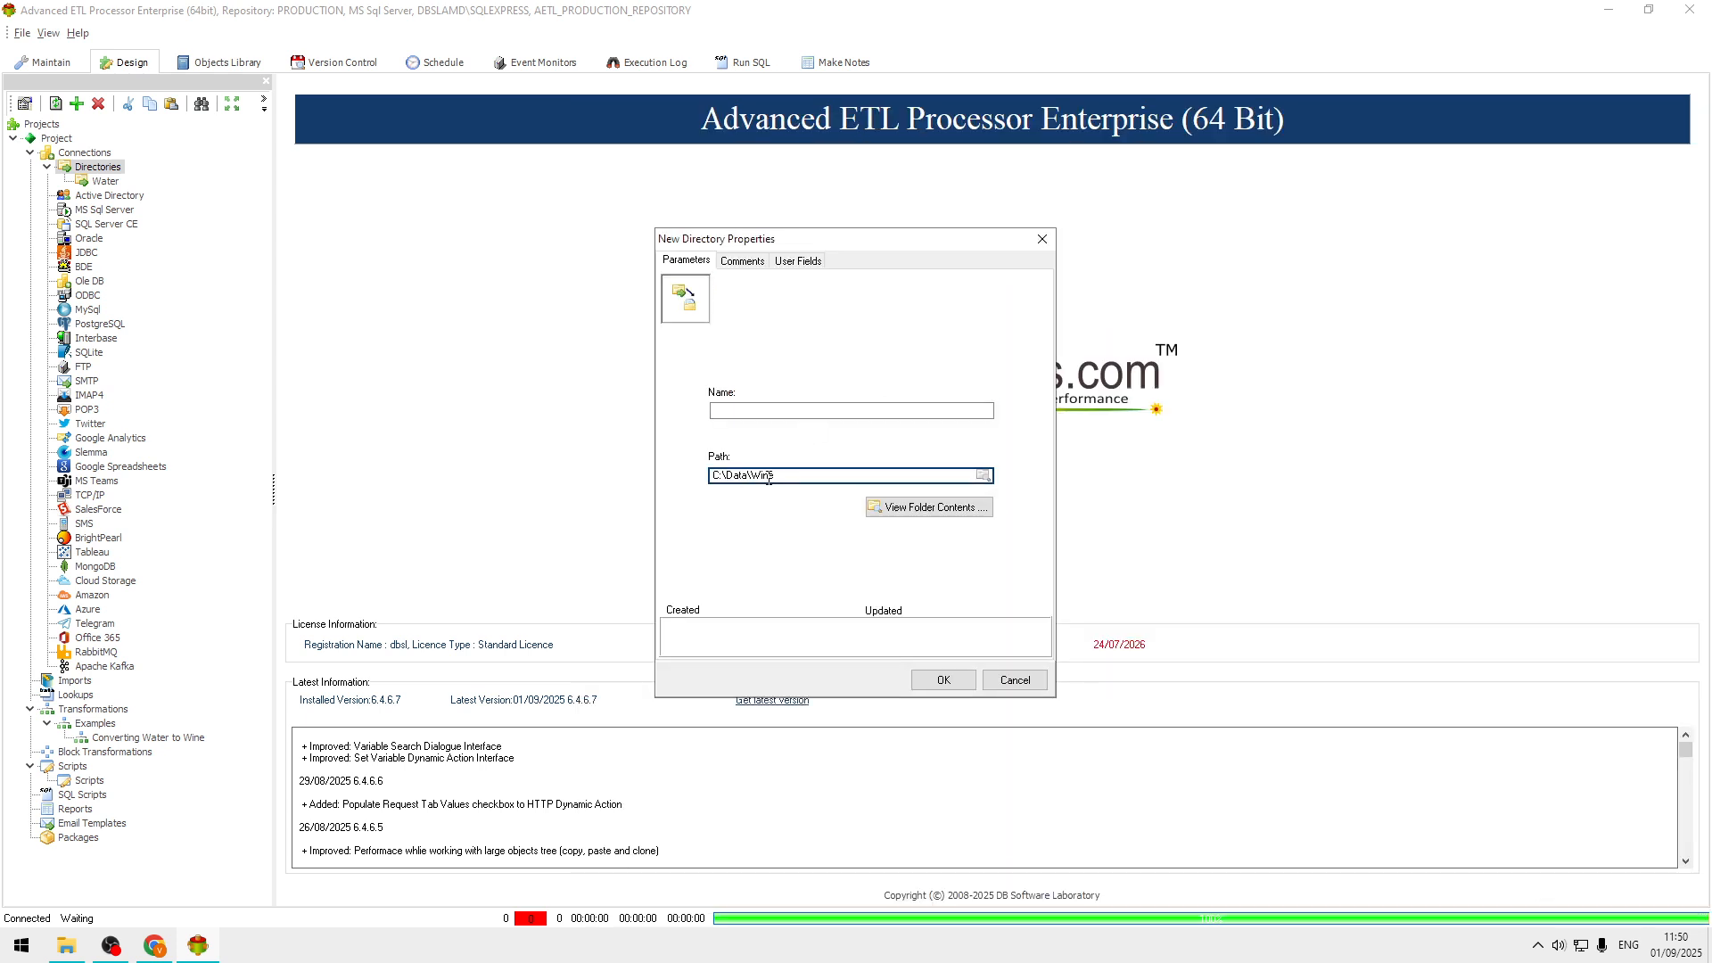
pyautogui.doubleClick(769, 477)
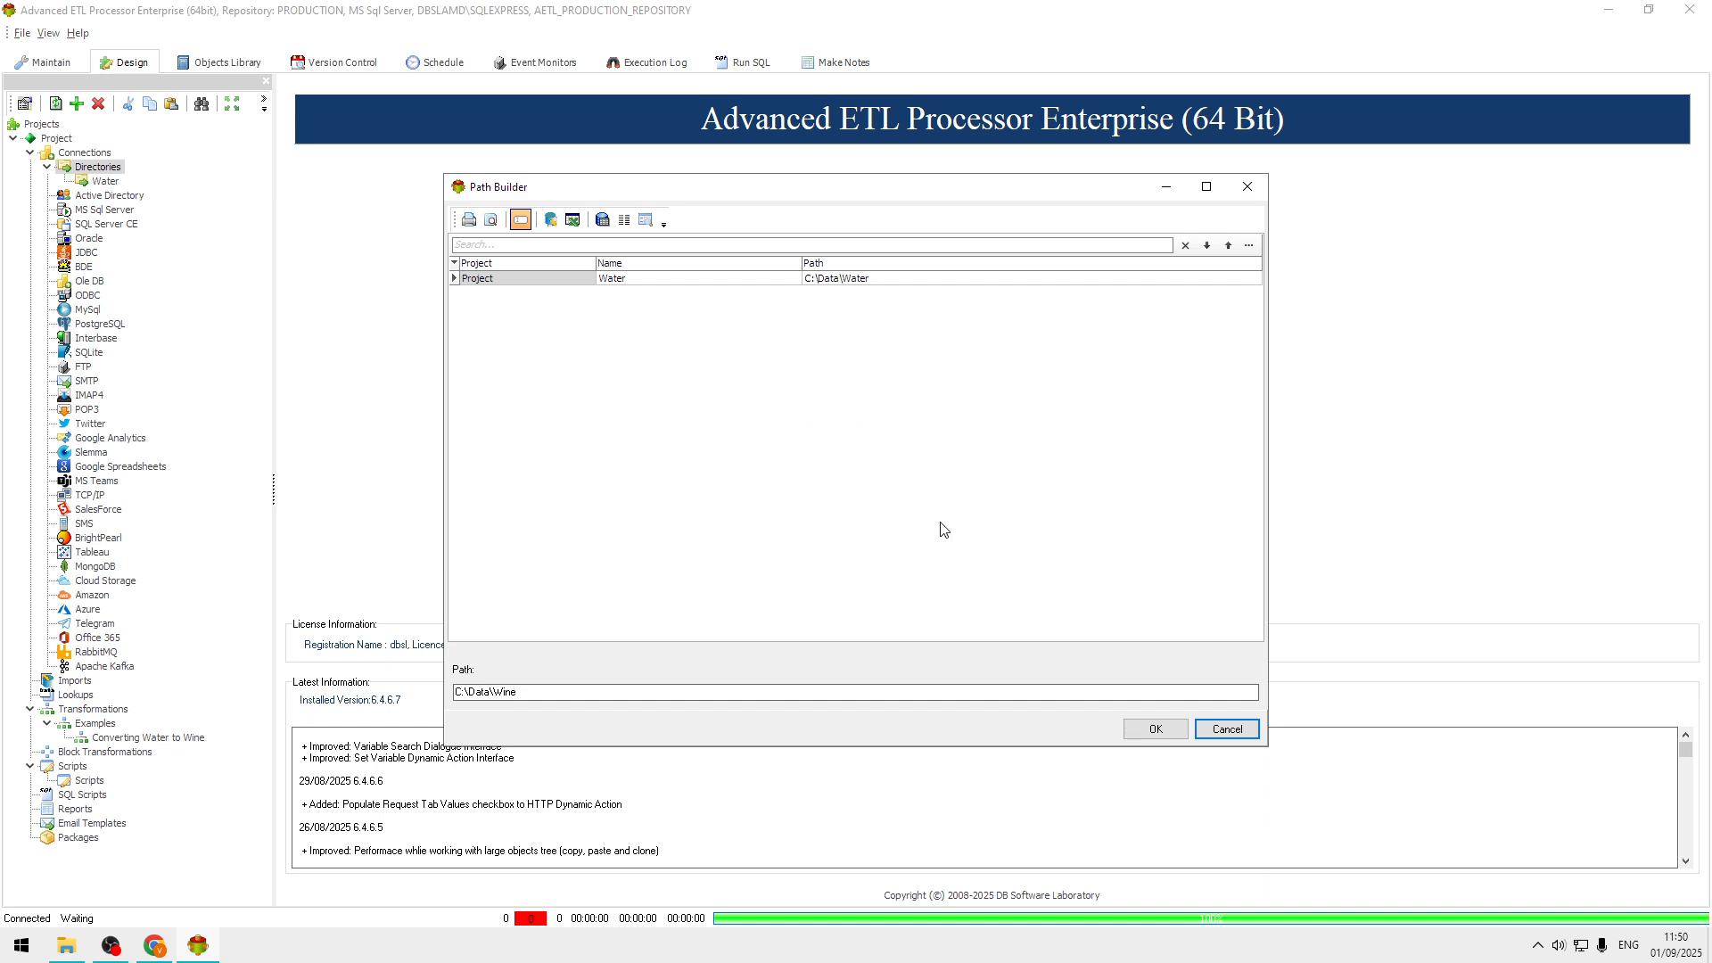
pyautogui.press('Escape')
pyautogui.click(825, 409)
pyautogui.write('Water')
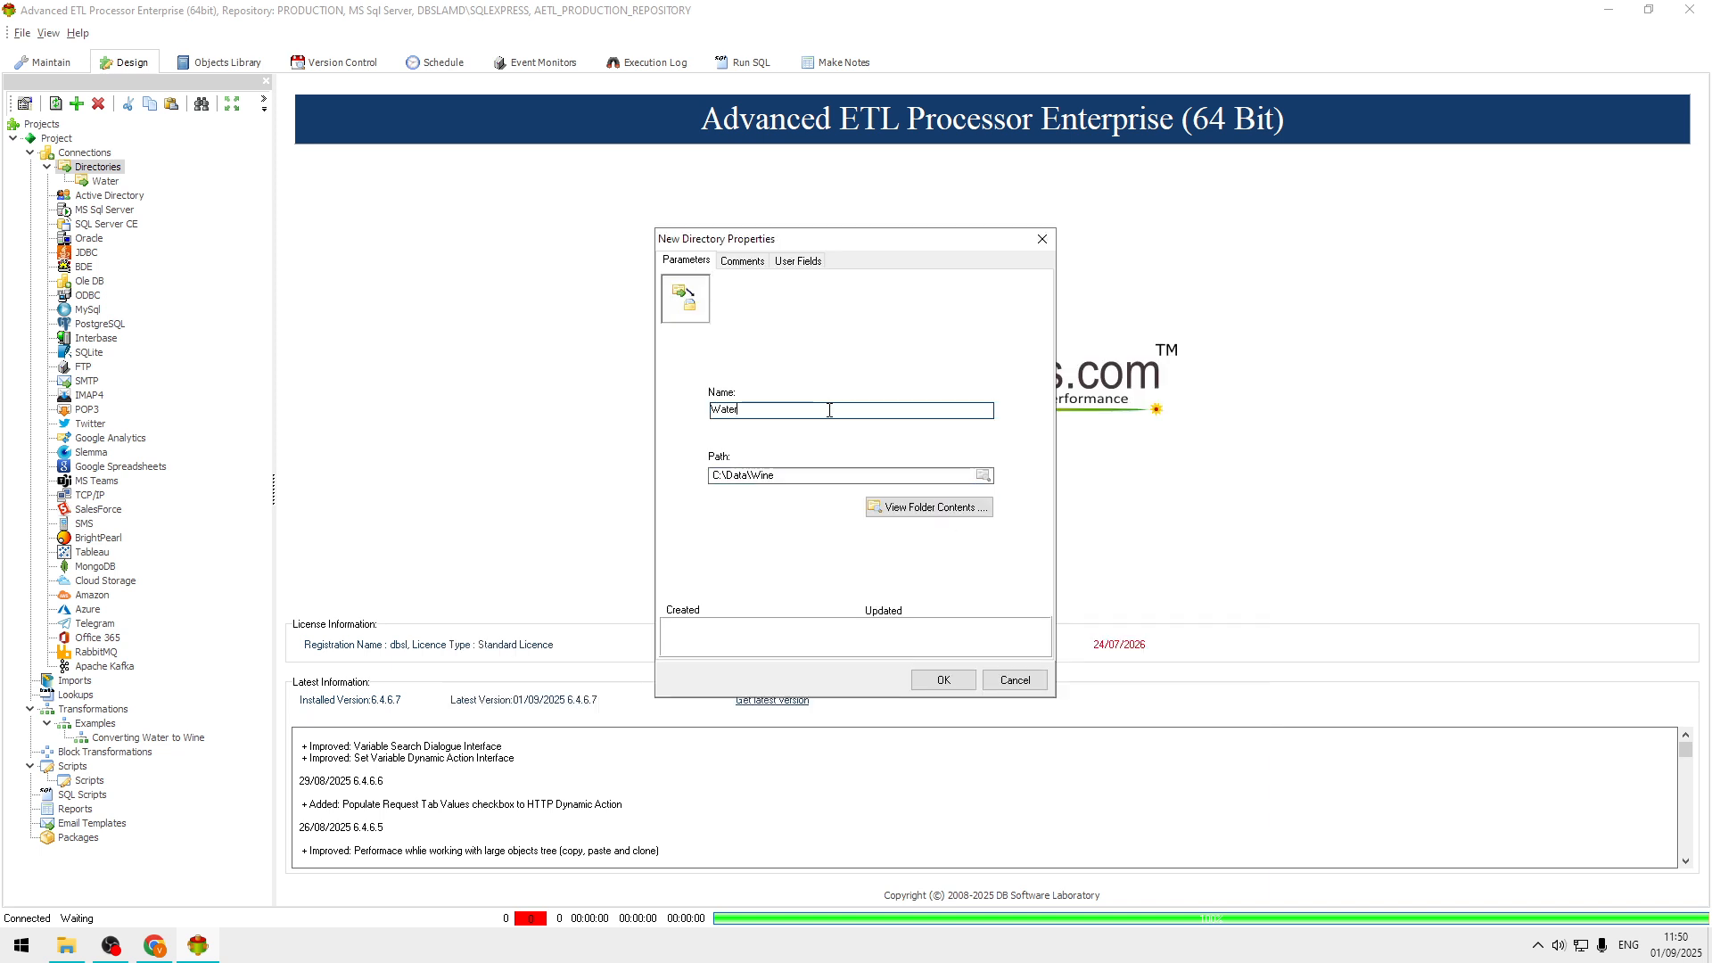
pyautogui.doubleClick(769, 477)
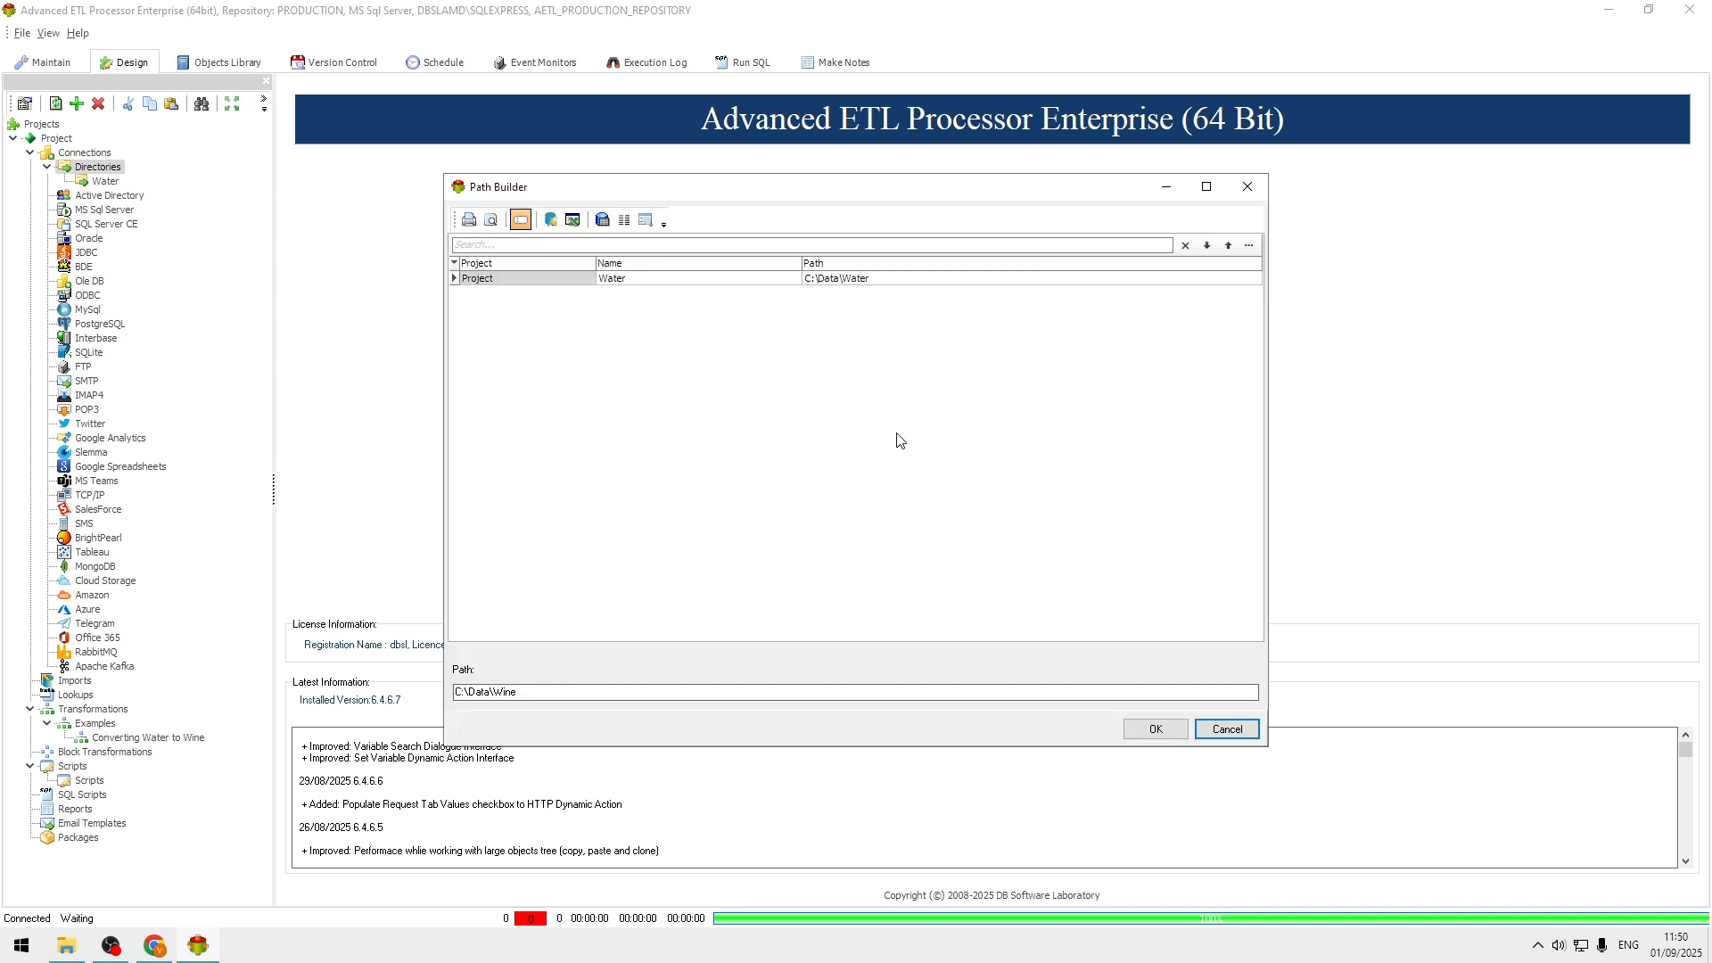
pyautogui.press('Escape')
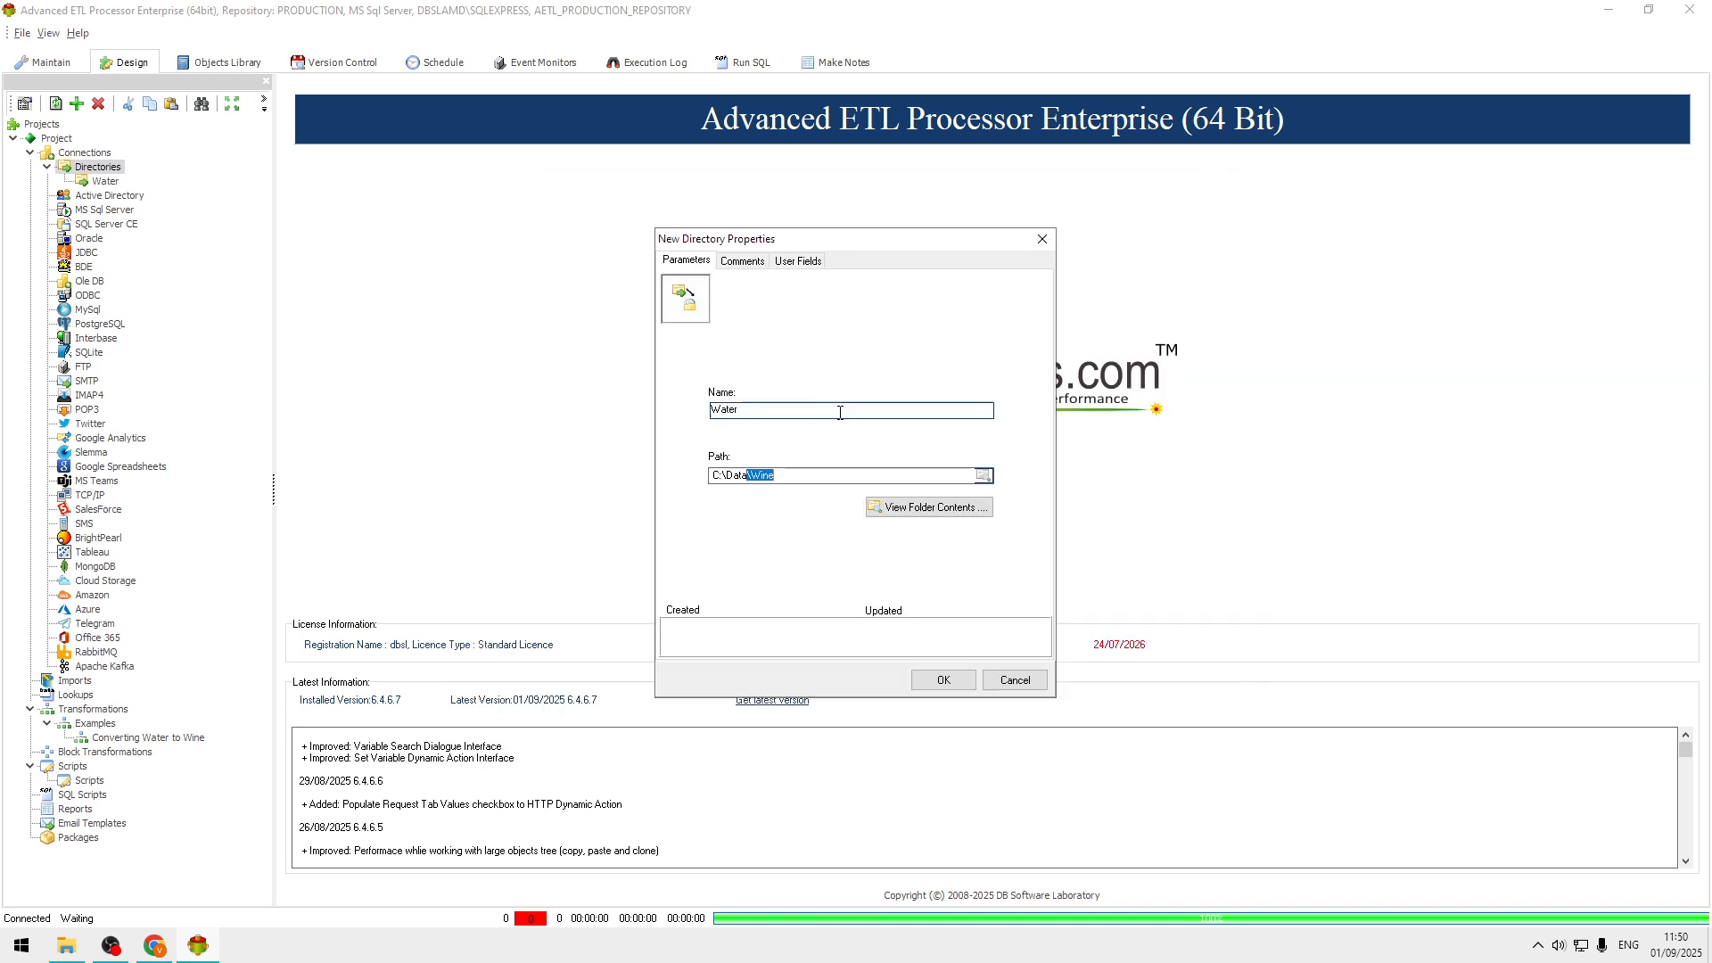
# Set the new directory connection's name to Wine and save it.
pyautogui.click(793, 413)
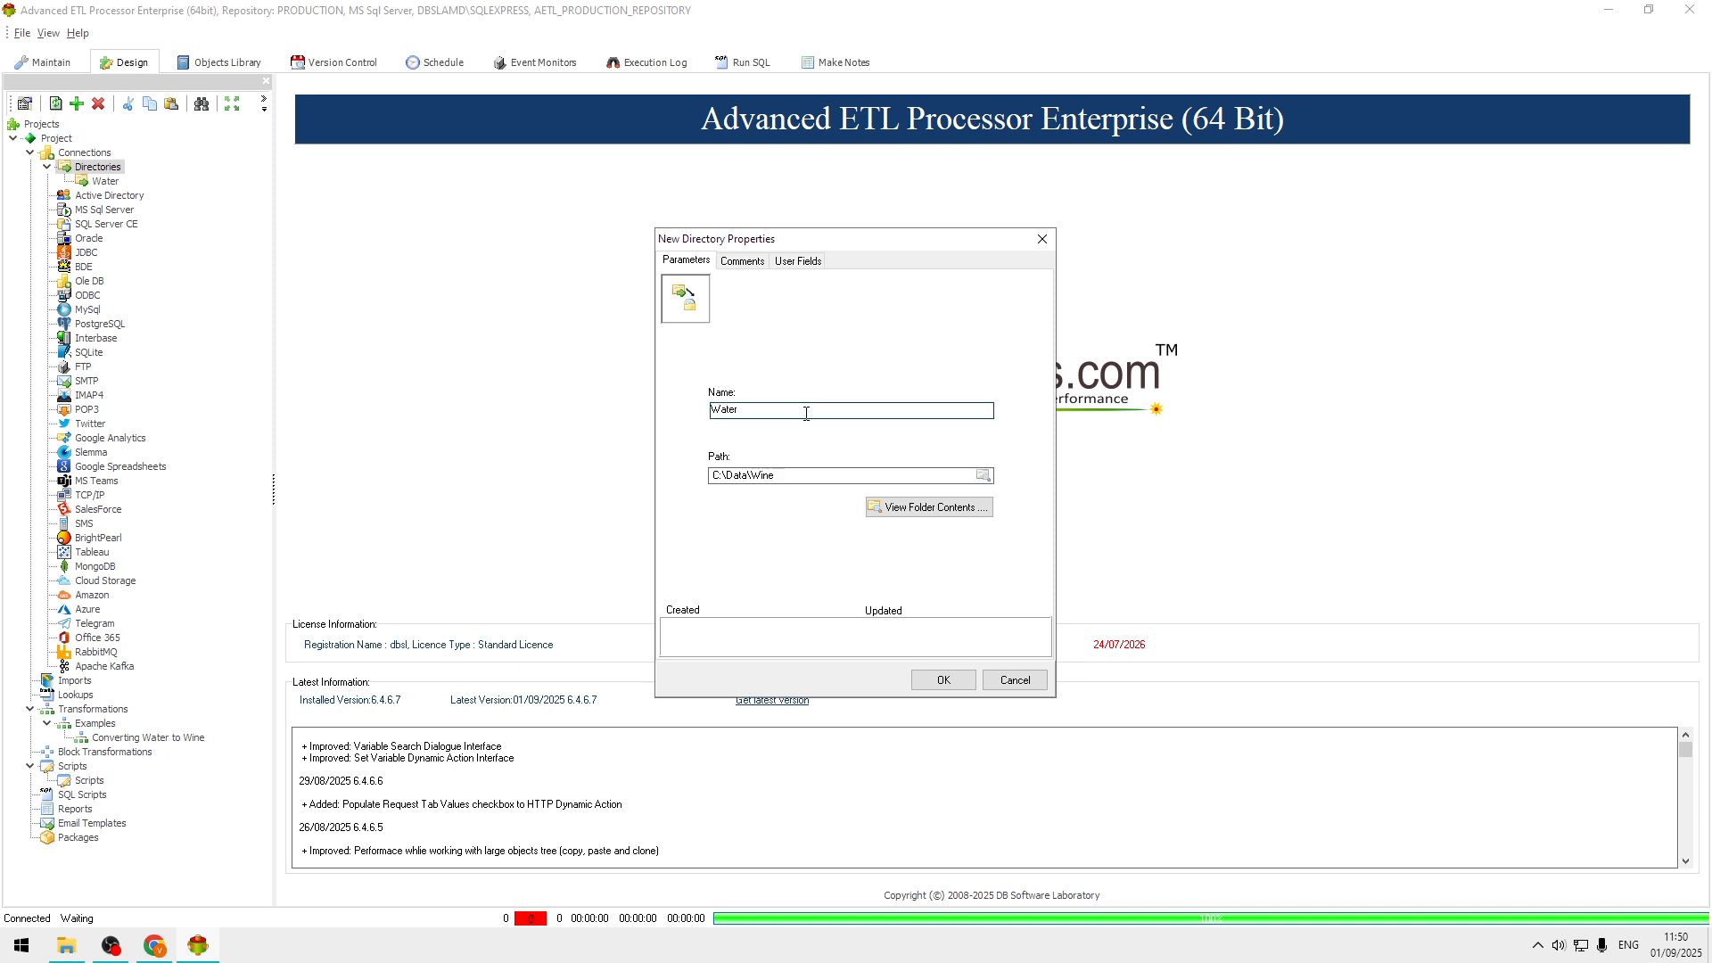
pyautogui.press('BackSpace')
pyautogui.press('BackSpace')
pyautogui.press('BackSpace')
pyautogui.press('BackSpace')
pyautogui.click(942, 680)
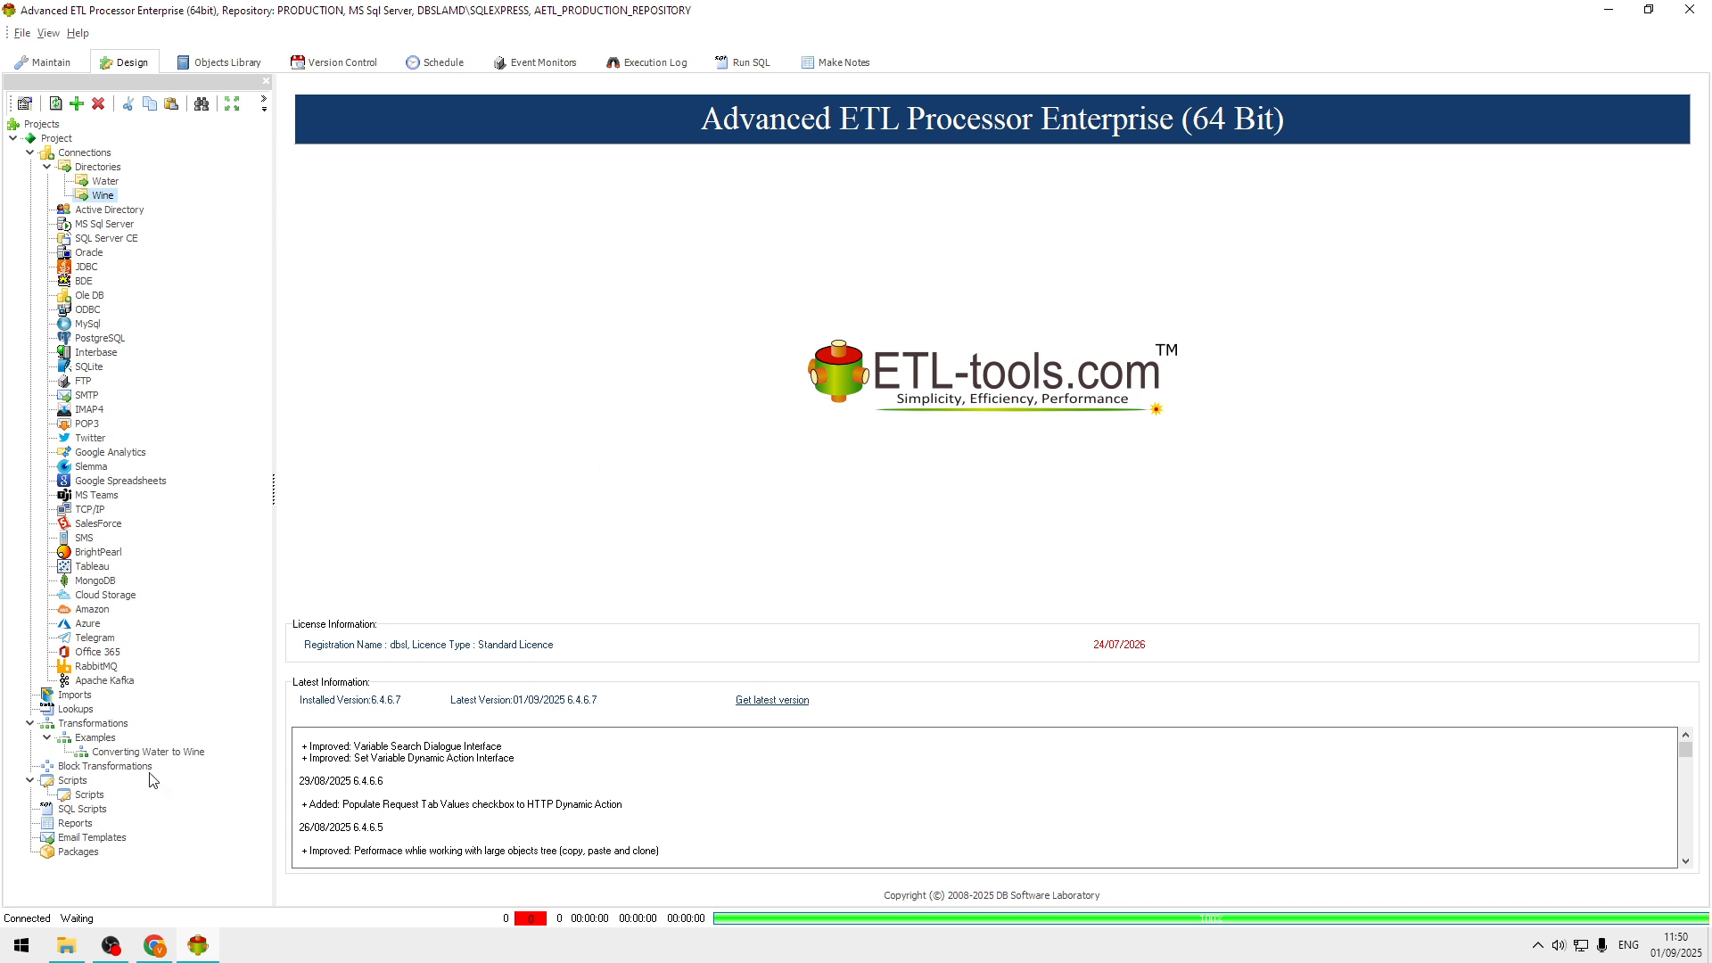
# Delete the Converting Water to Wine transformation from the Examples group and confirm the deletion.
pyautogui.click(178, 763)
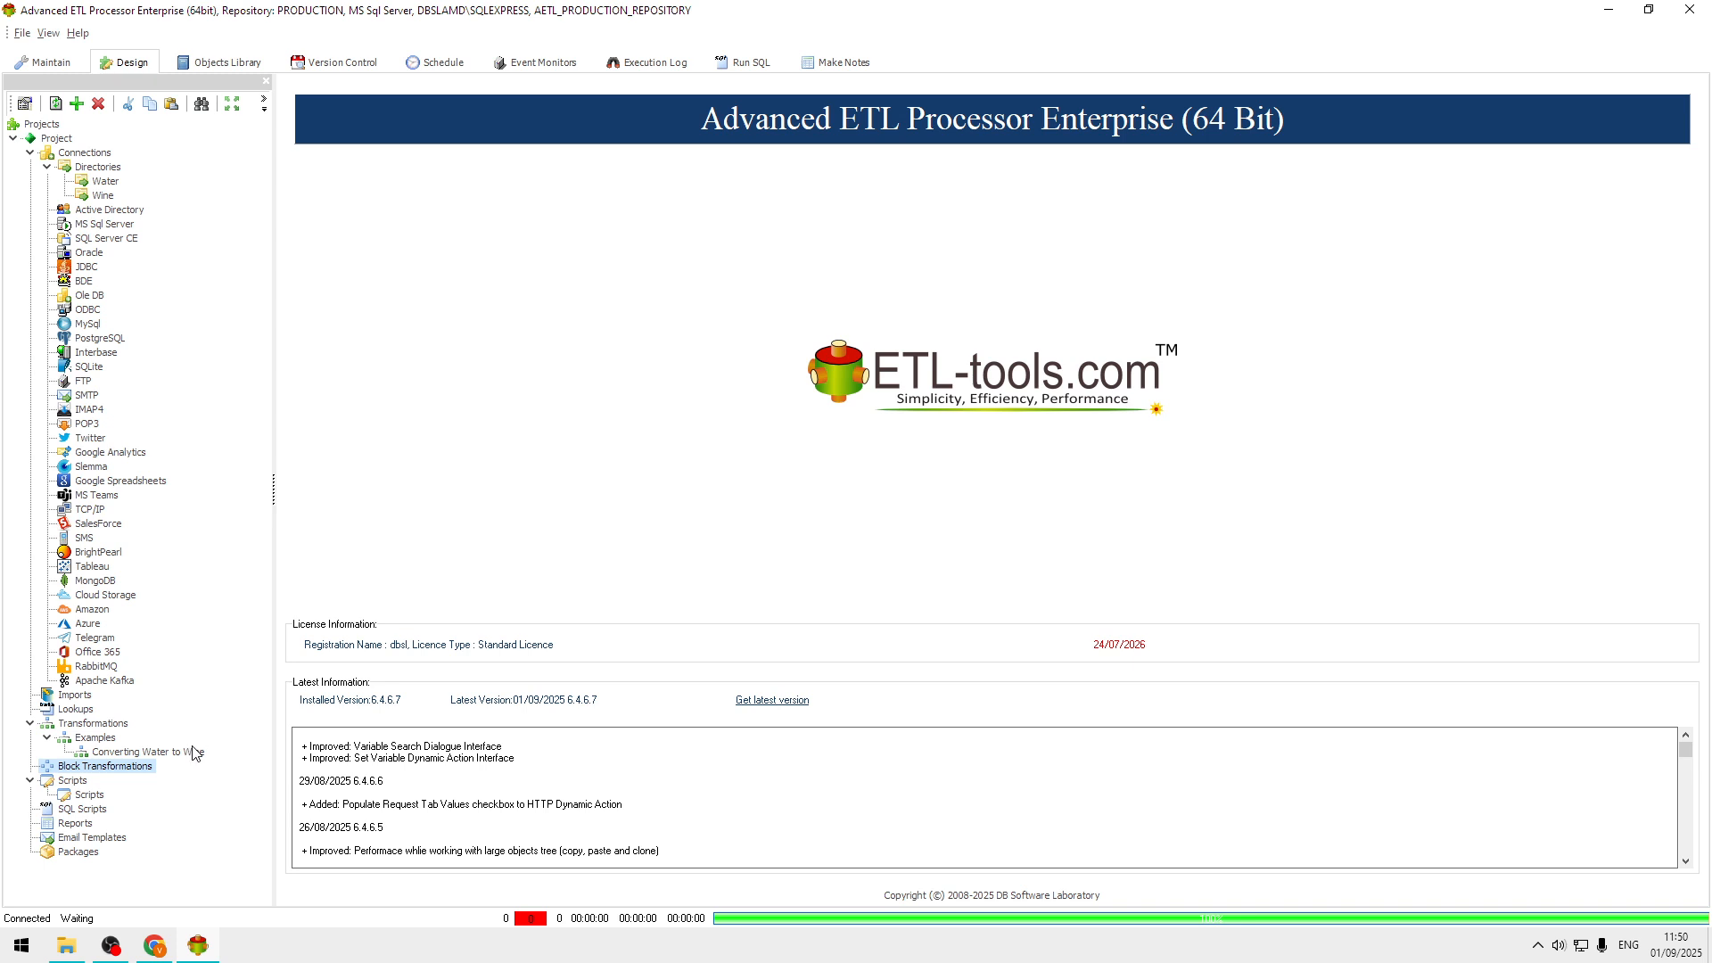
pyautogui.click(192, 751)
pyautogui.rightClick(192, 751)
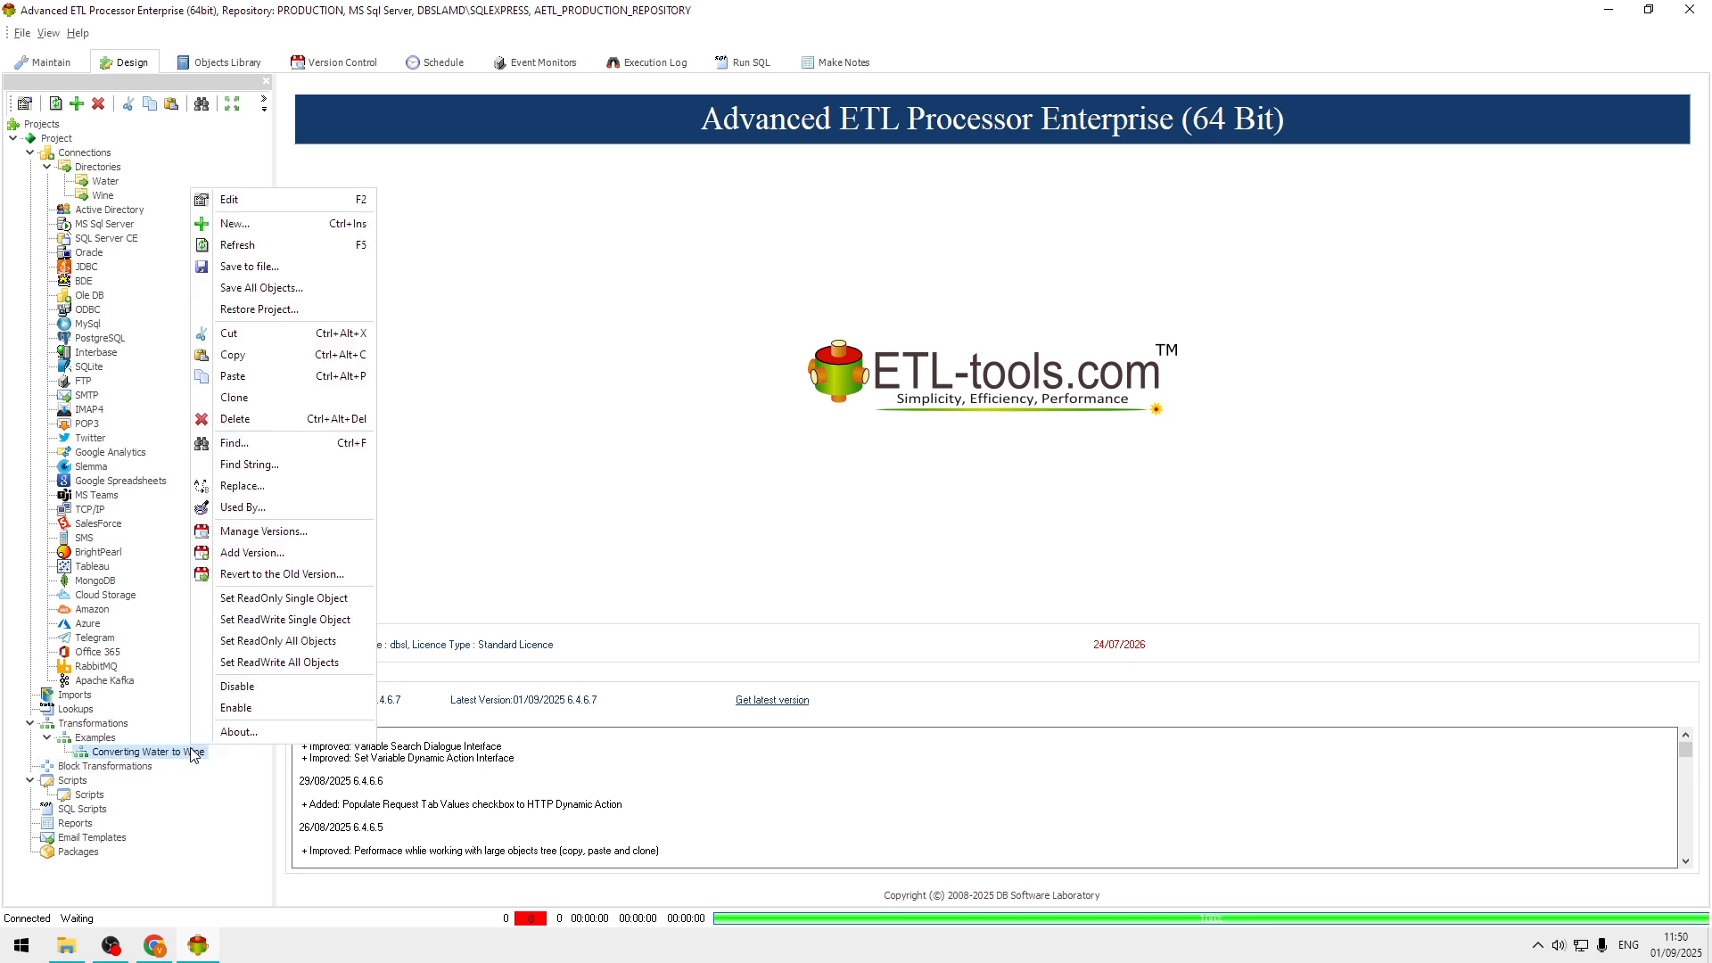
pyautogui.click(302, 420)
pyautogui.click(911, 500)
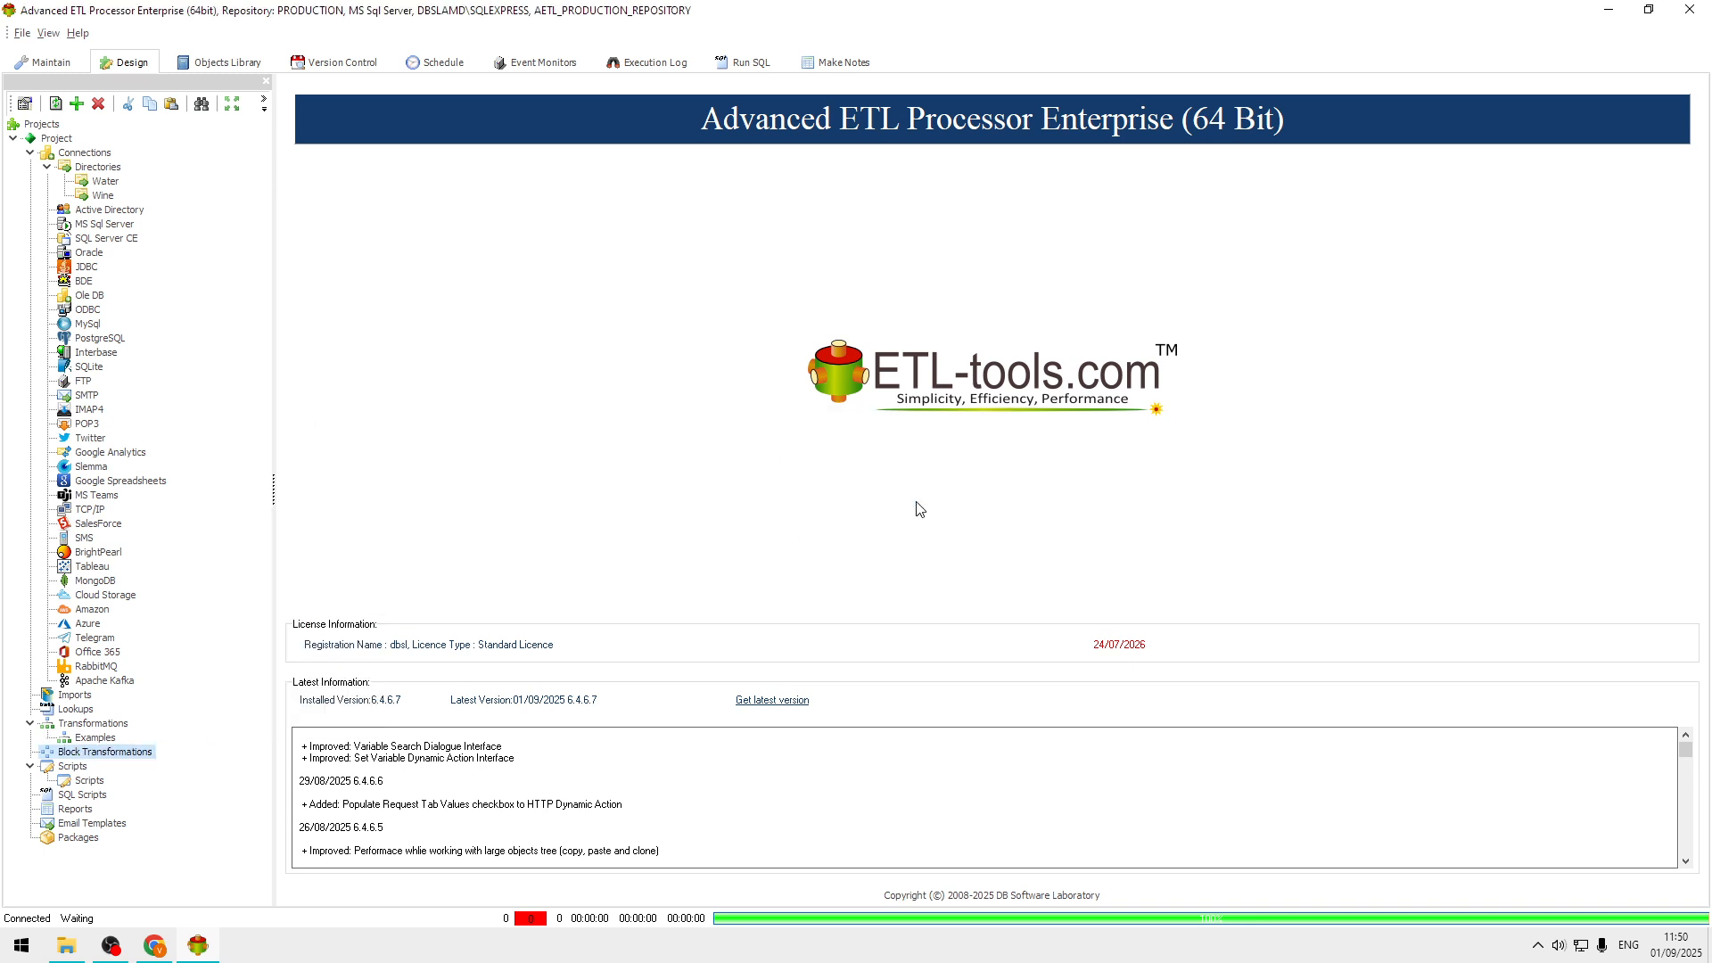
# Create a new transformation in the Examples group with the description Replace Water with Wine.
pyautogui.click(81, 740)
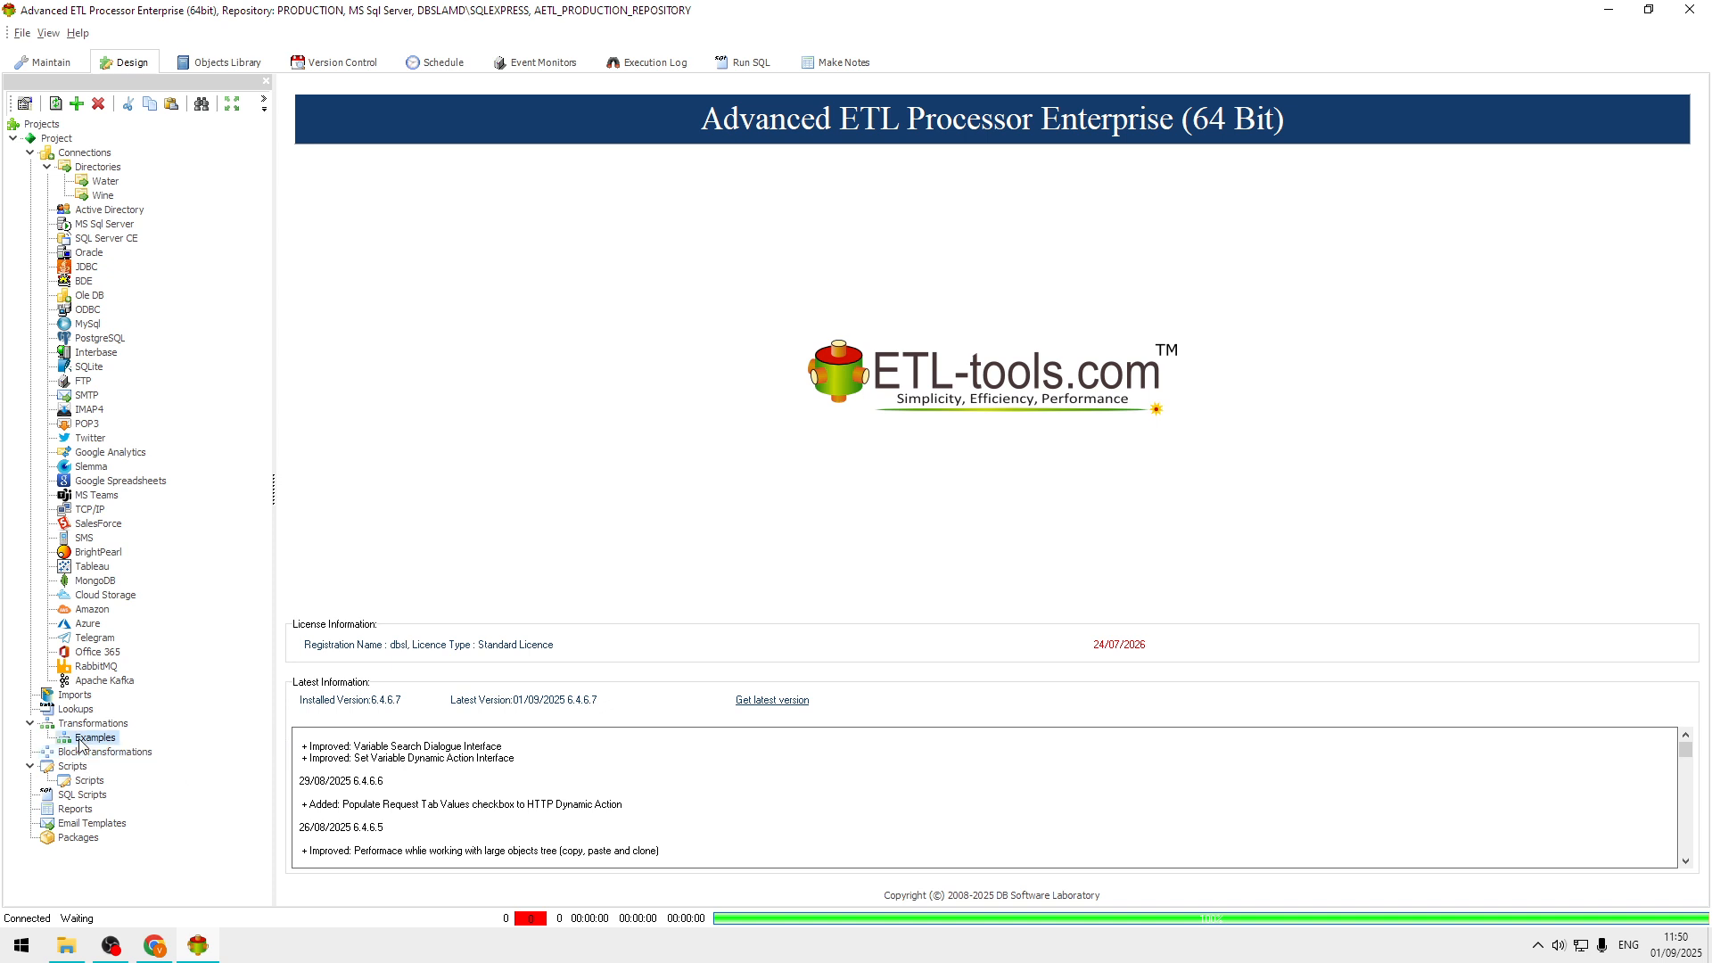
pyautogui.rightClick(80, 742)
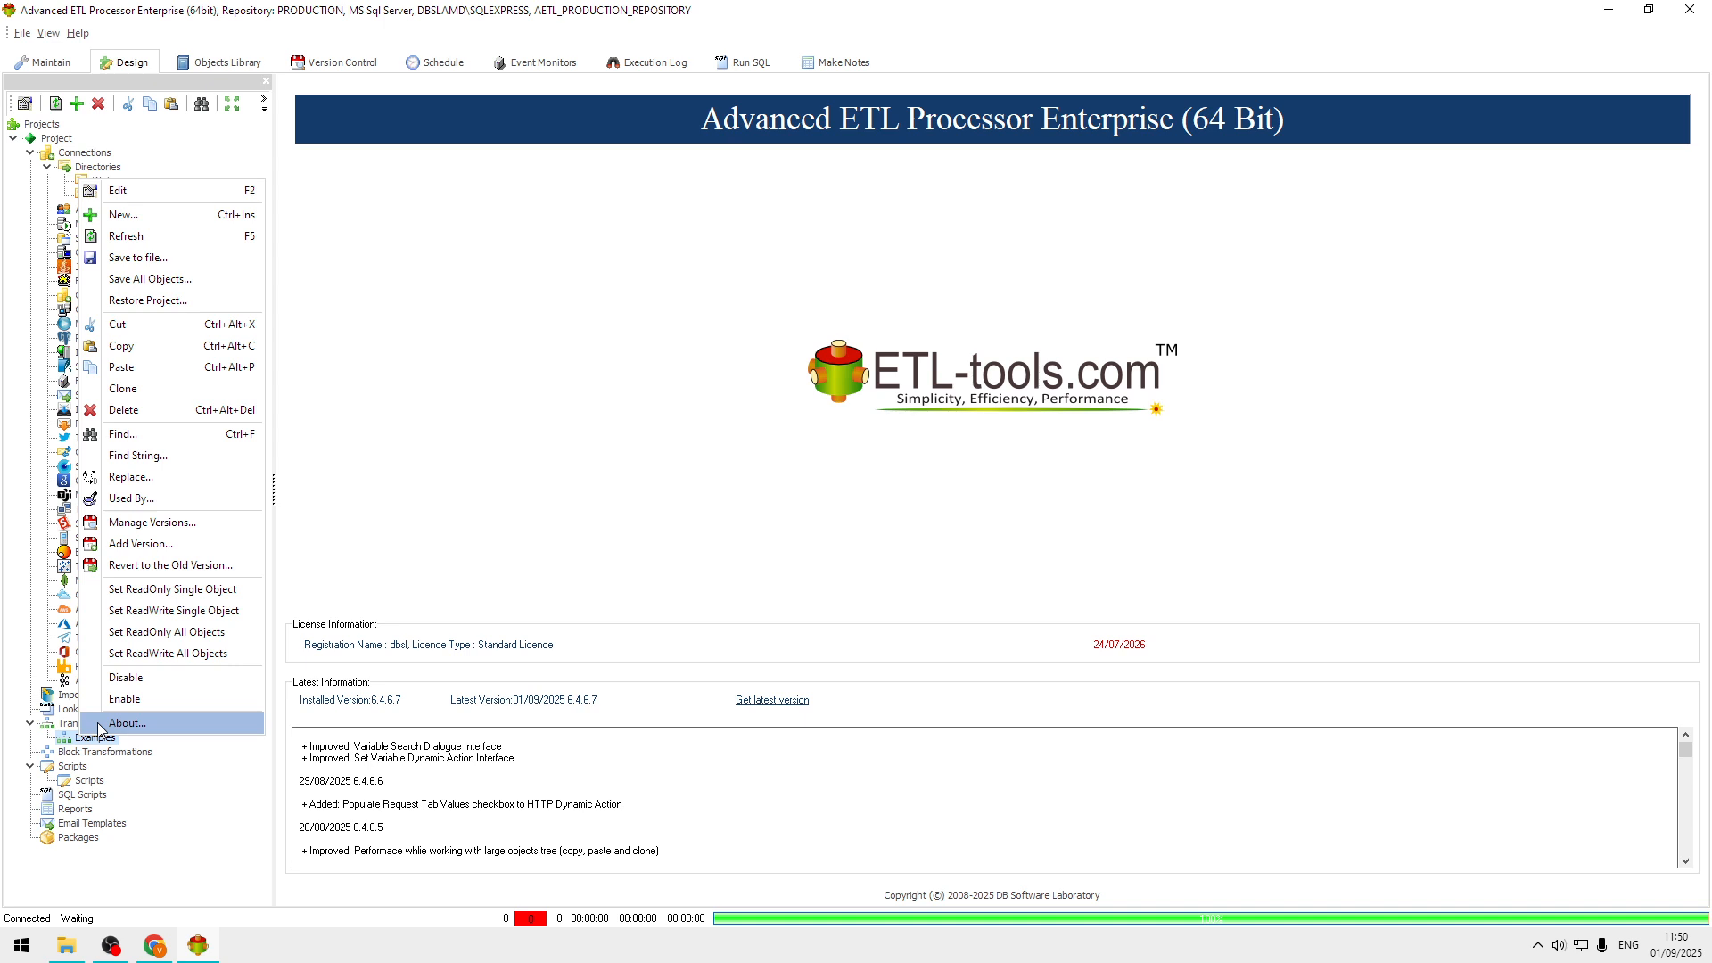
pyautogui.click(166, 214)
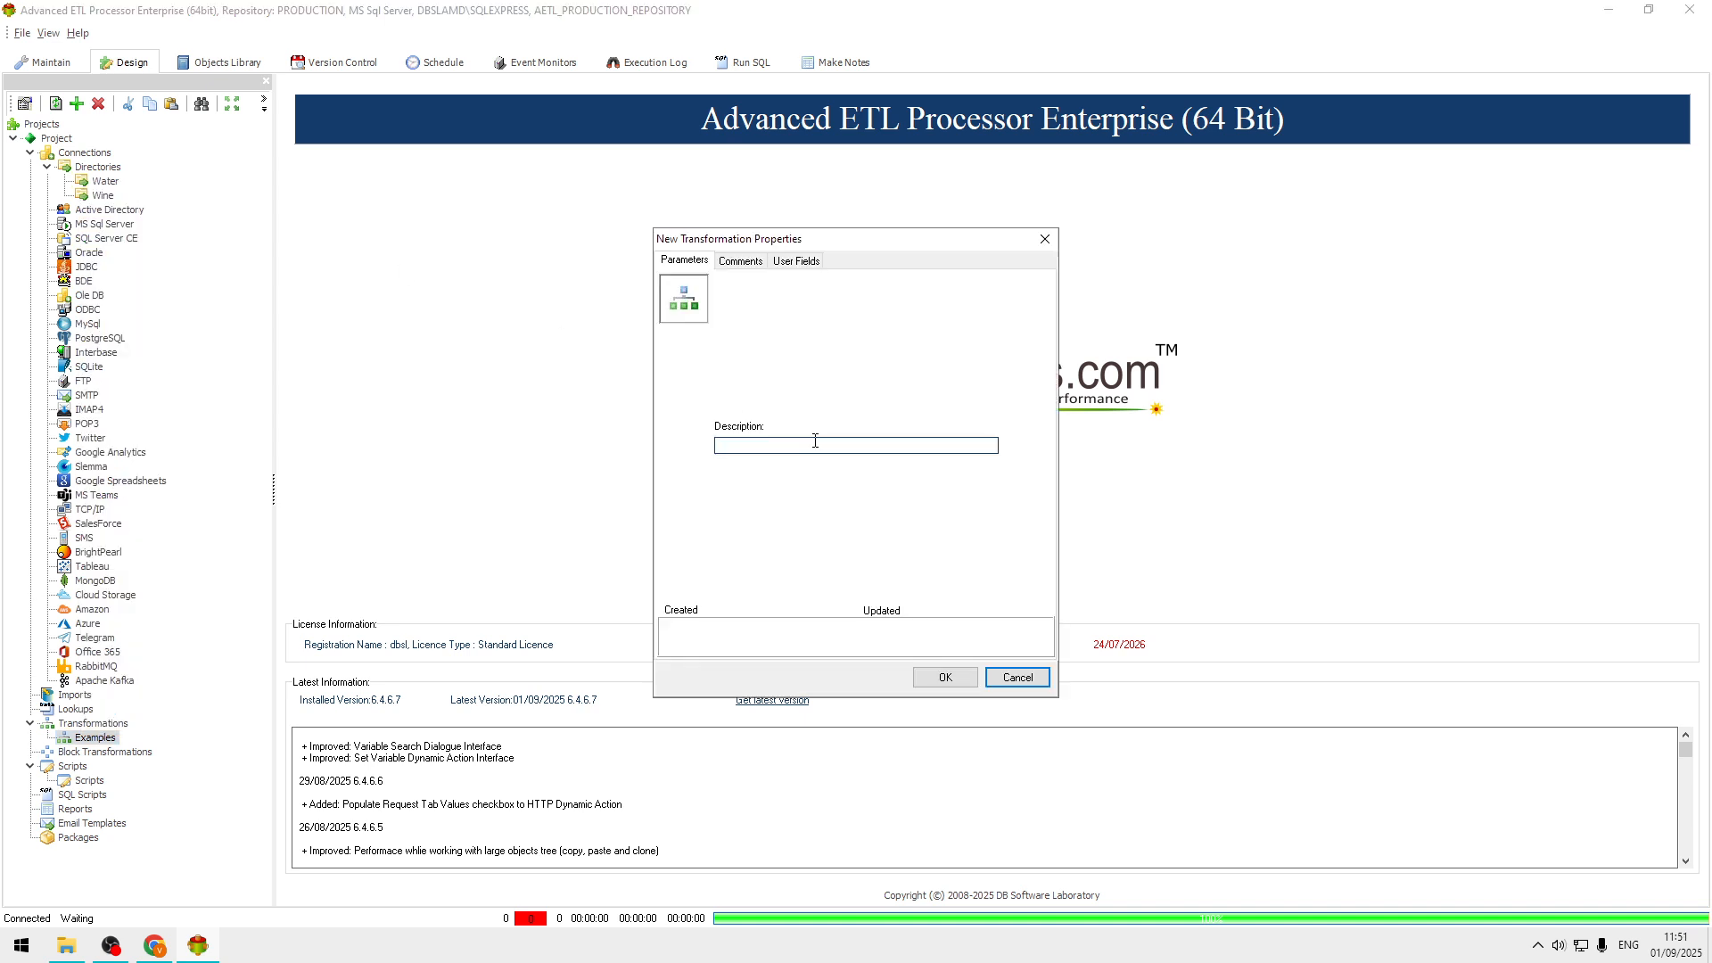
pyautogui.click(836, 449)
pyautogui.press('BackSpace')
pyautogui.write('Water with Wine')
pyautogui.click(947, 676)
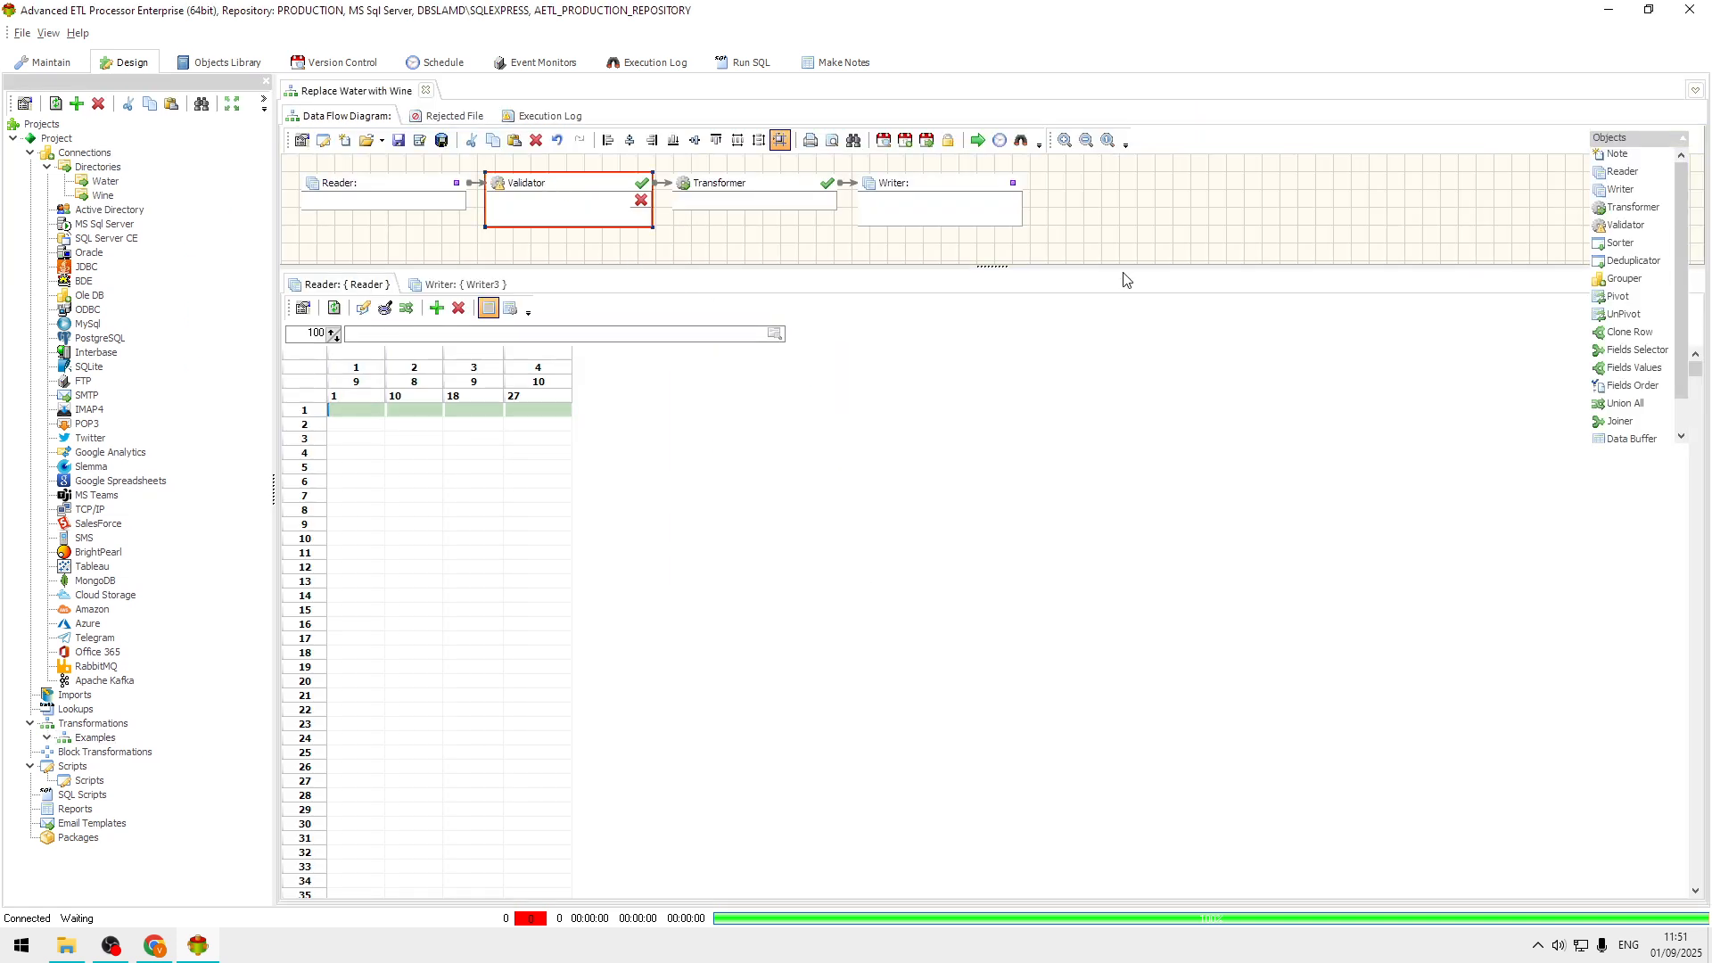
# Remove the Validator from the data flow, connect the Reader directly to the Transformer, and move the Transformer closer to the Reader.
pyautogui.hotkey('ctrl', 'z')
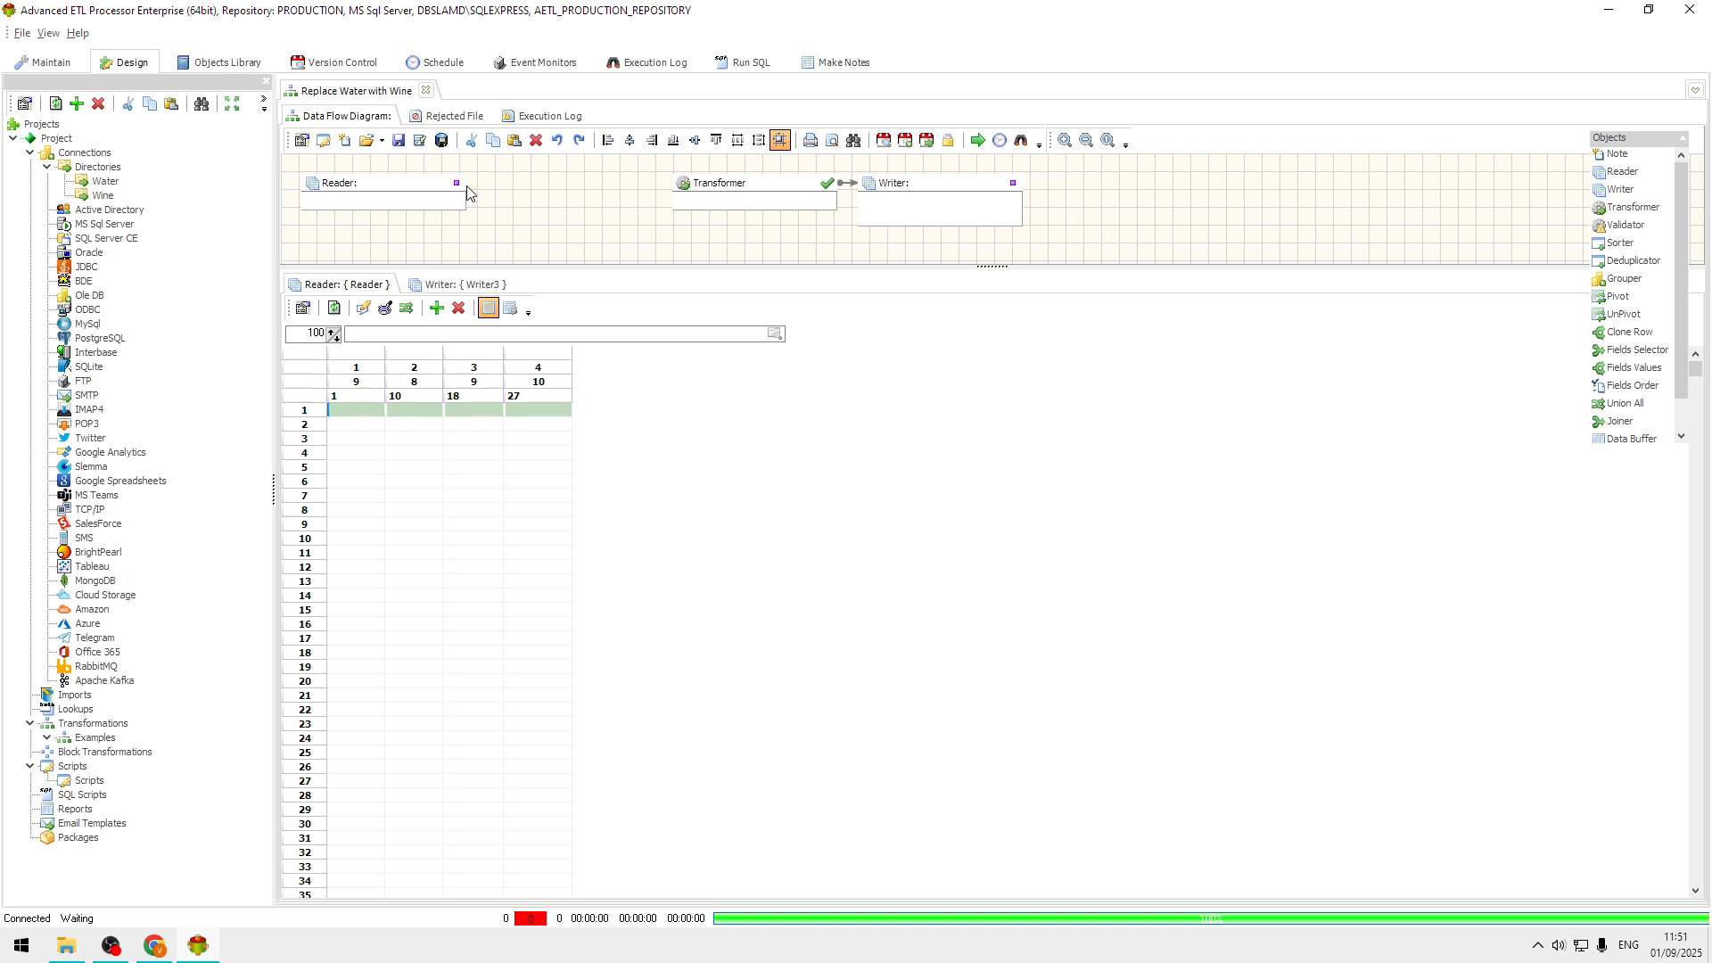
pyautogui.moveTo(450, 178); pyautogui.dragTo(481, 180)
pyautogui.moveTo(689, 199); pyautogui.dragTo(638, 190)
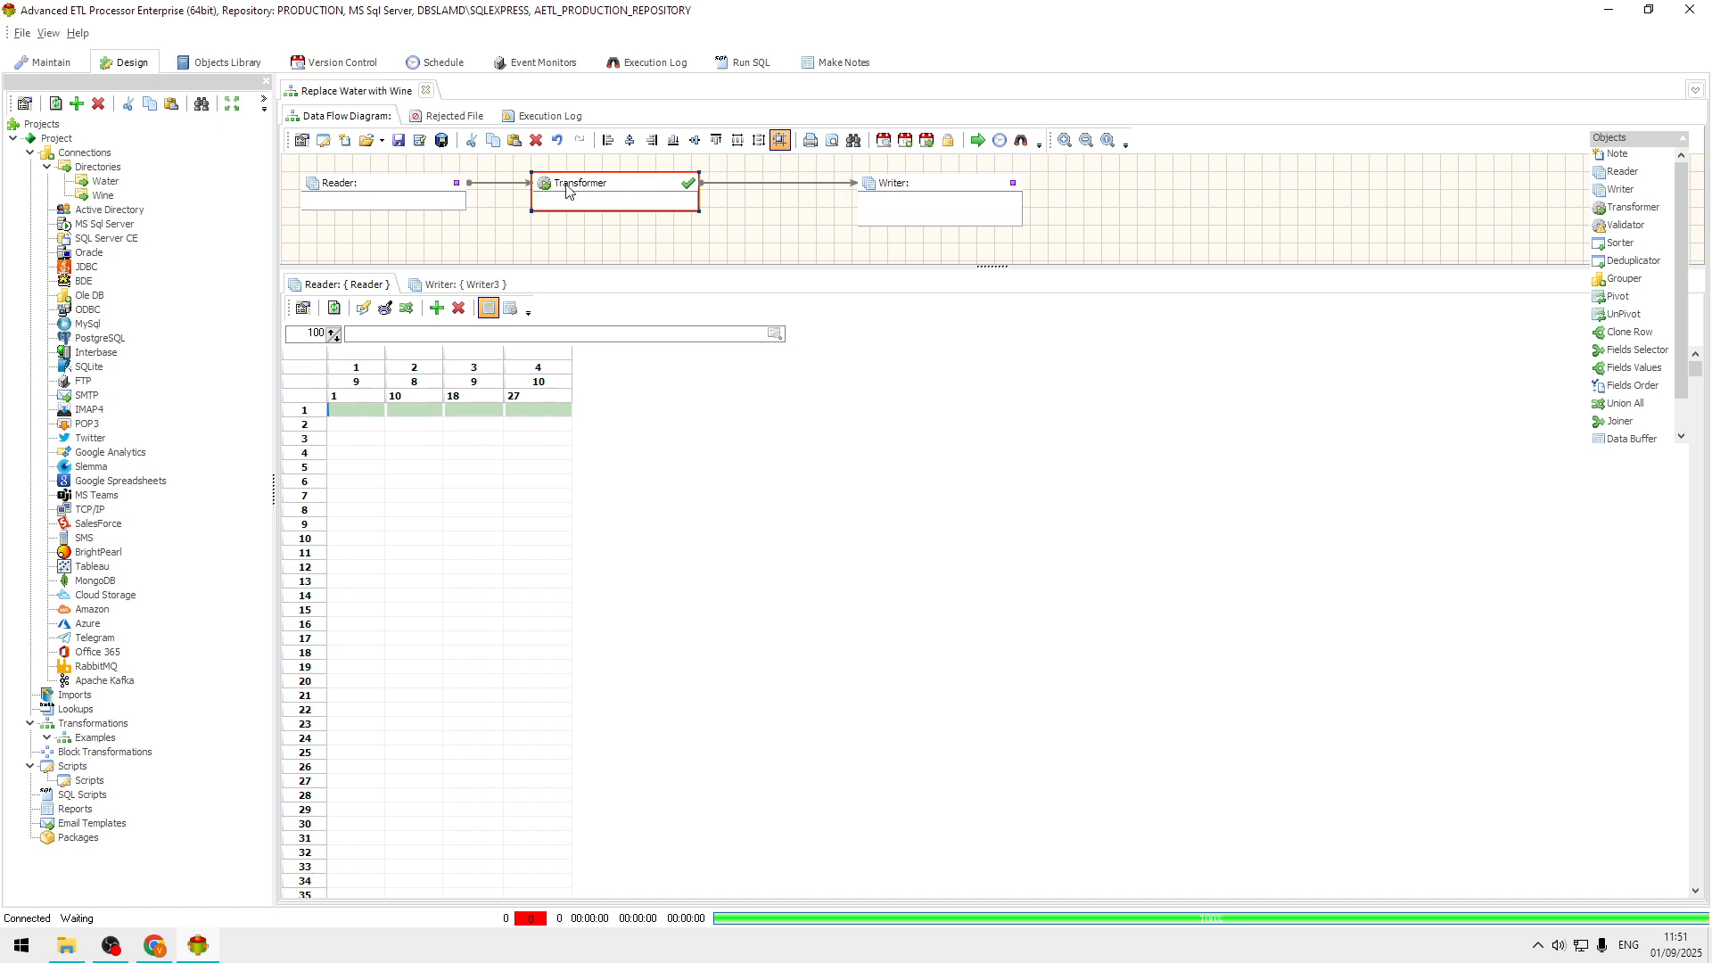
# Configure the Reader with the description Water, the File System data source type and the Water connection.
pyautogui.click(392, 185)
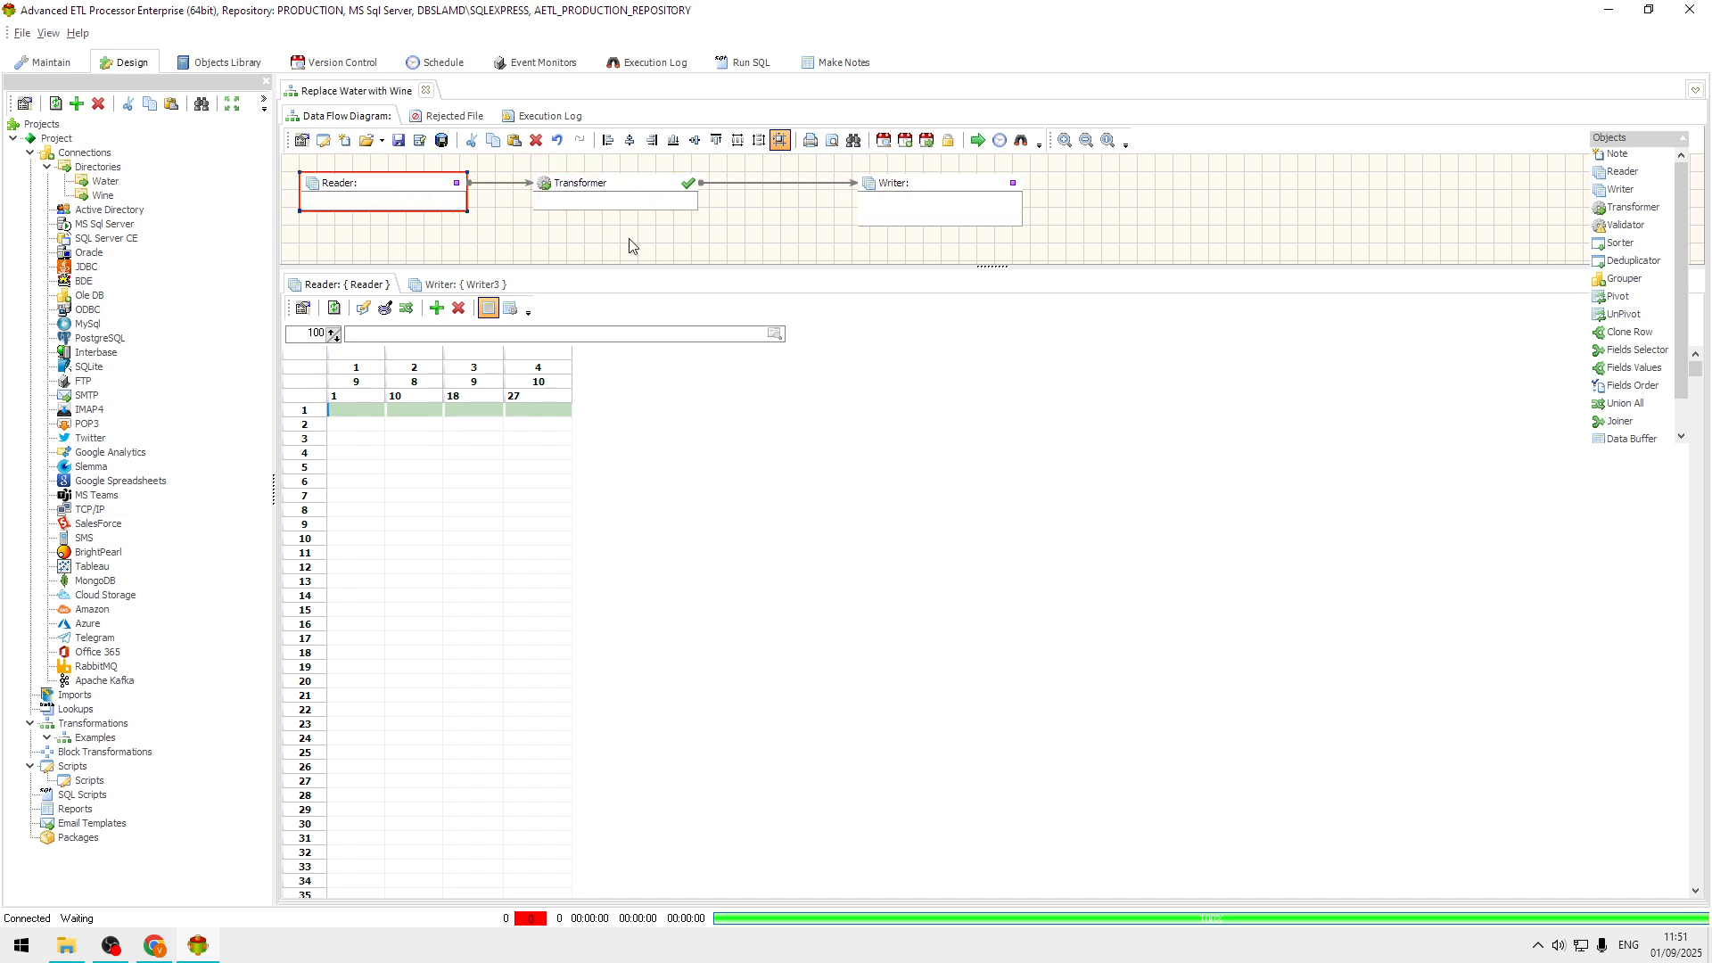
pyautogui.moveTo(684, 258); pyautogui.dragTo(454, 264)
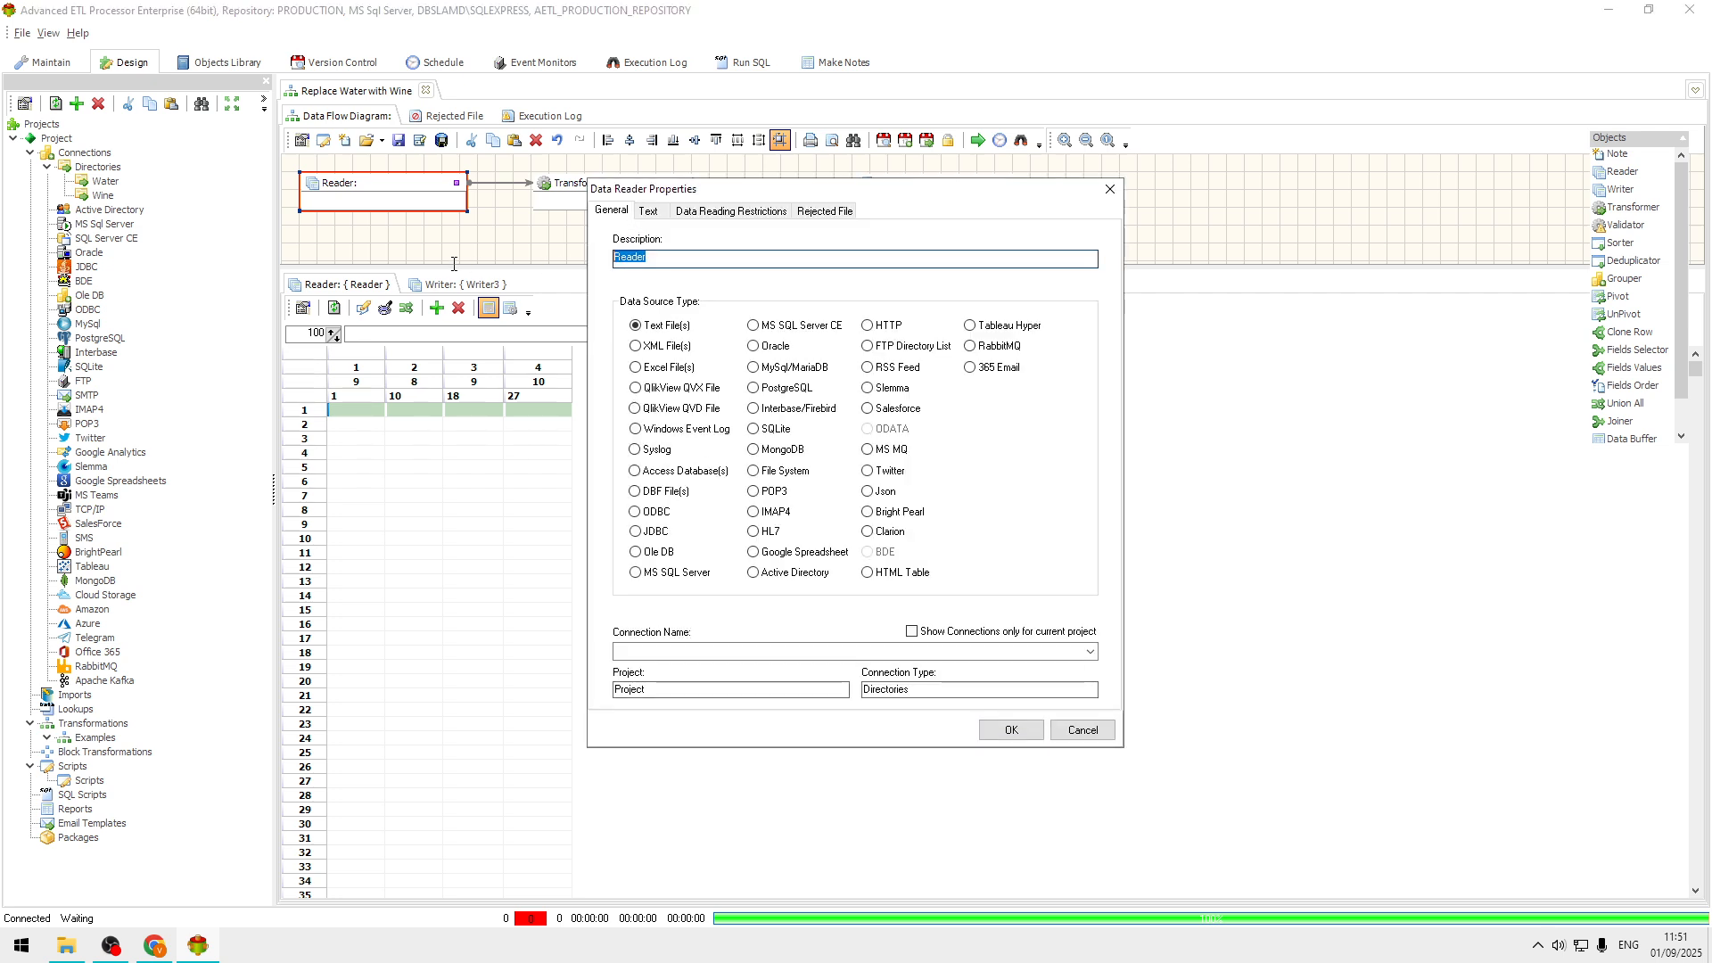
pyautogui.write('Watwe')
pyautogui.click(793, 474)
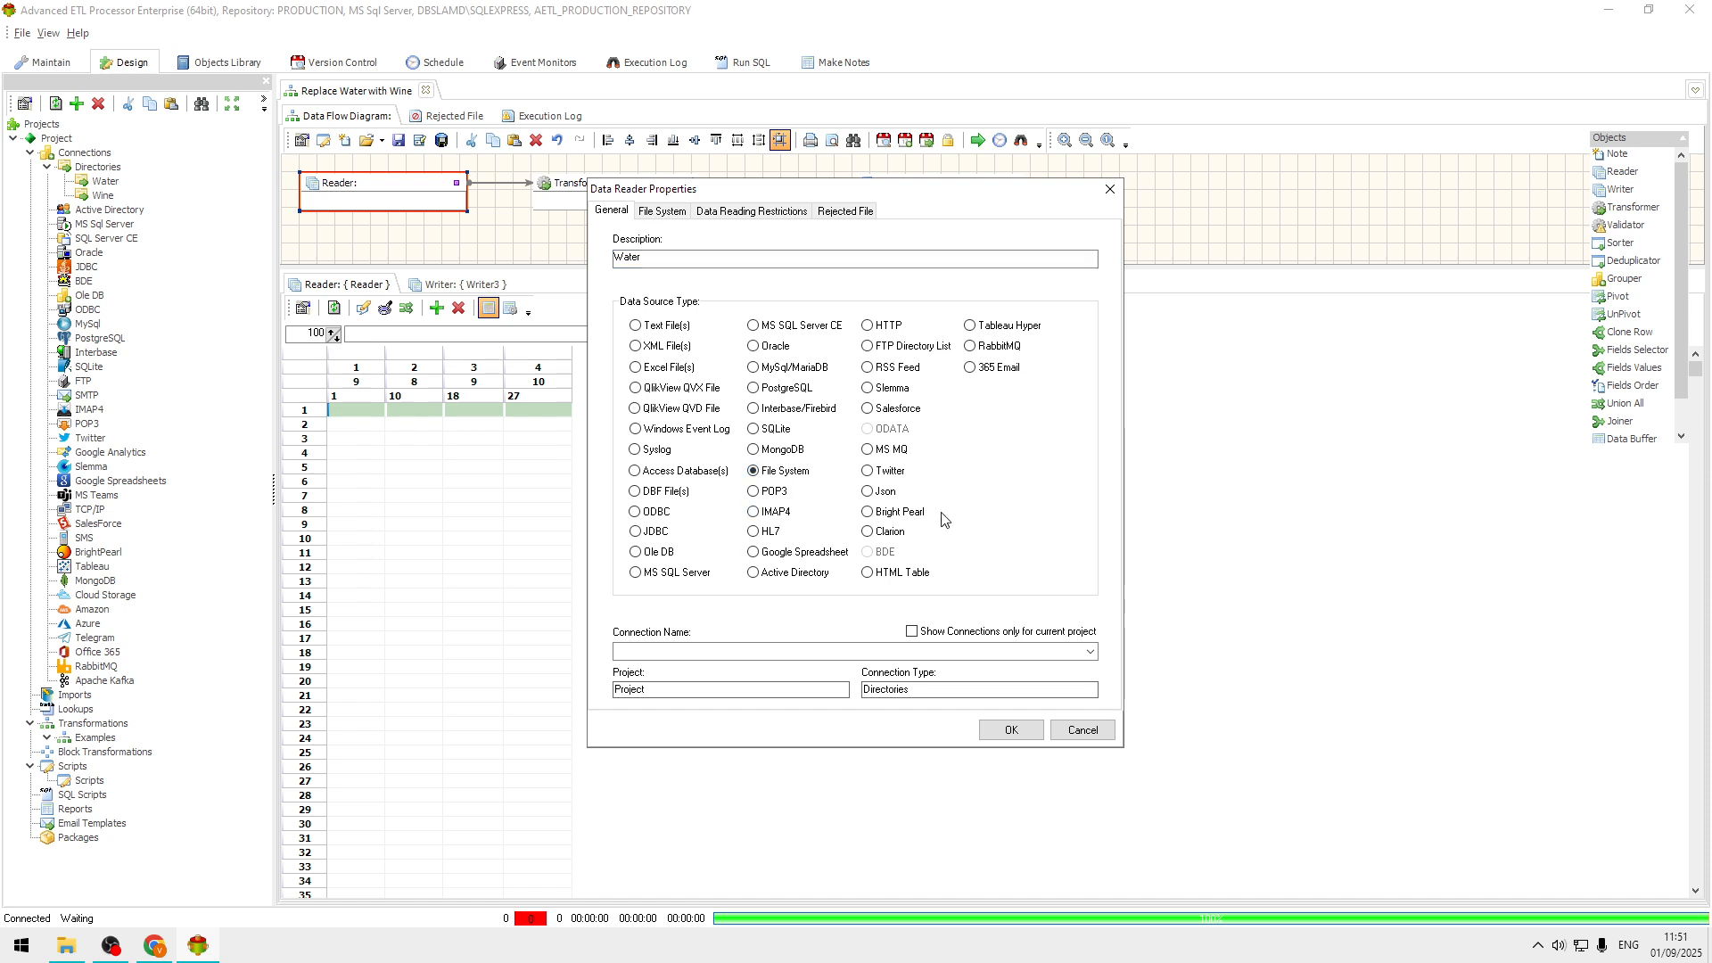
pyautogui.click(1092, 652)
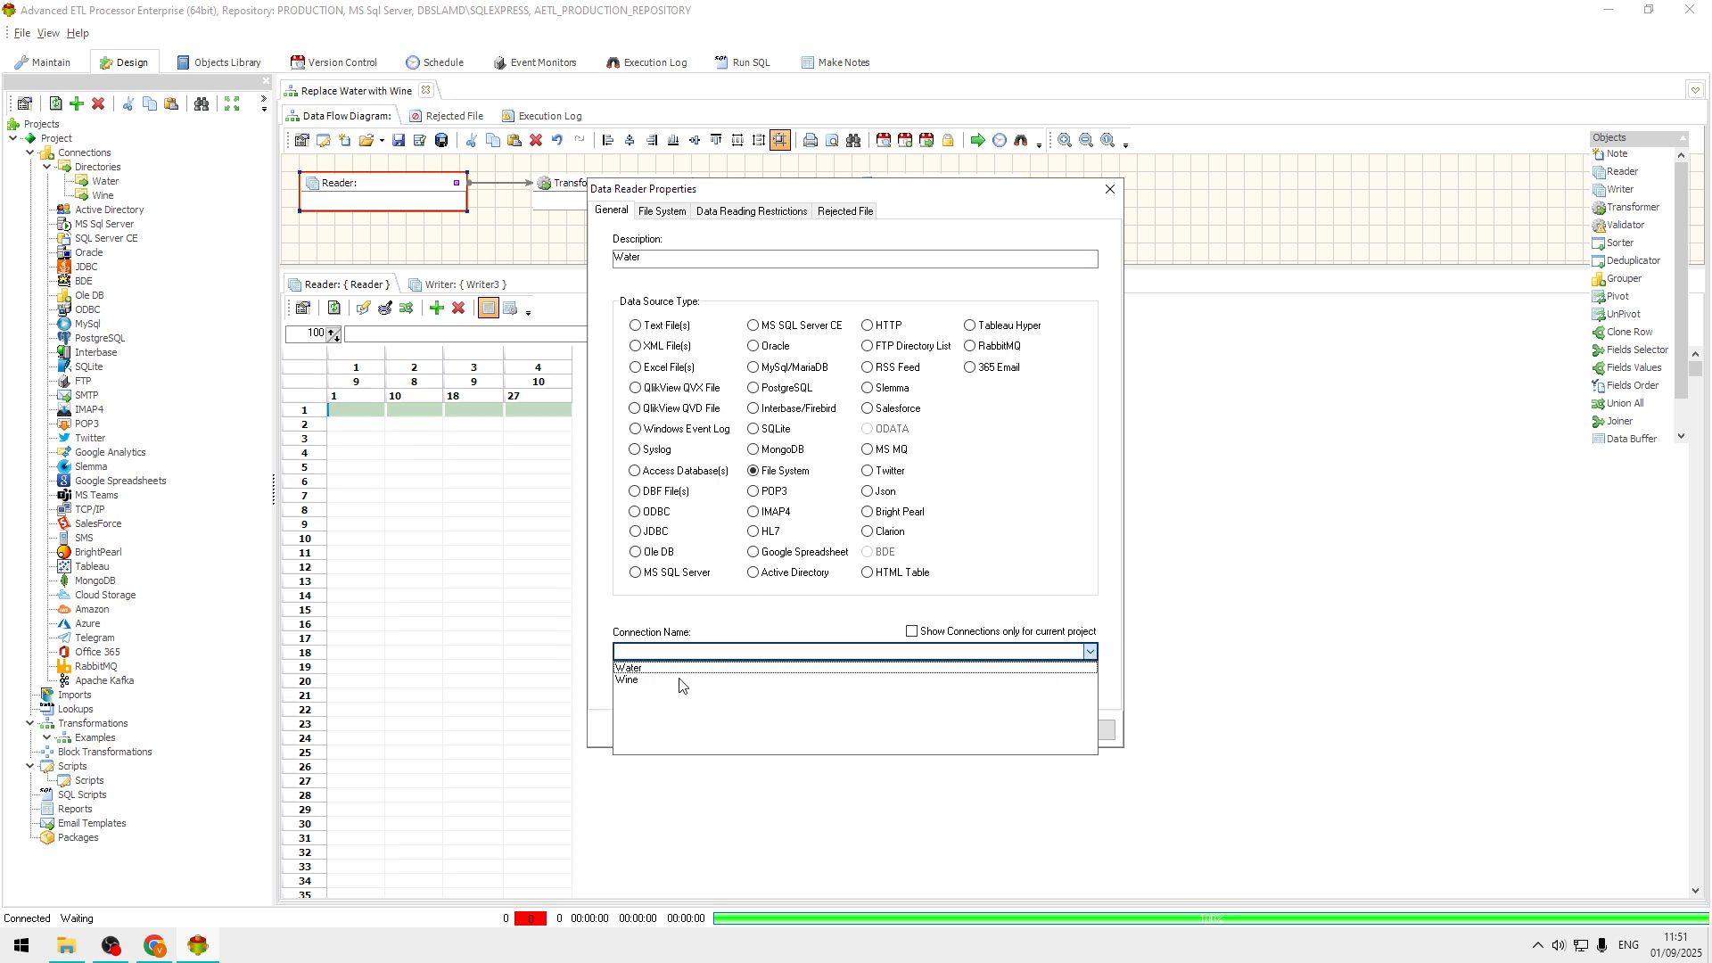
pyautogui.click(662, 669)
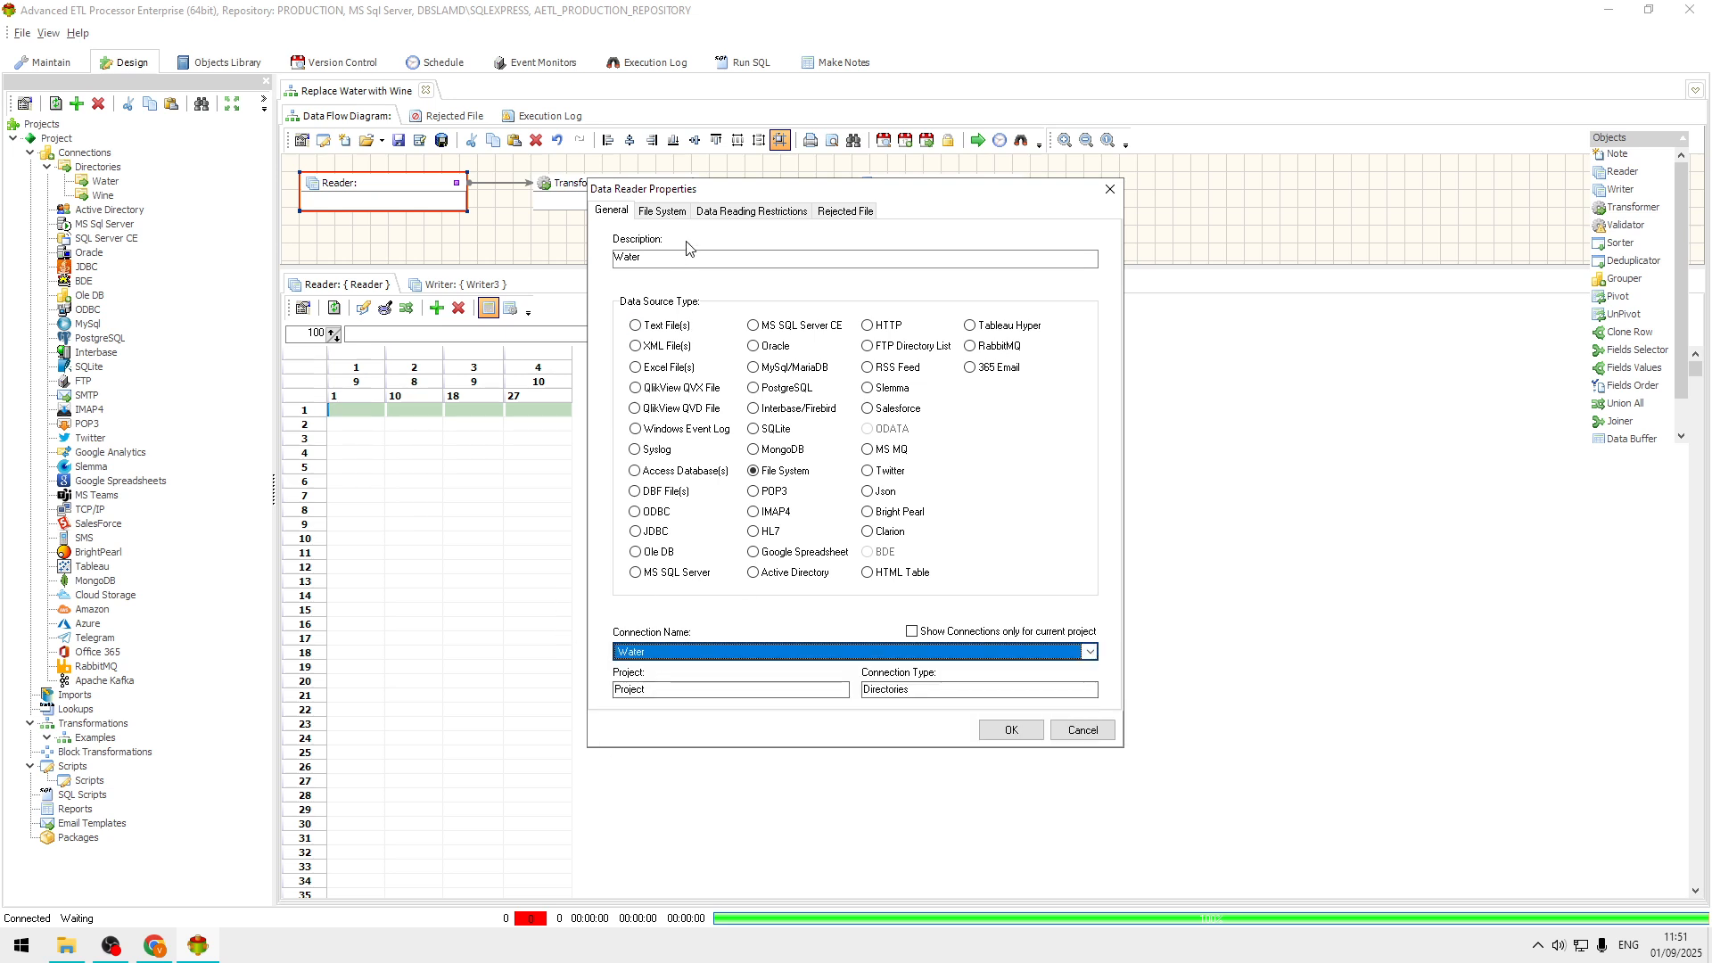
# Enable Read File Content for the Reader, apply its properties, and widen the File Name column in the source data preview.
pyautogui.click(678, 213)
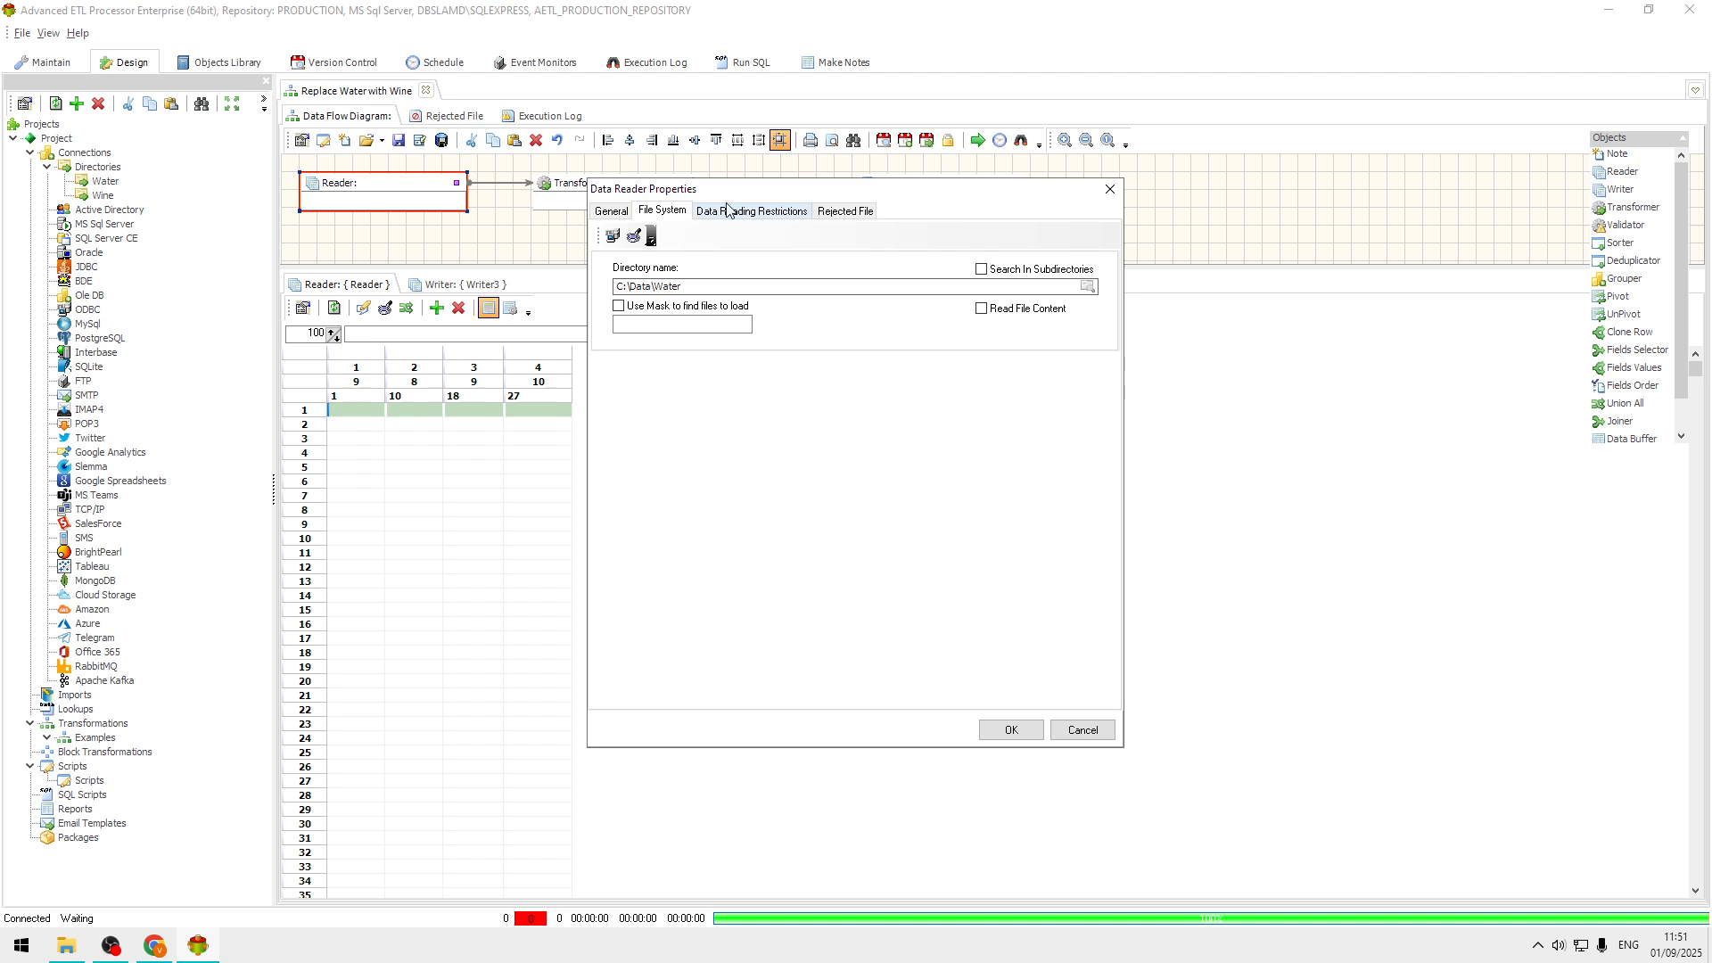
pyautogui.click(1027, 309)
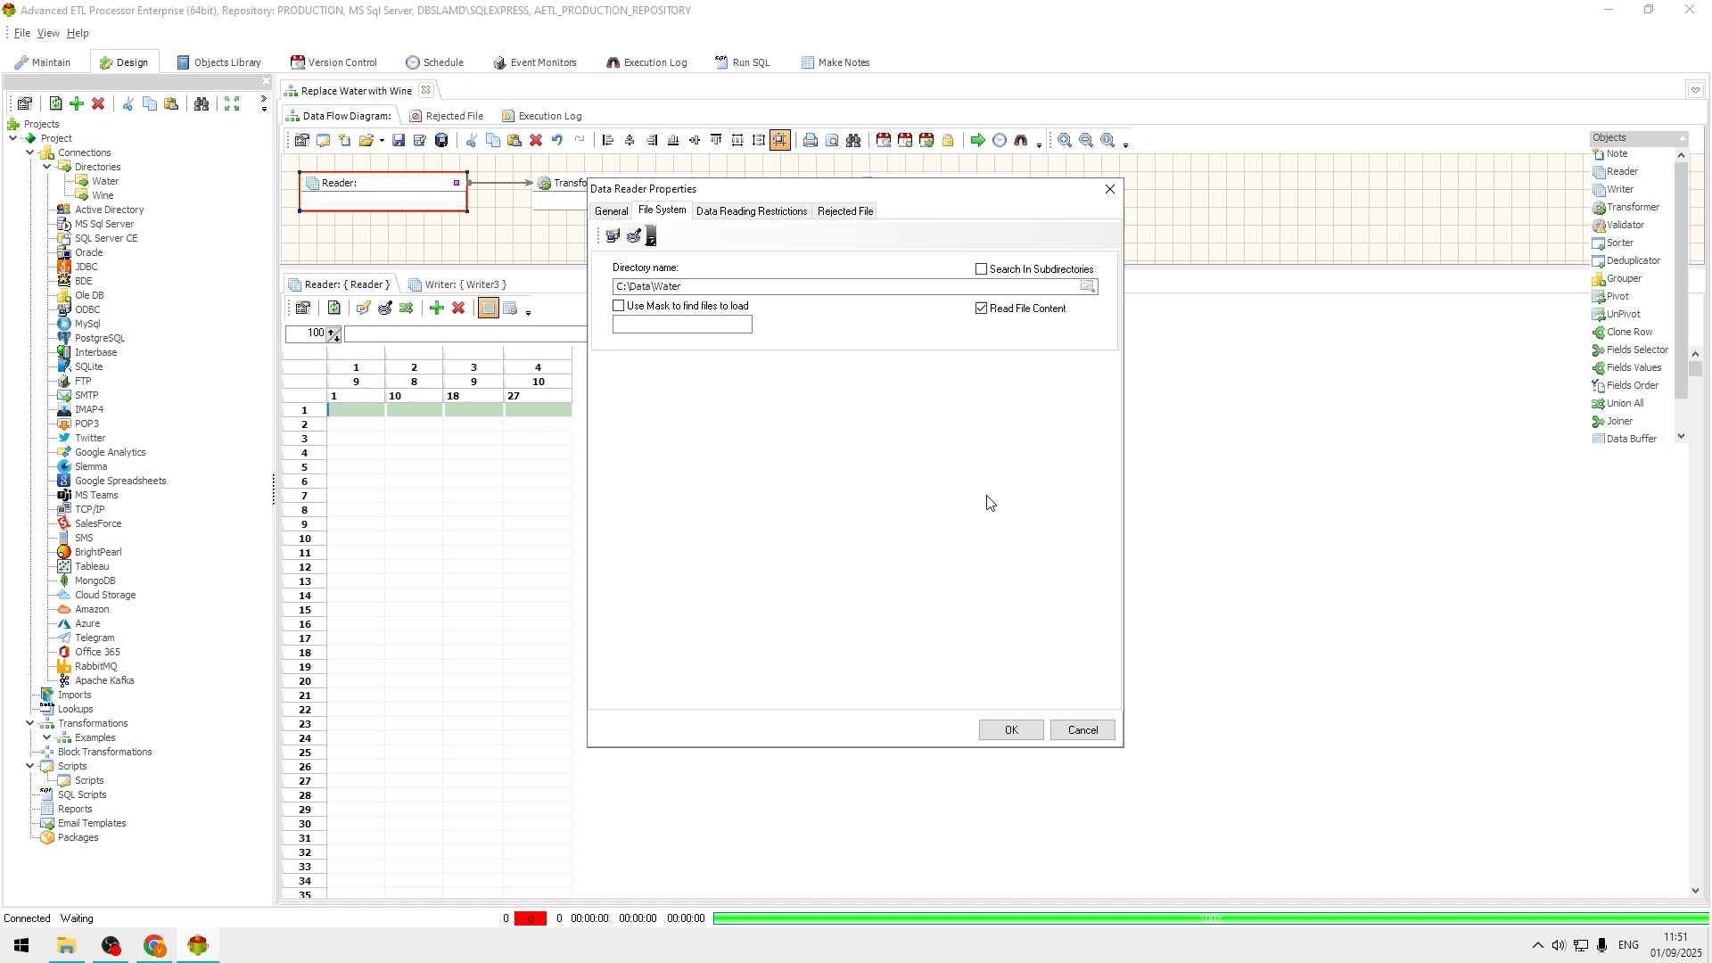
pyautogui.click(1013, 730)
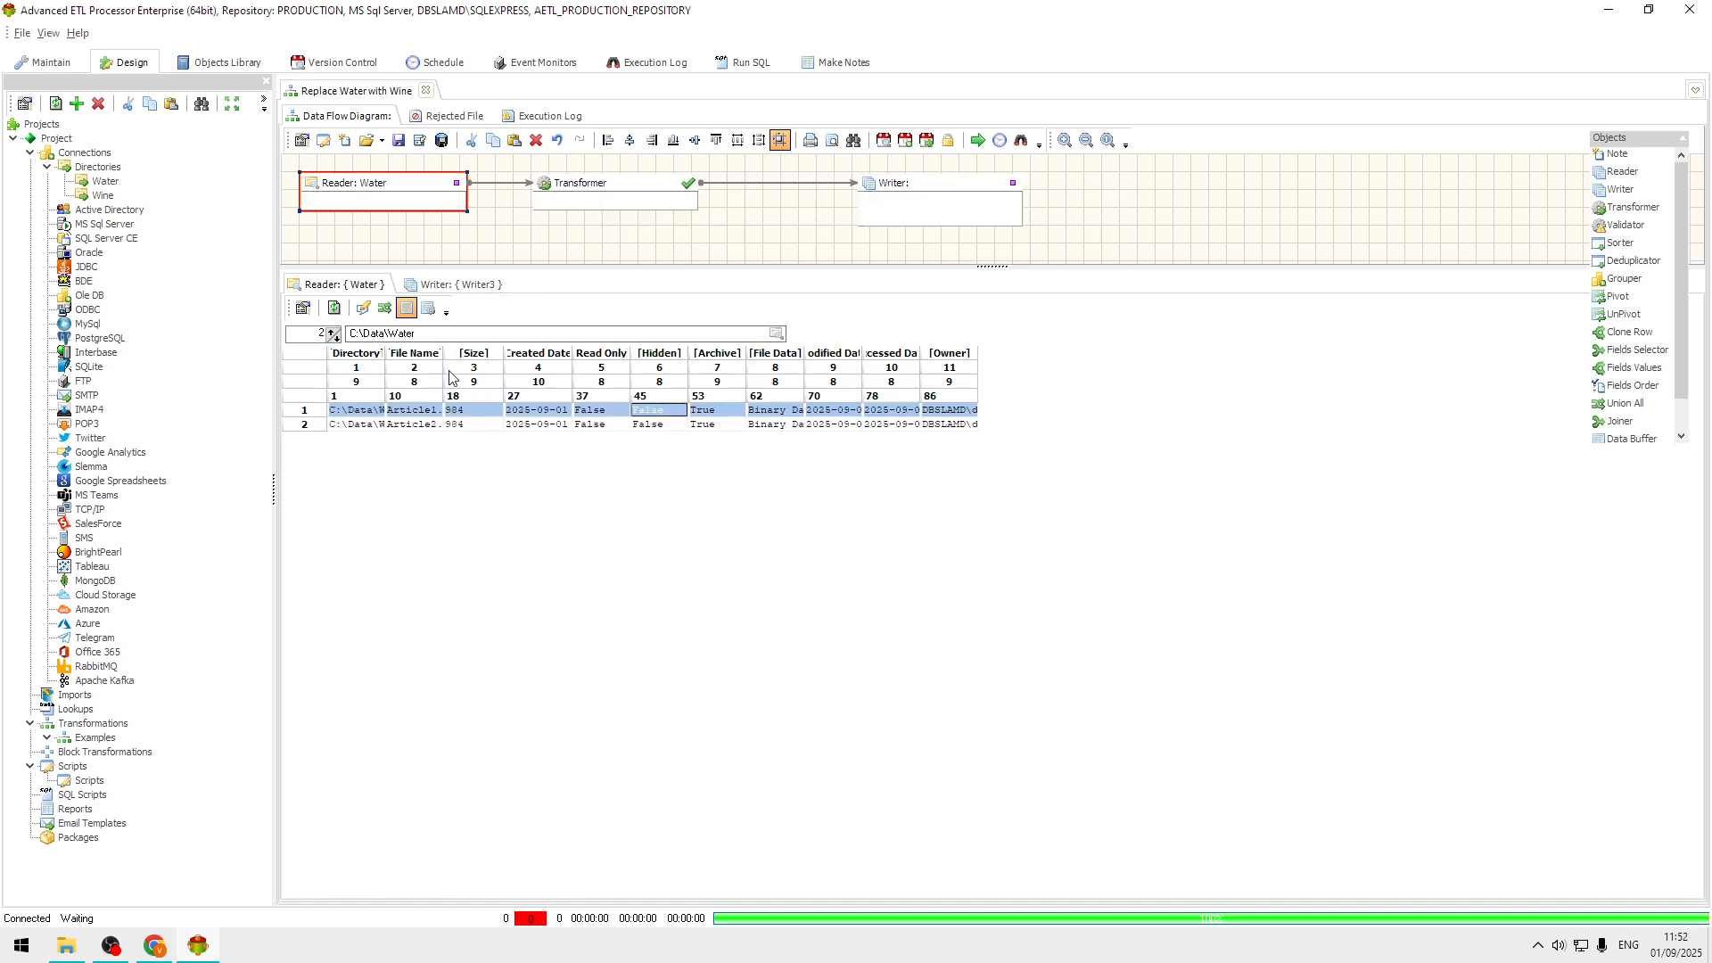
pyautogui.moveTo(444, 375); pyautogui.dragTo(513, 370)
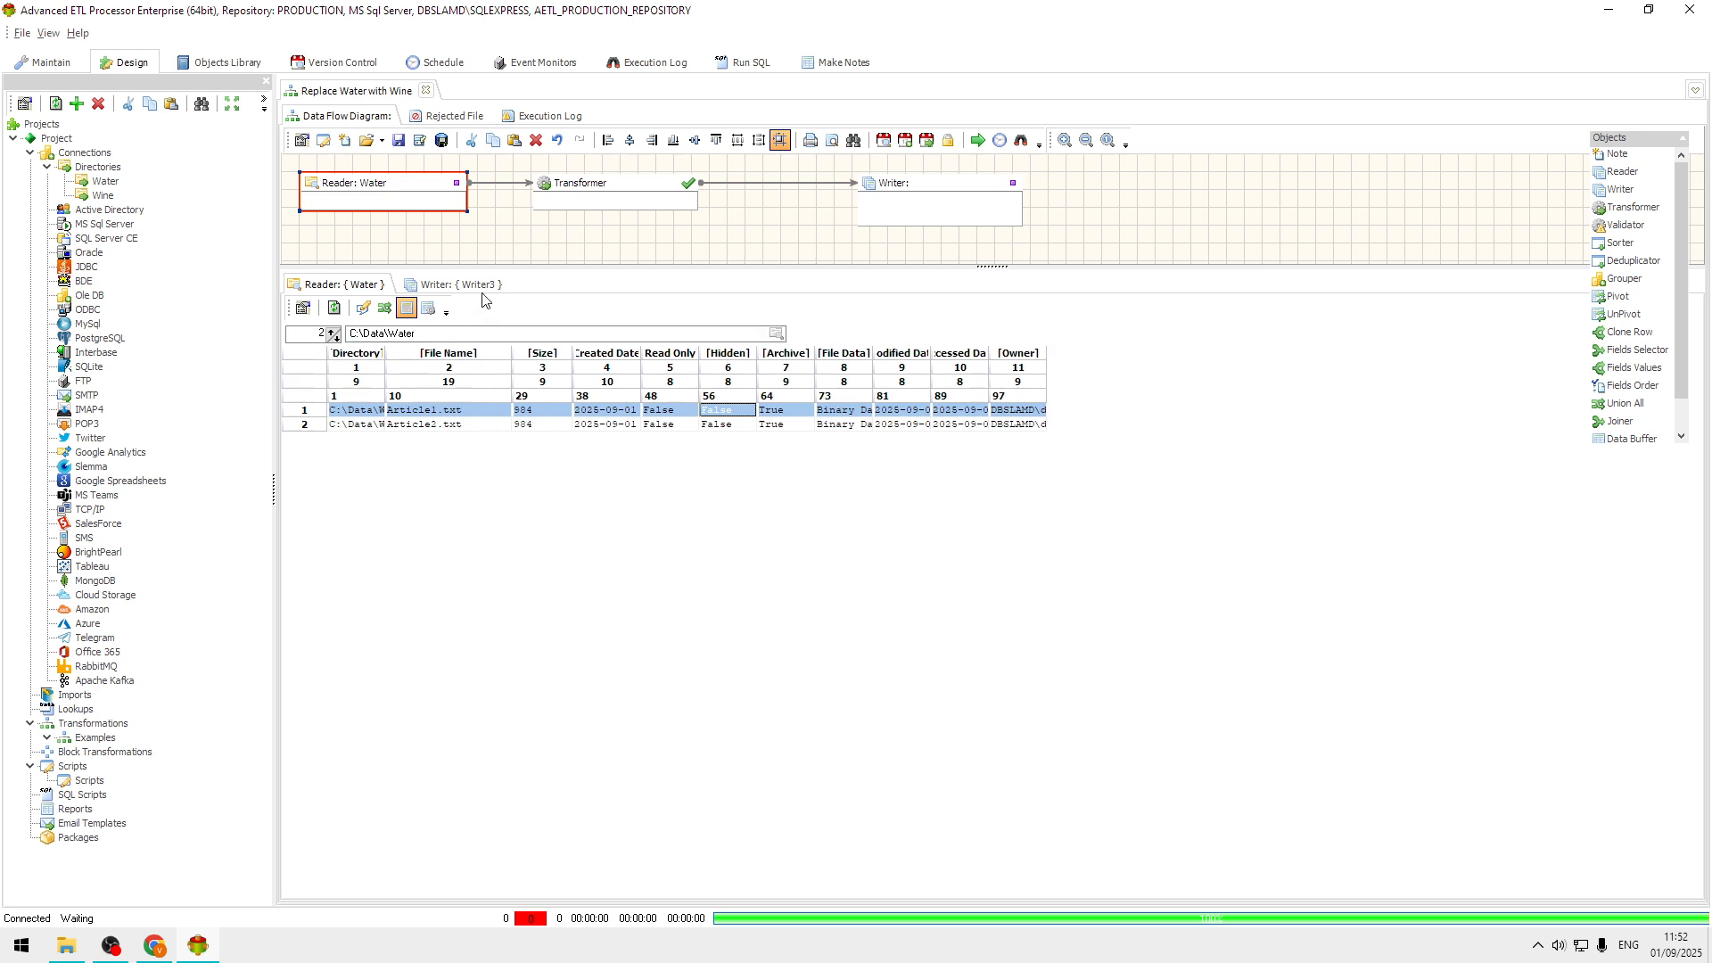
# Configure the Writer with the File System target type, the Wine connection and the description Wine, and apply its properties.
pyautogui.click(480, 284)
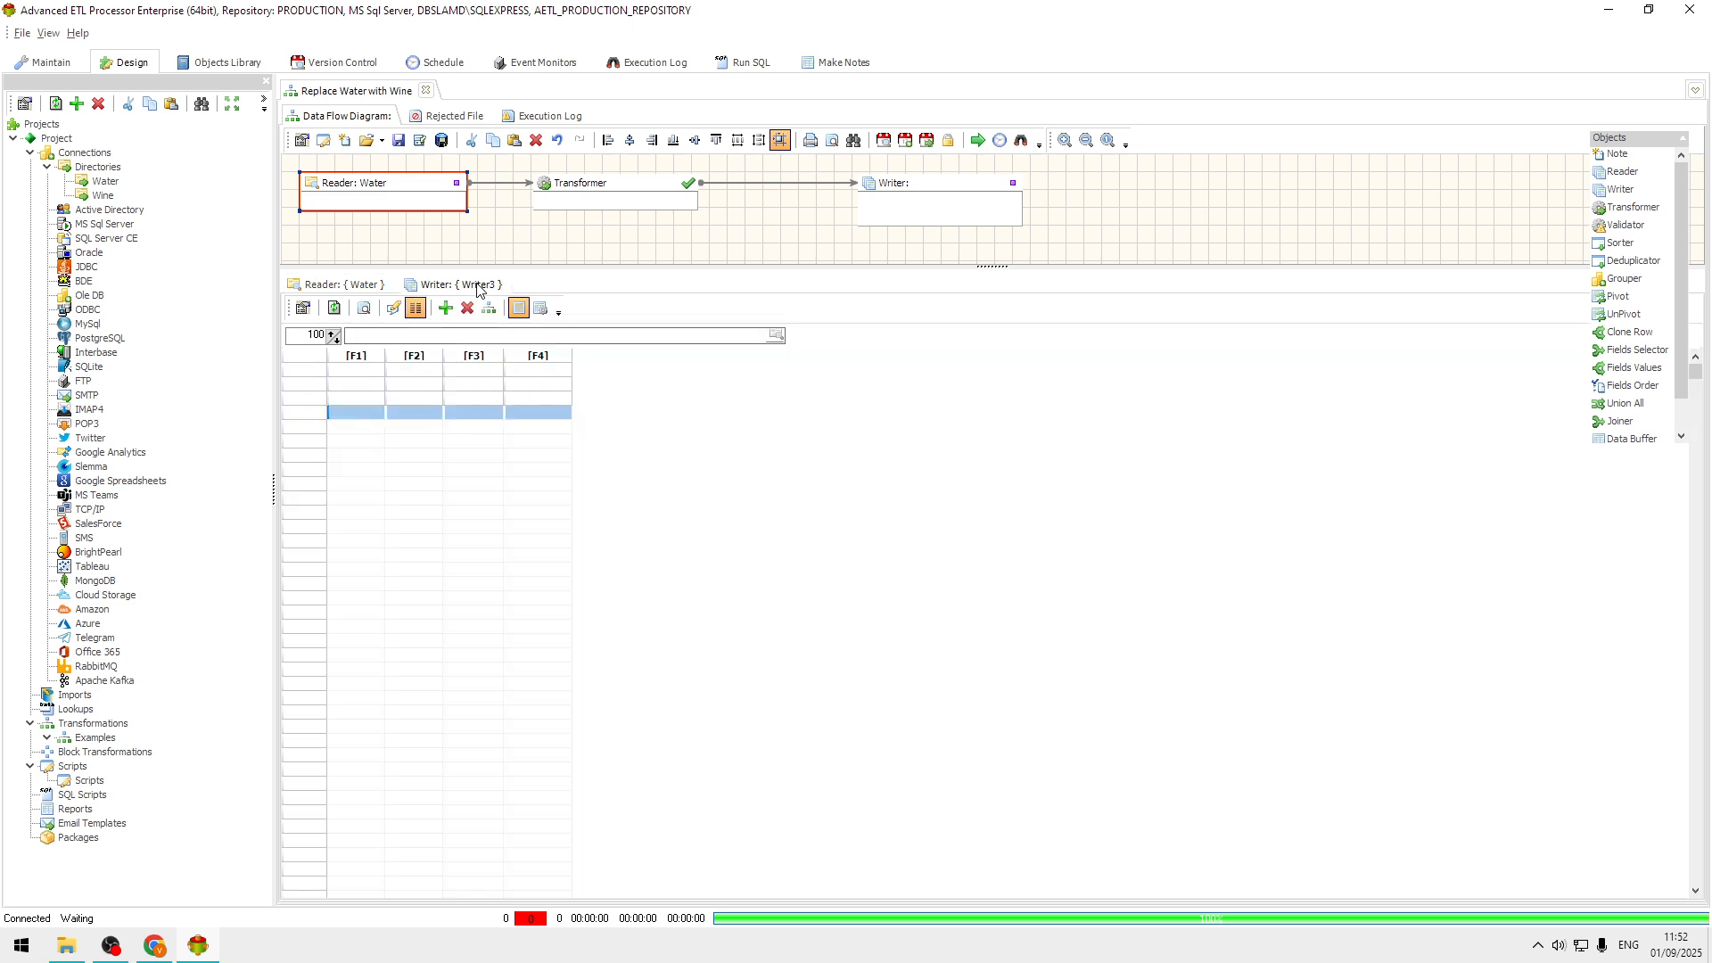
pyautogui.click(960, 188)
pyautogui.doubleClick(960, 188)
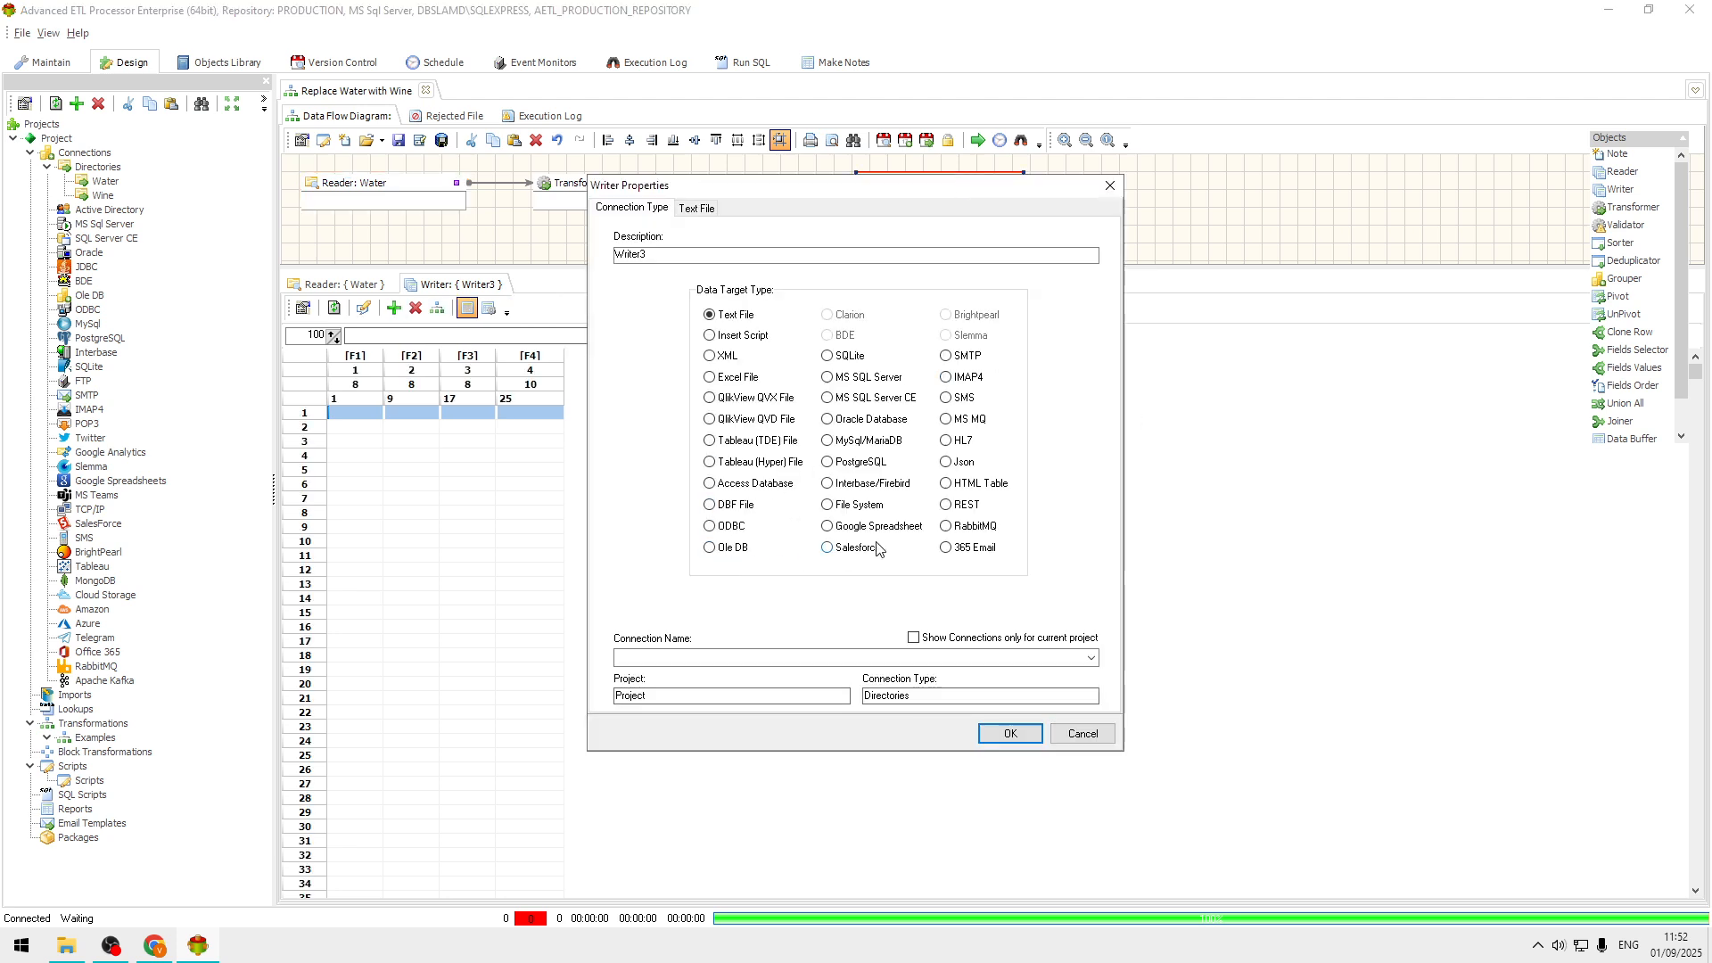
pyautogui.click(864, 504)
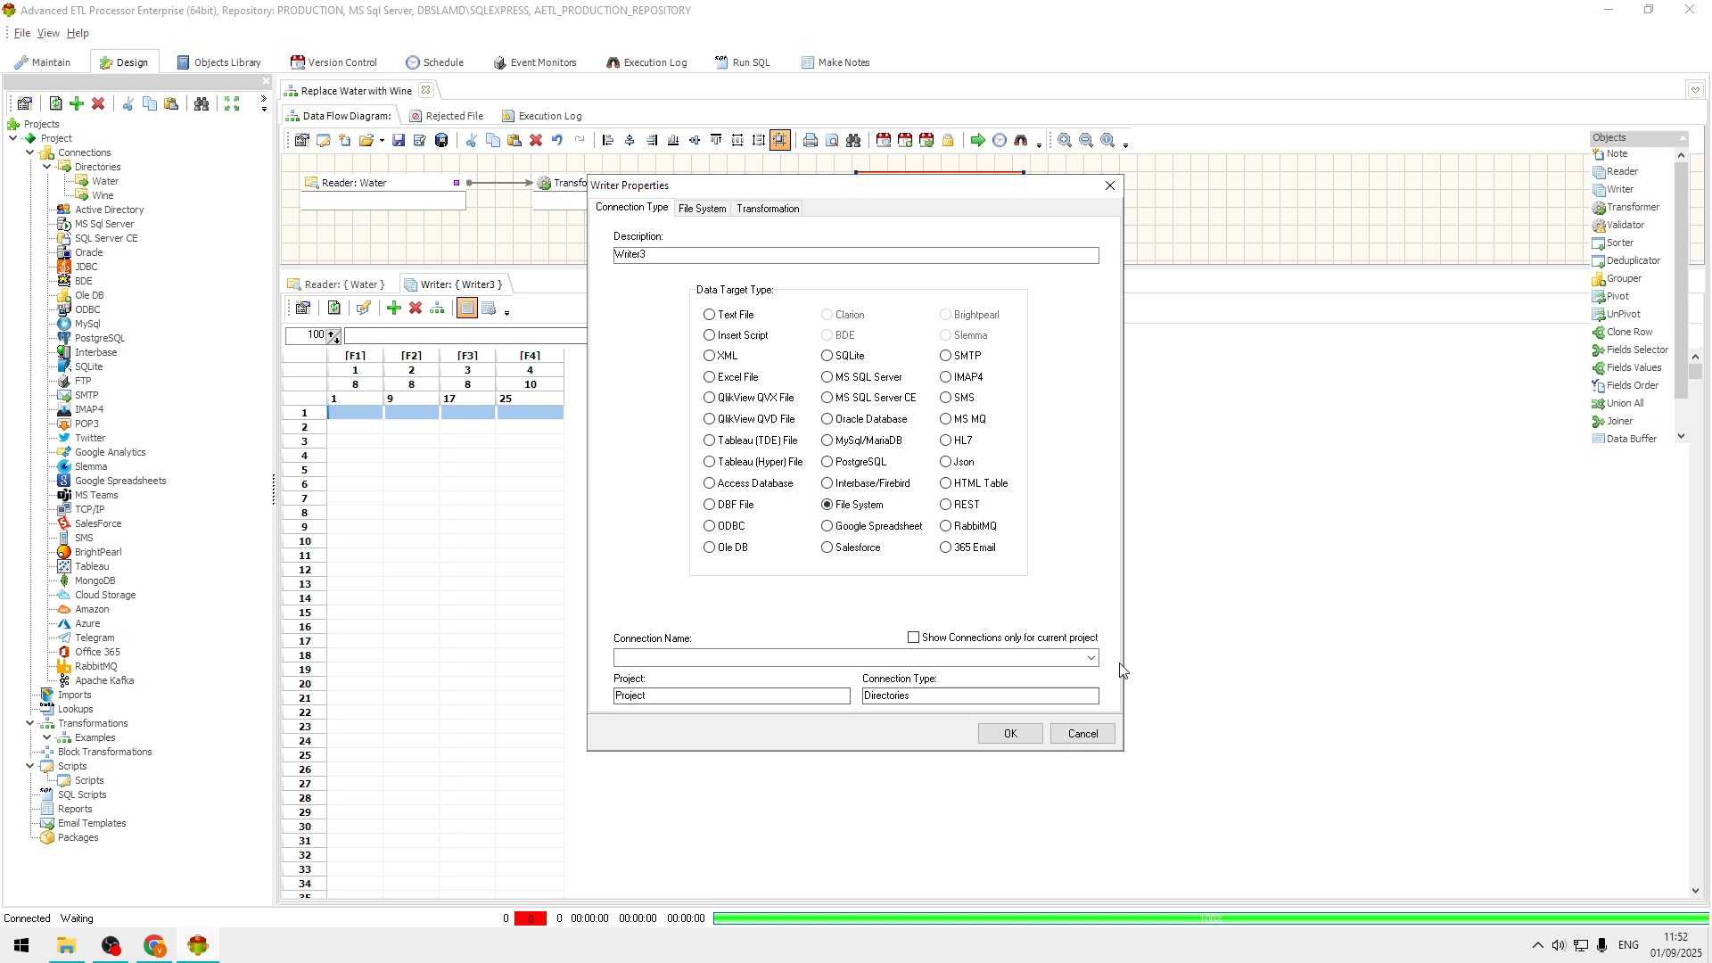
pyautogui.click(1090, 660)
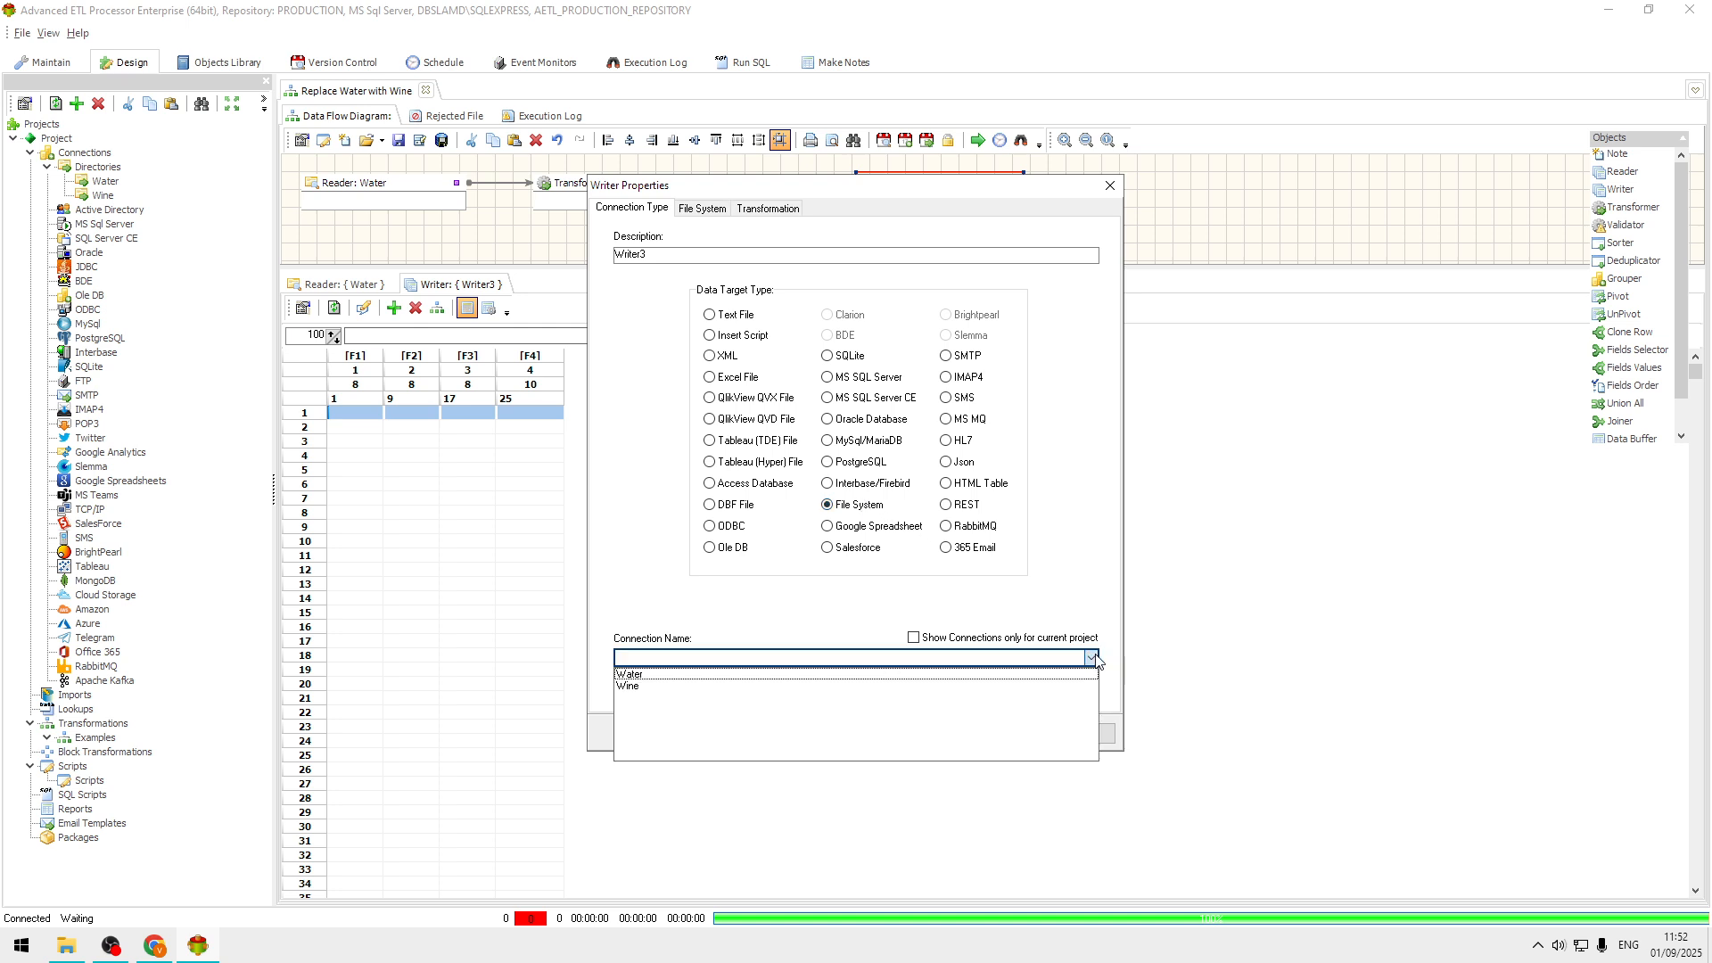
pyautogui.click(644, 686)
pyautogui.moveTo(721, 260); pyautogui.dragTo(478, 243)
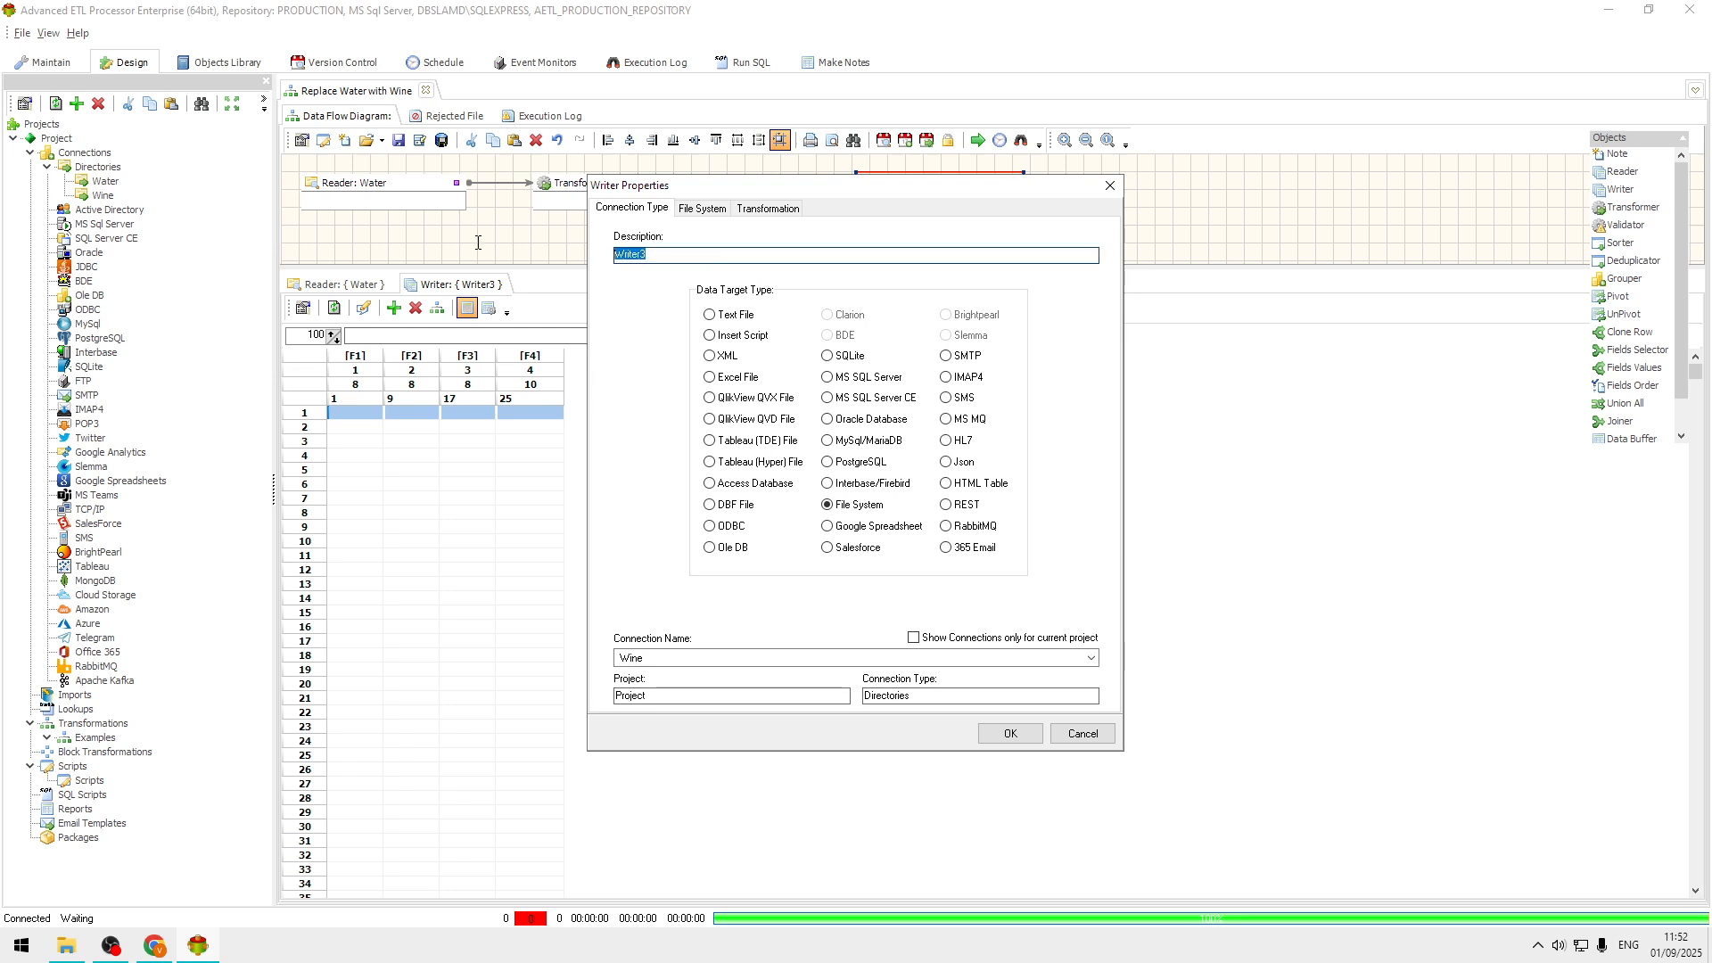
pyautogui.write('Wine')
pyautogui.click(1010, 733)
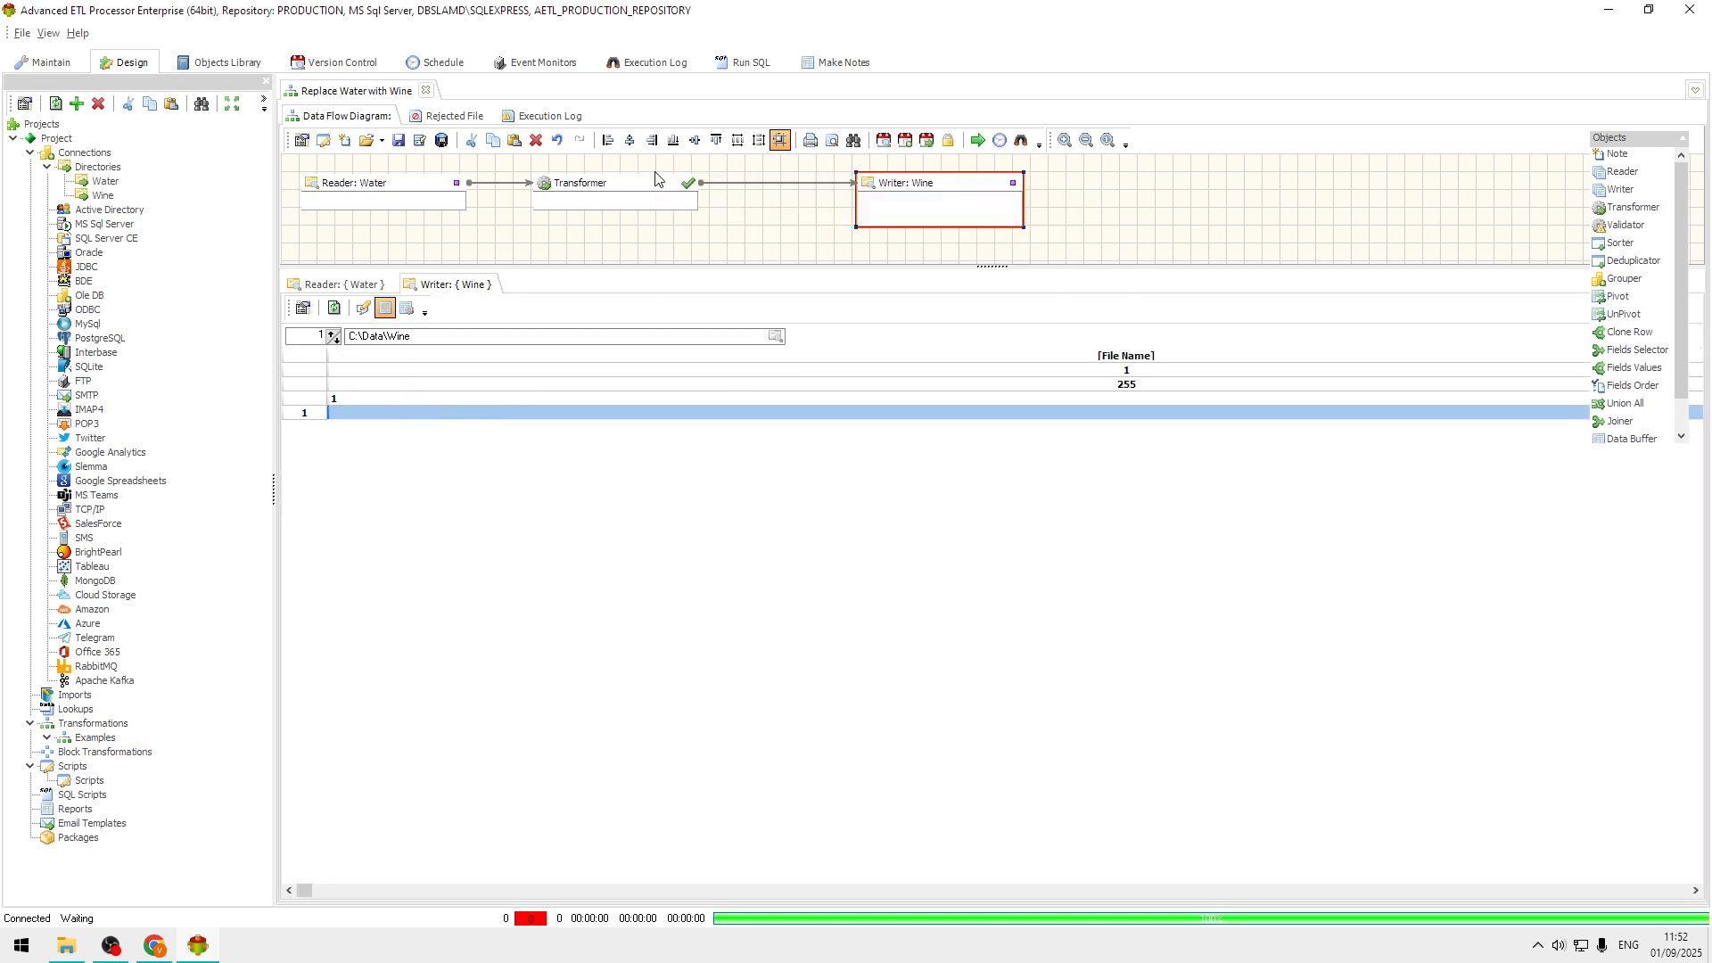
# Open the Transformer for editing and map the source File Name field to the target File Name field.
pyautogui.click(346, 284)
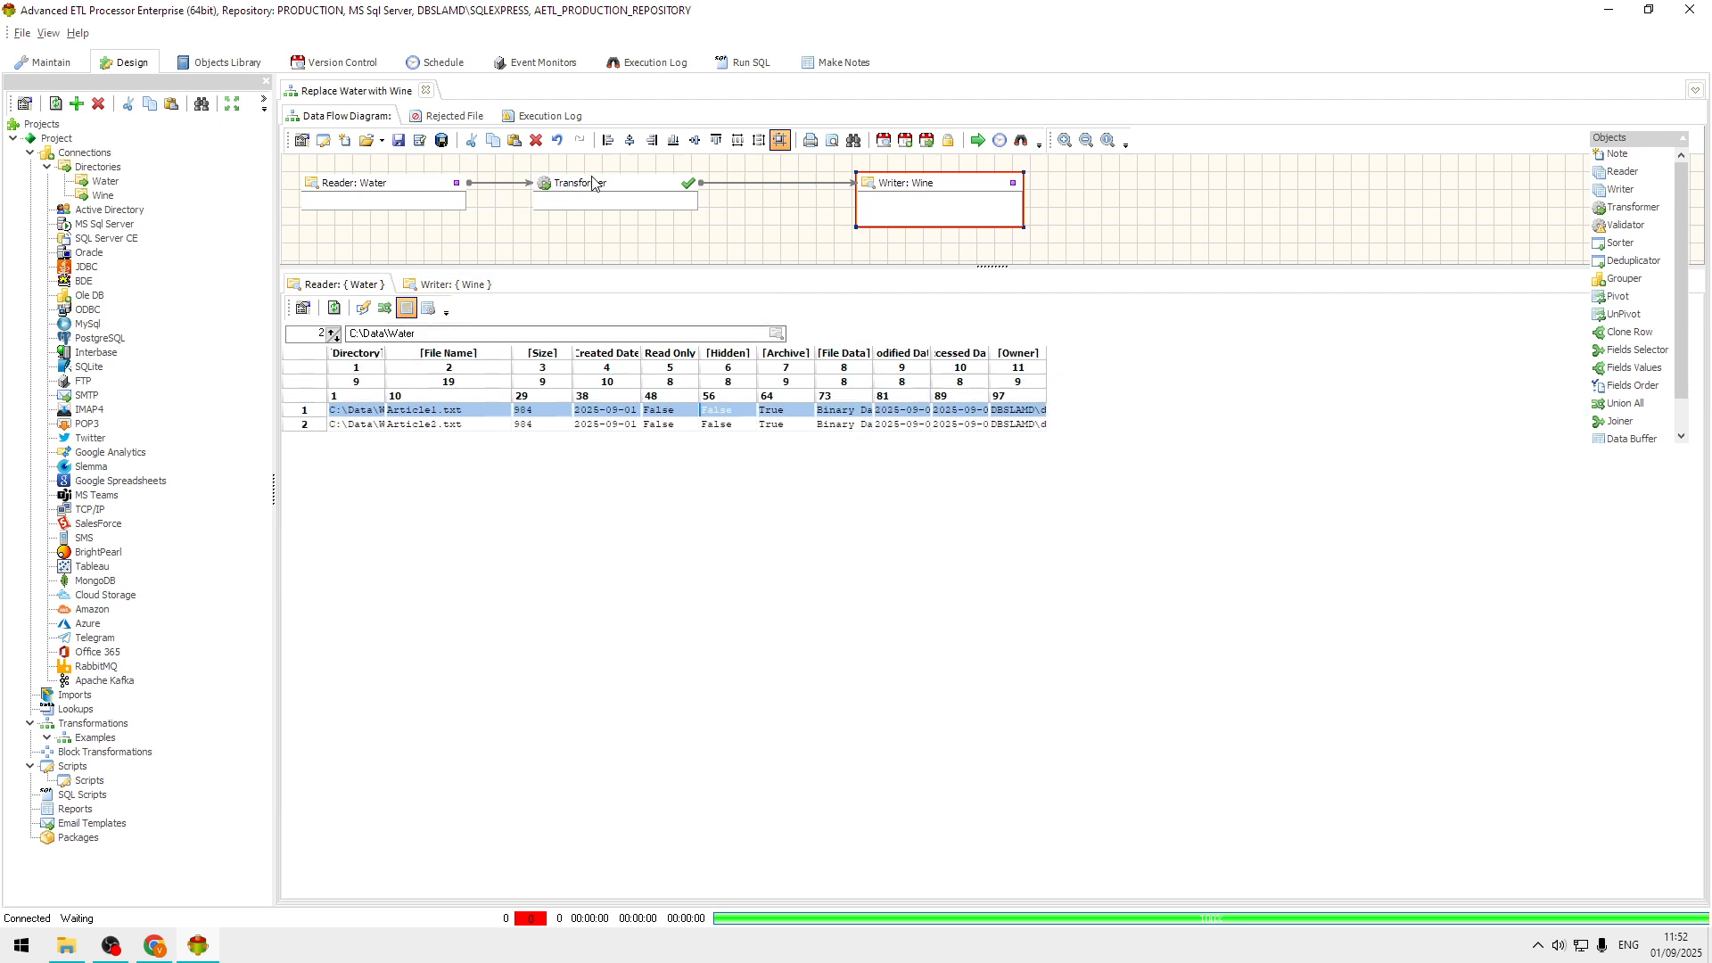
pyautogui.doubleClick(629, 188)
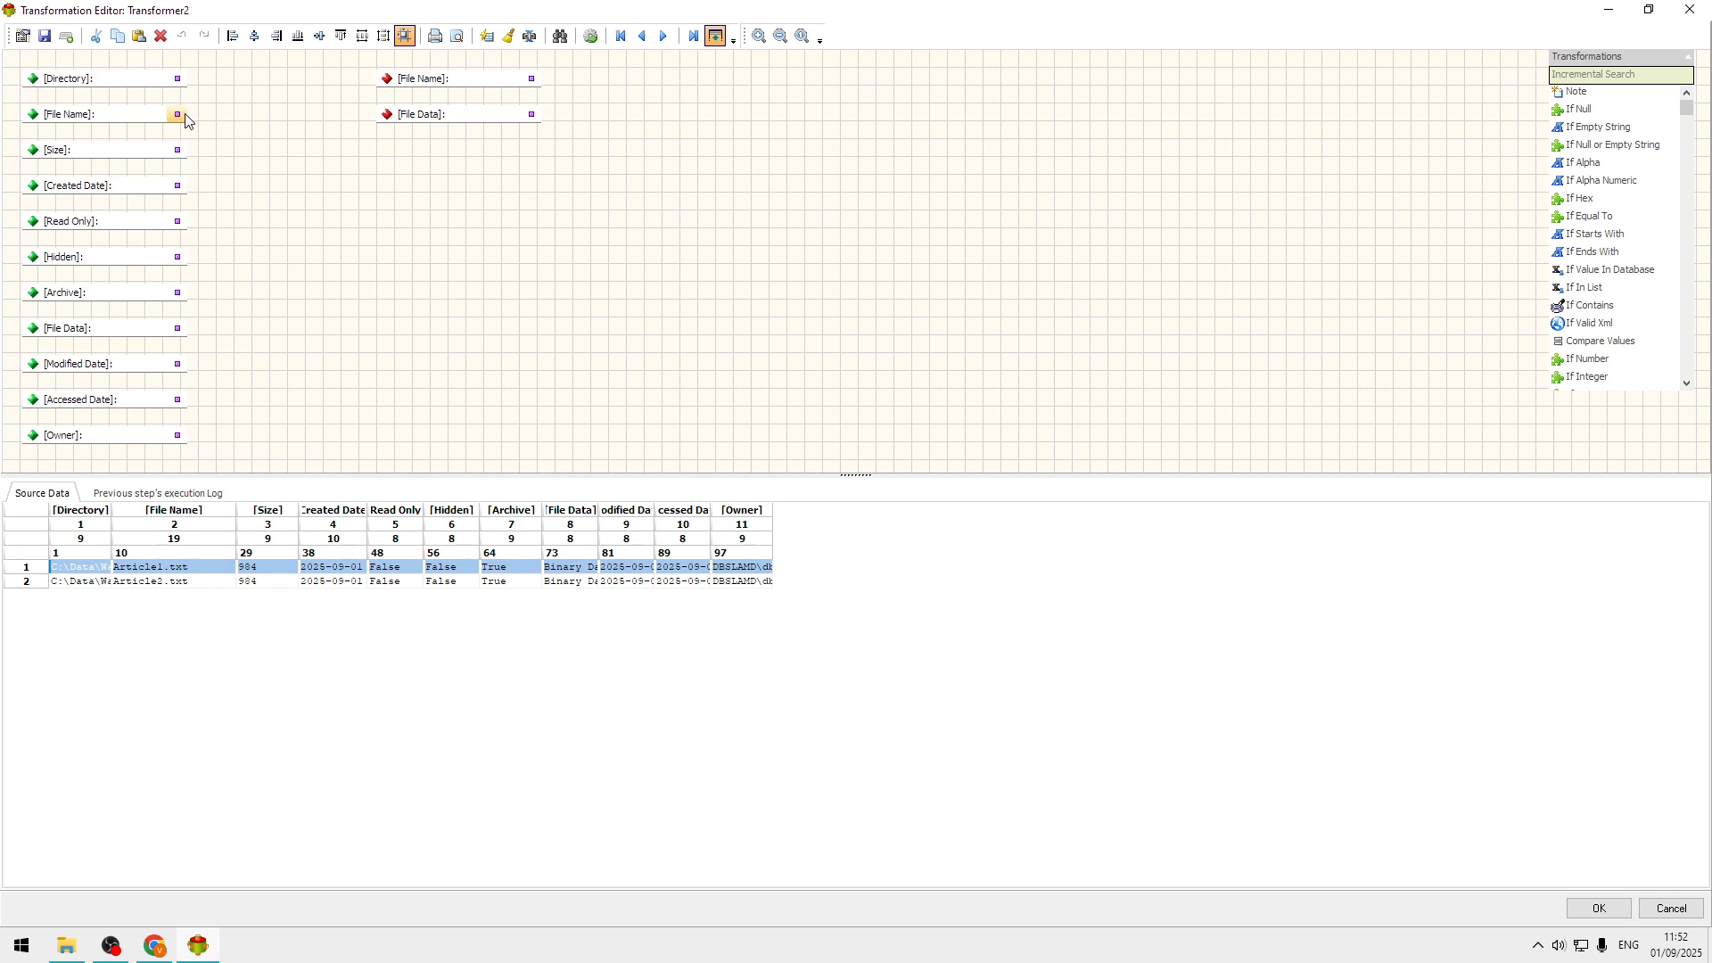
pyautogui.moveTo(178, 115); pyautogui.dragTo(384, 83)
# Add a Replace transformation to the Transformer and connect the source File Data field to it.
pyautogui.moveTo(486, 116); pyautogui.dragTo(513, 211)
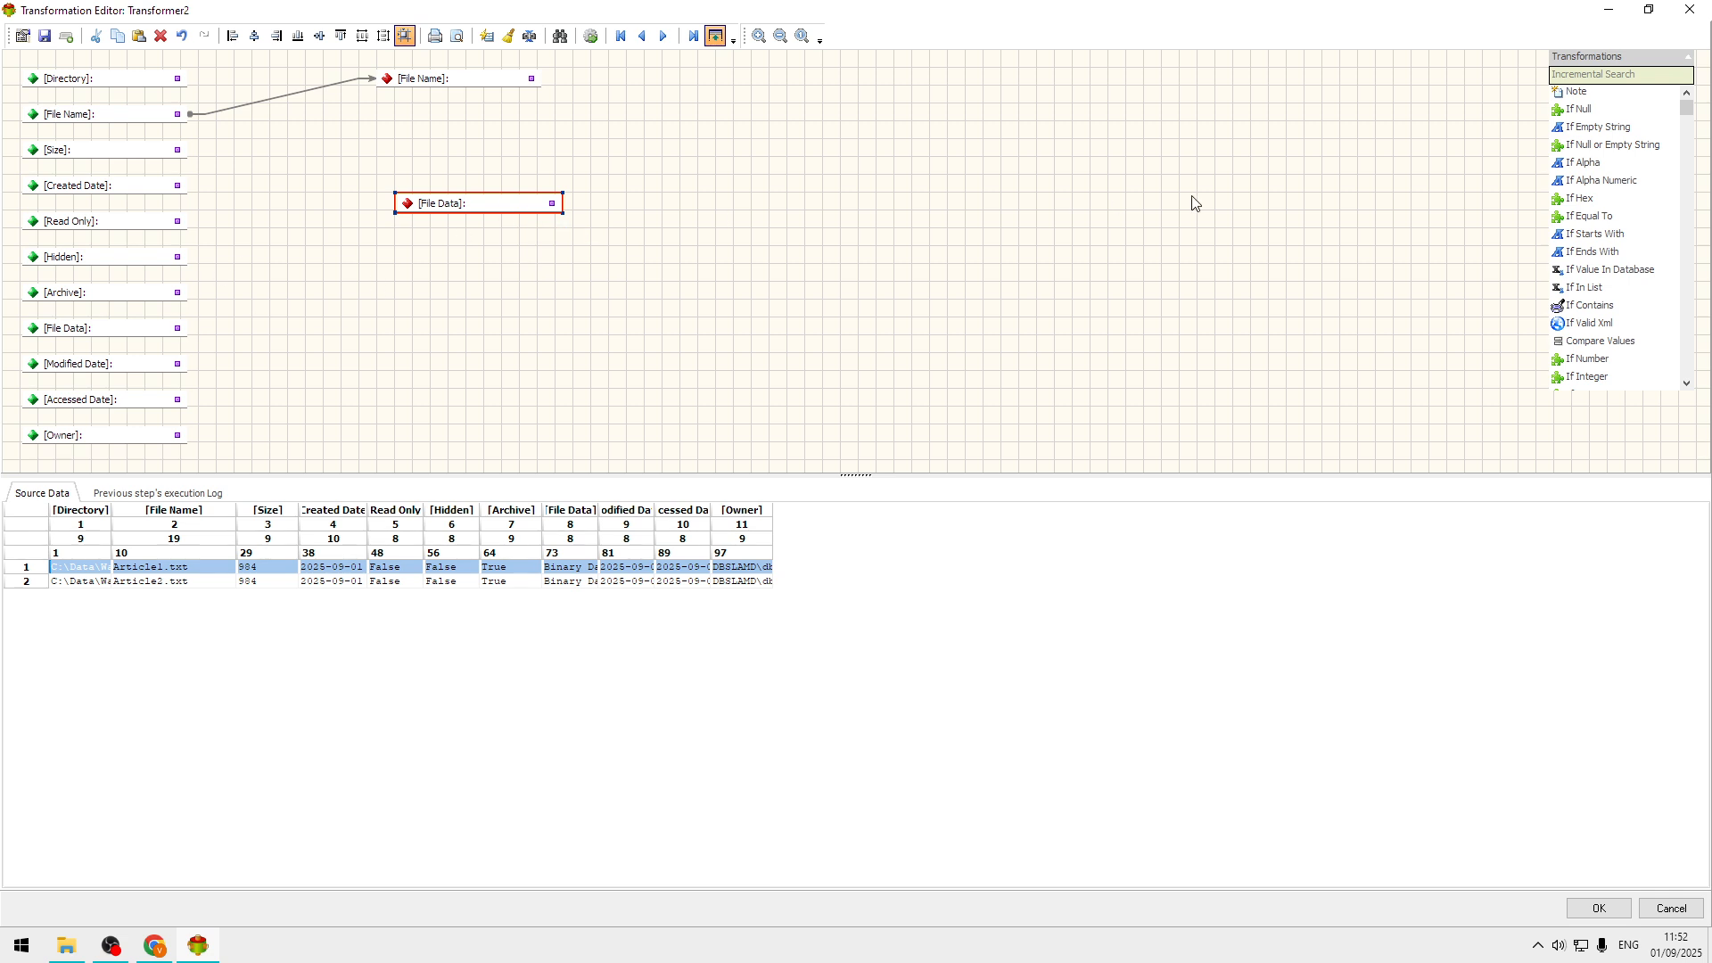
pyautogui.click(1651, 72)
pyautogui.write('repla')
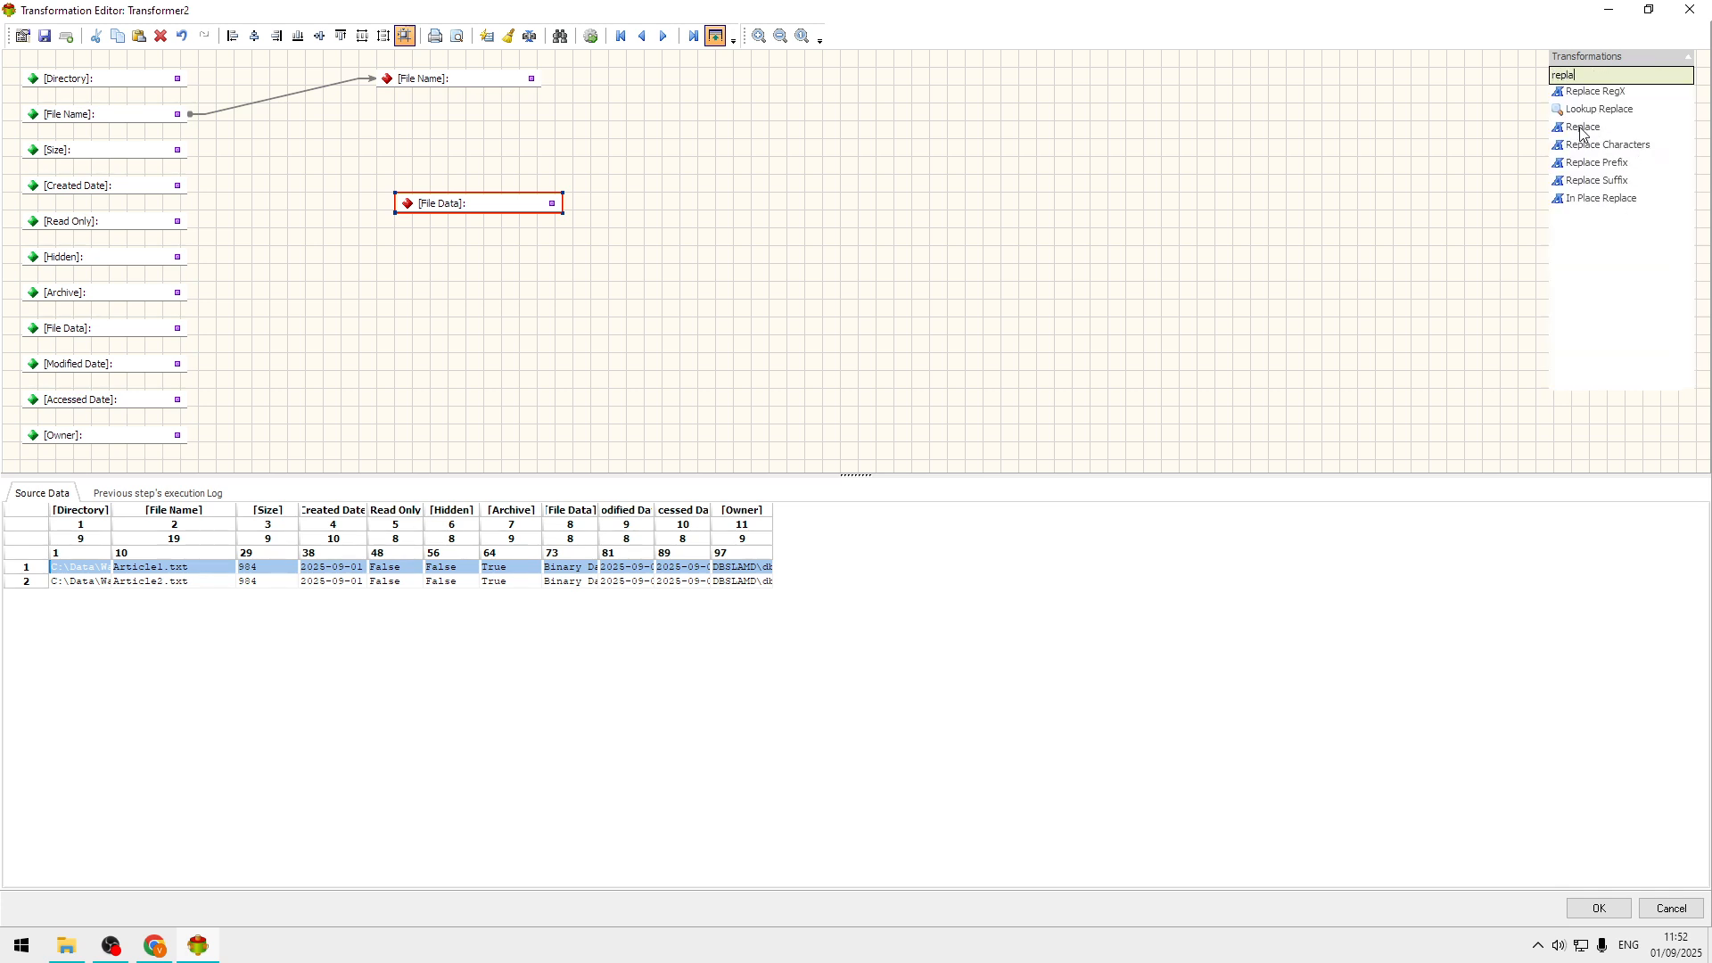
pyautogui.moveTo(1584, 131); pyautogui.dragTo(1079, 217)
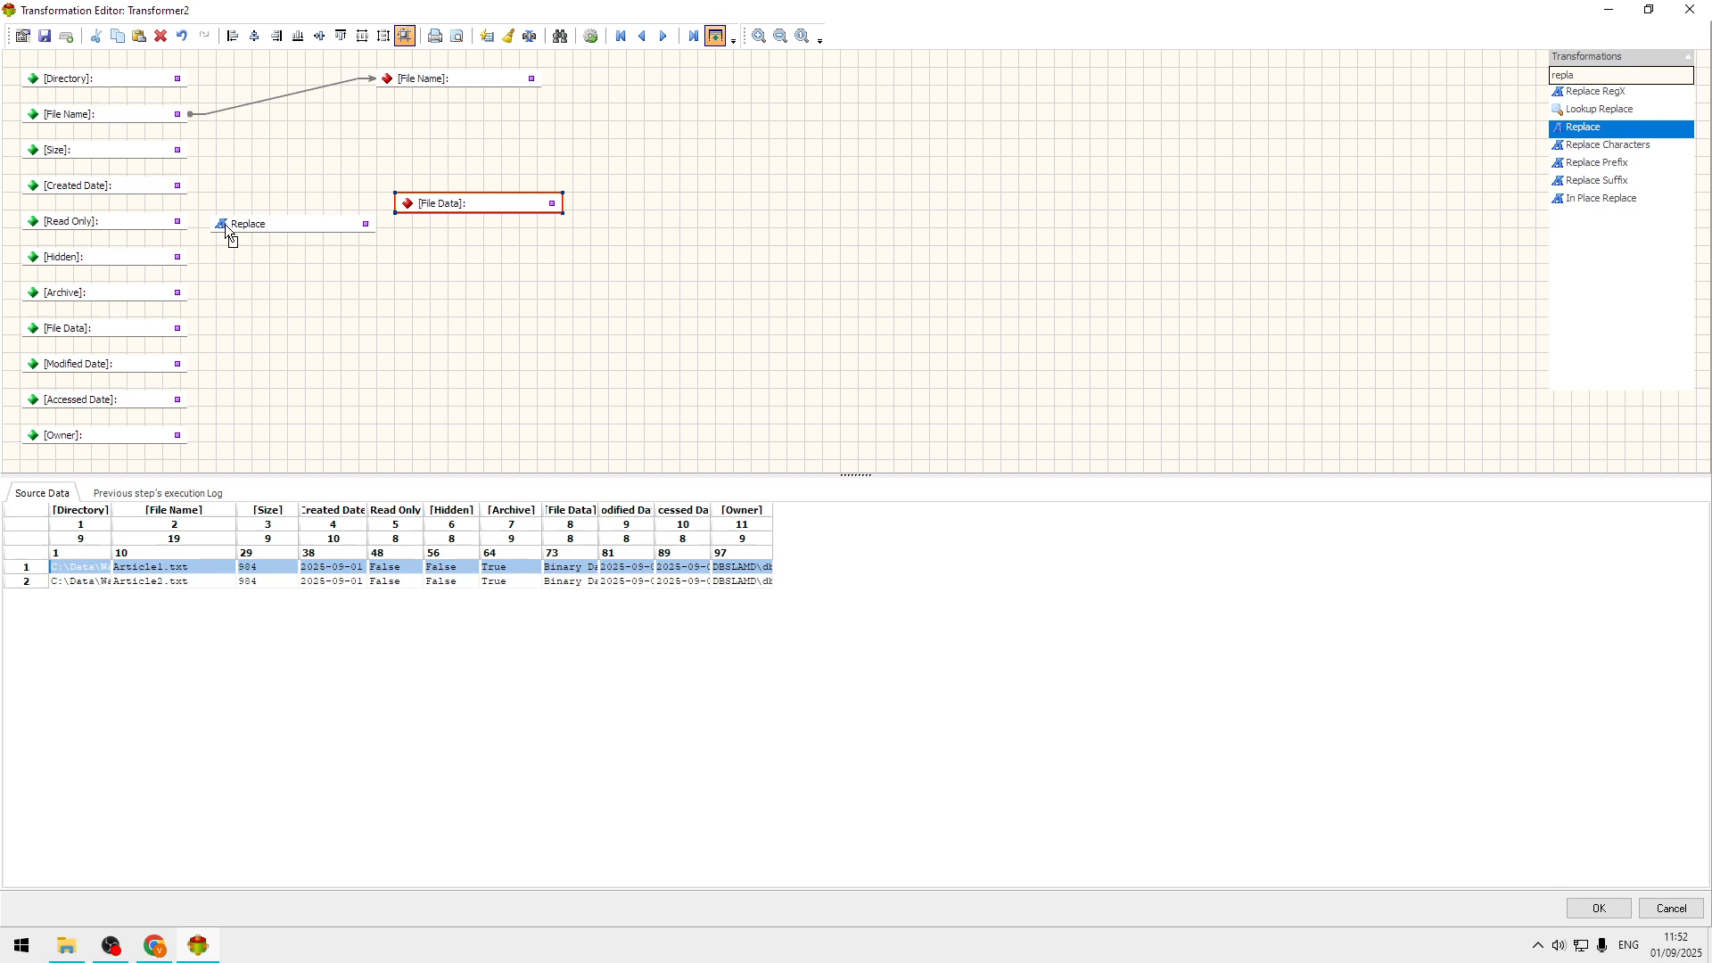
pyautogui.moveTo(251, 229); pyautogui.dragTo(292, 333)
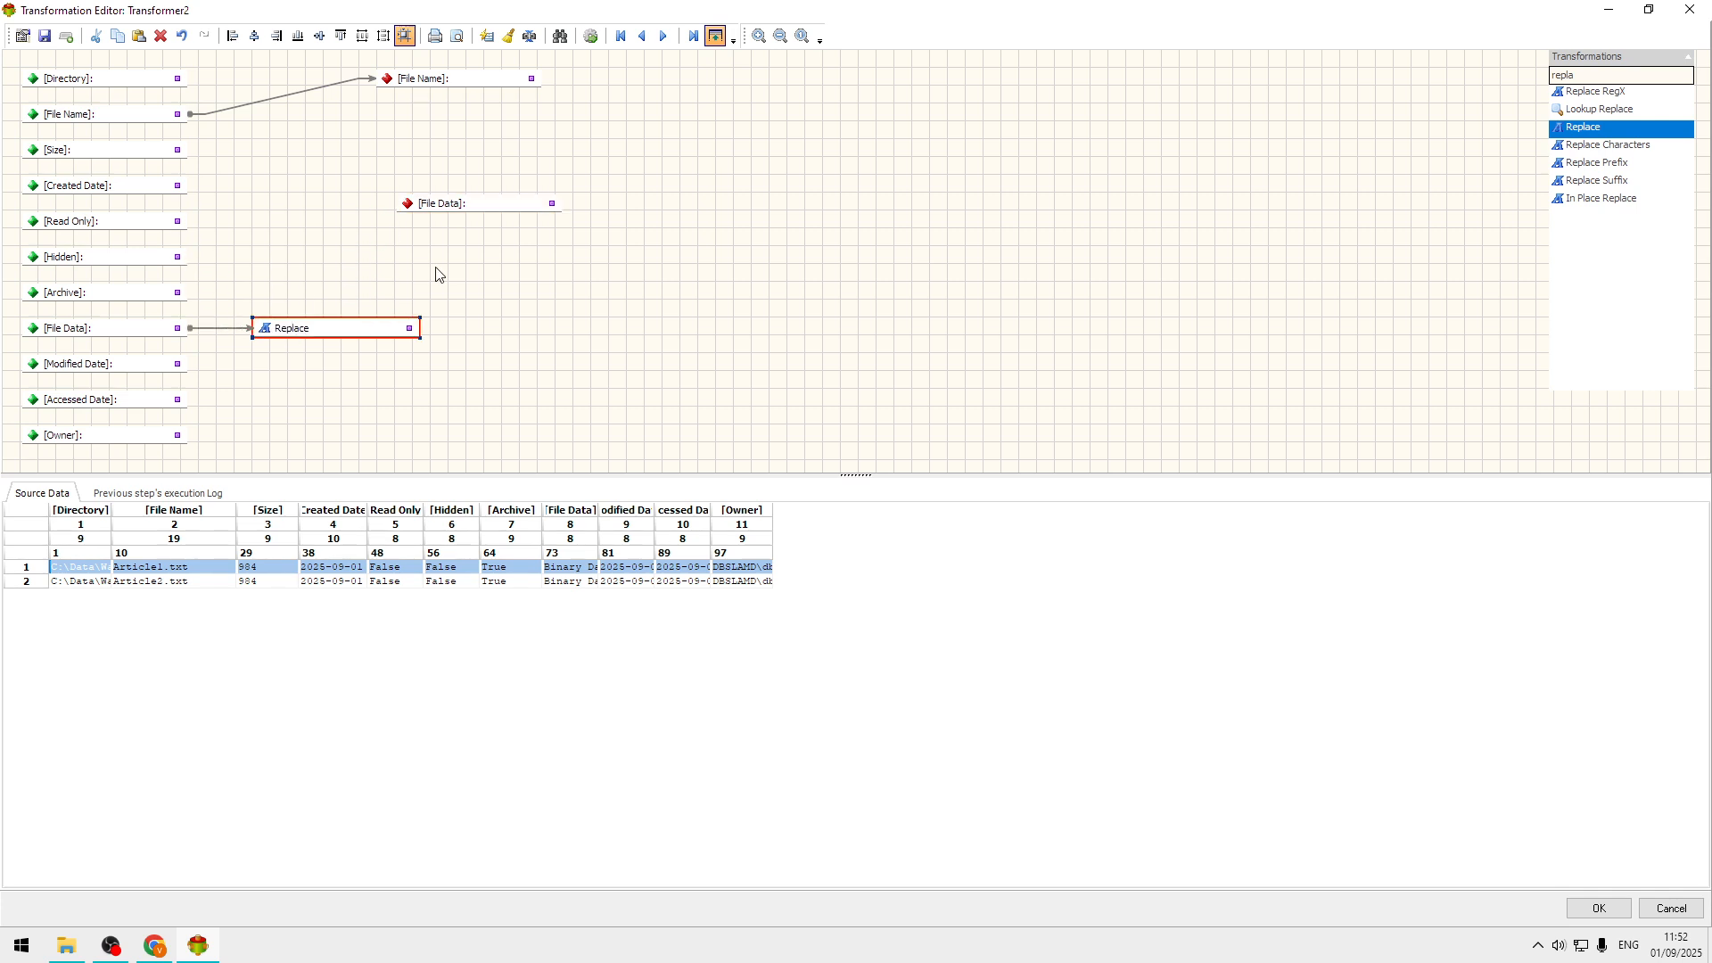
# Connect the Replace output to the target File Data field and align that field beside it.
pyautogui.moveTo(477, 206); pyautogui.dragTo(546, 354)
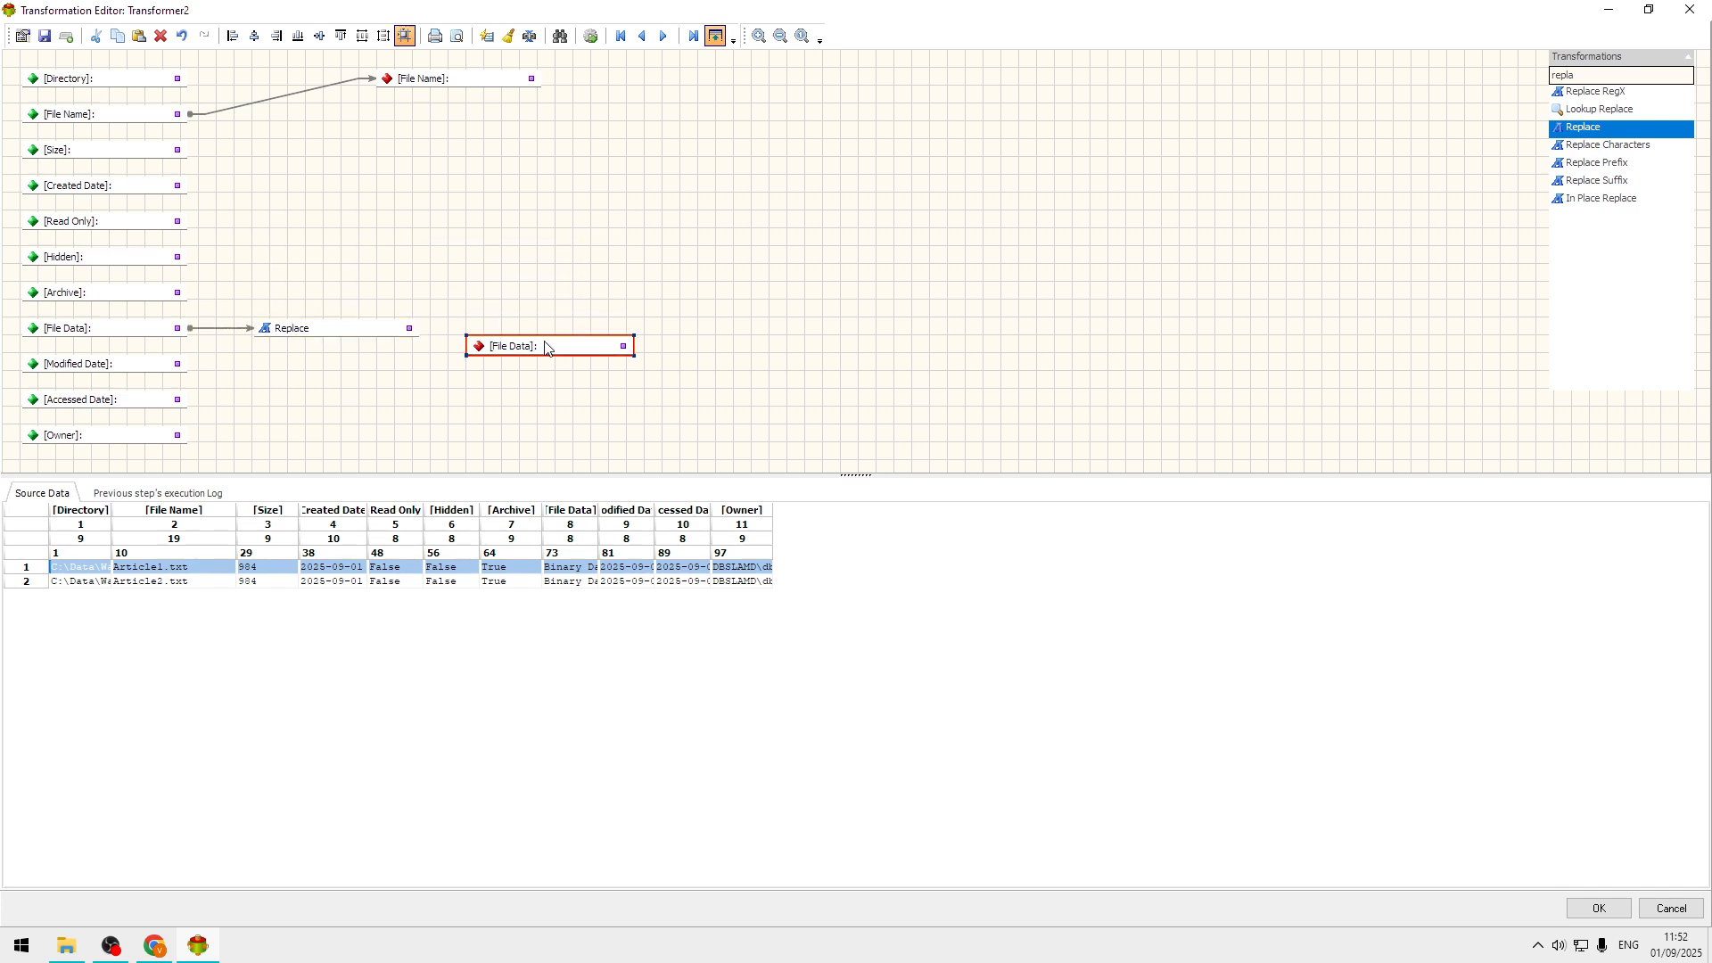
pyautogui.moveTo(399, 323)
pyautogui.mouseDown()
pyautogui.moveTo(464, 332)
pyautogui.moveTo(410, 330)
pyautogui.mouseUp()
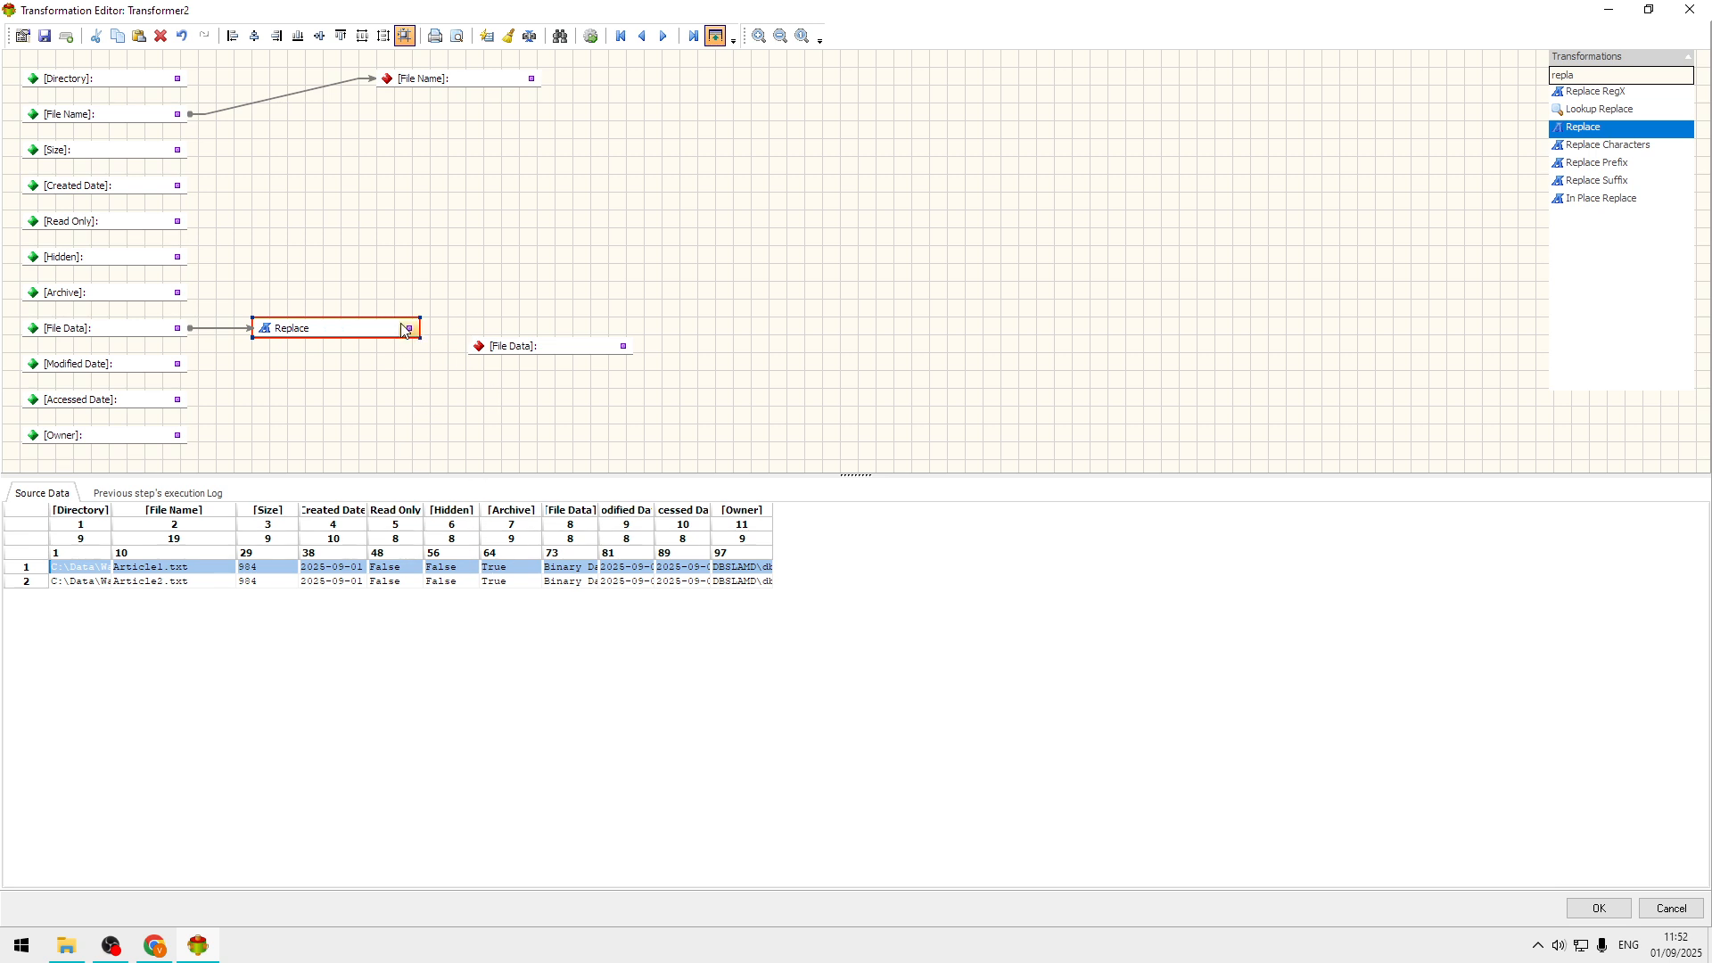
pyautogui.moveTo(410, 331); pyautogui.dragTo(547, 331)
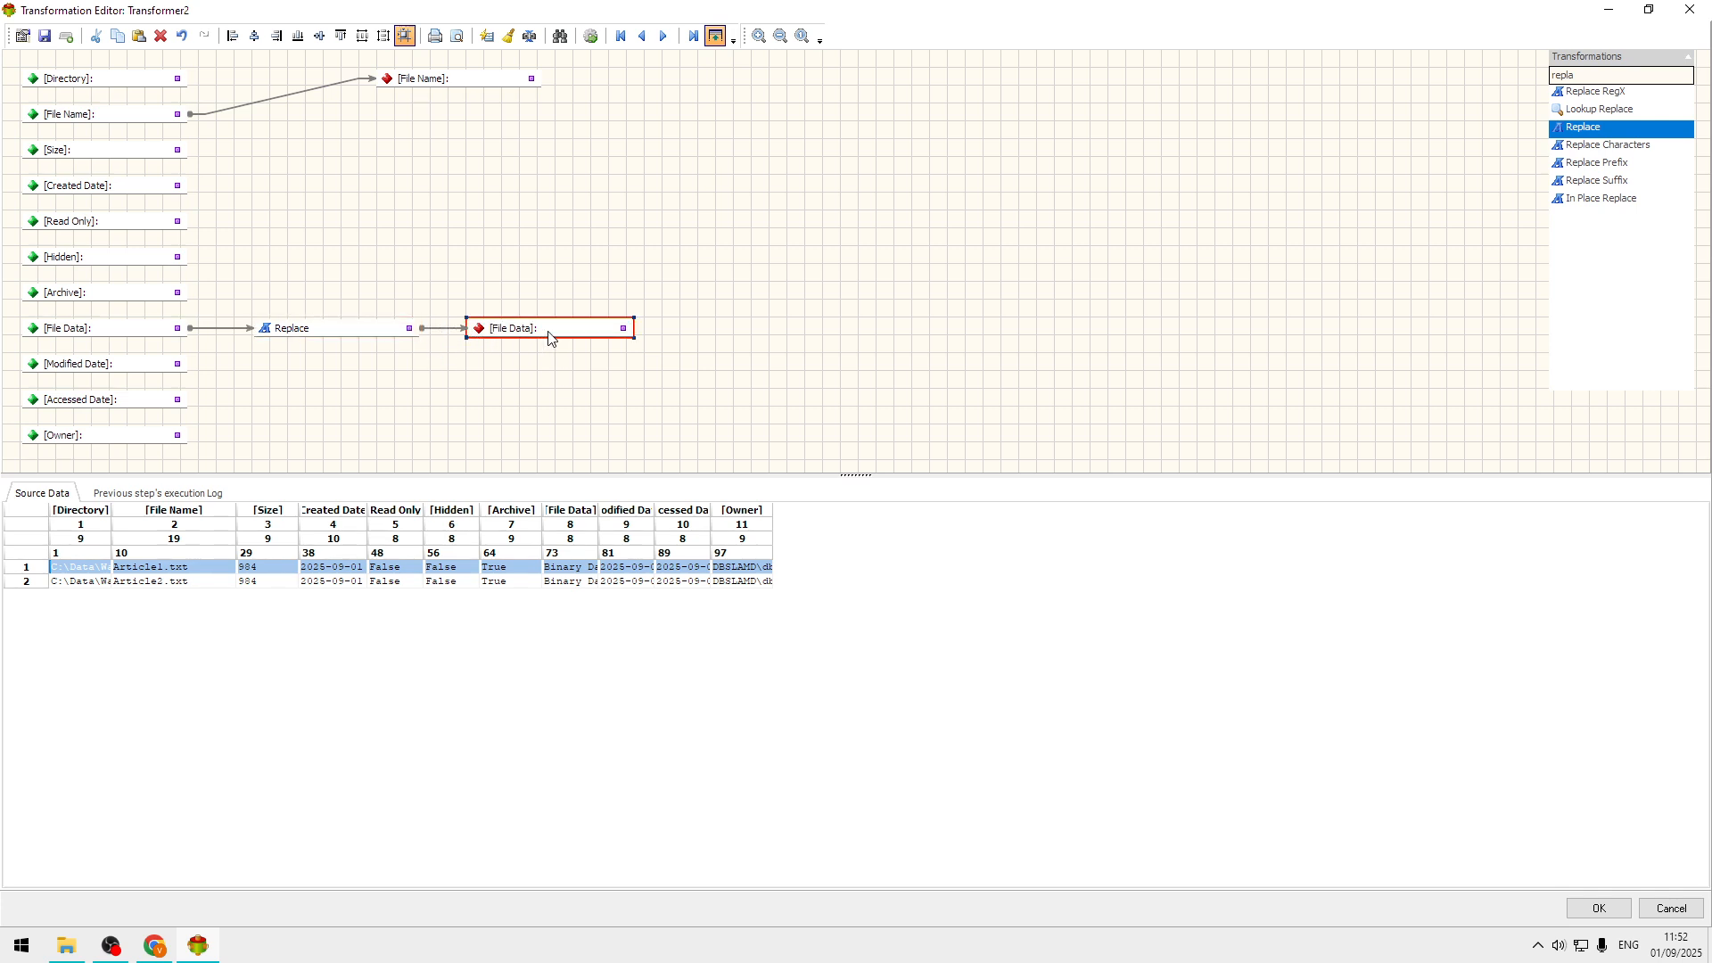
# Set the Replace transformation to search for Water and replace it with Wine.
pyautogui.doubleClick(339, 330)
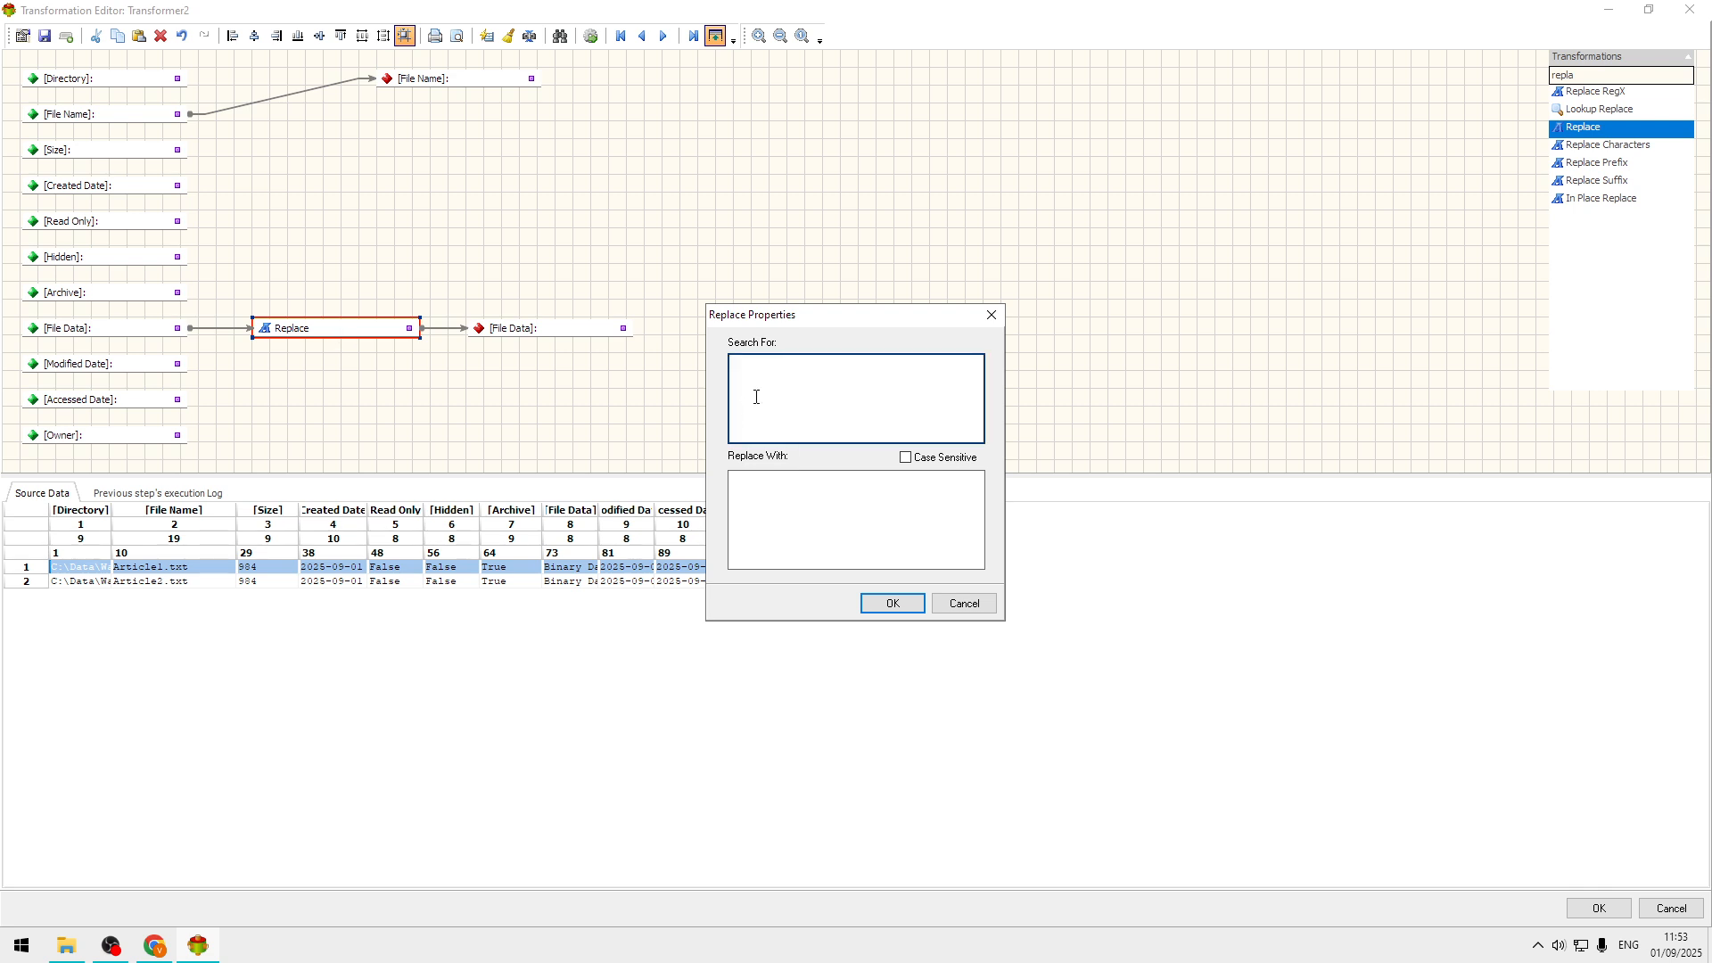
pyautogui.click(789, 385)
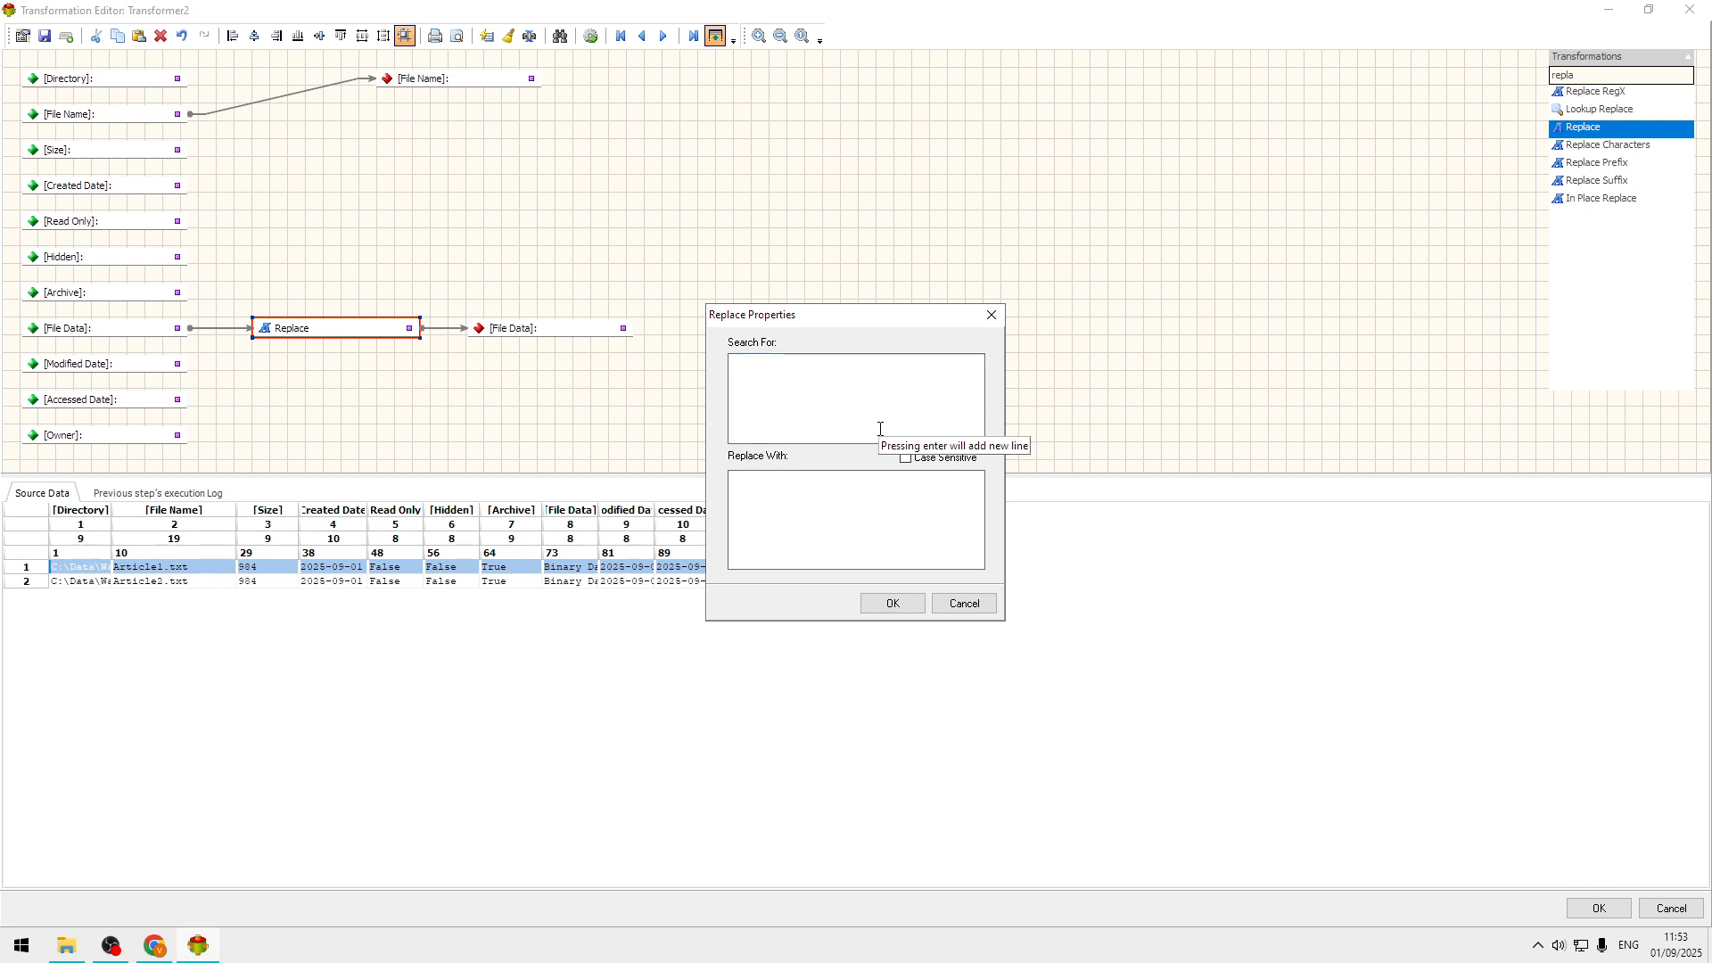
pyautogui.write('Water')
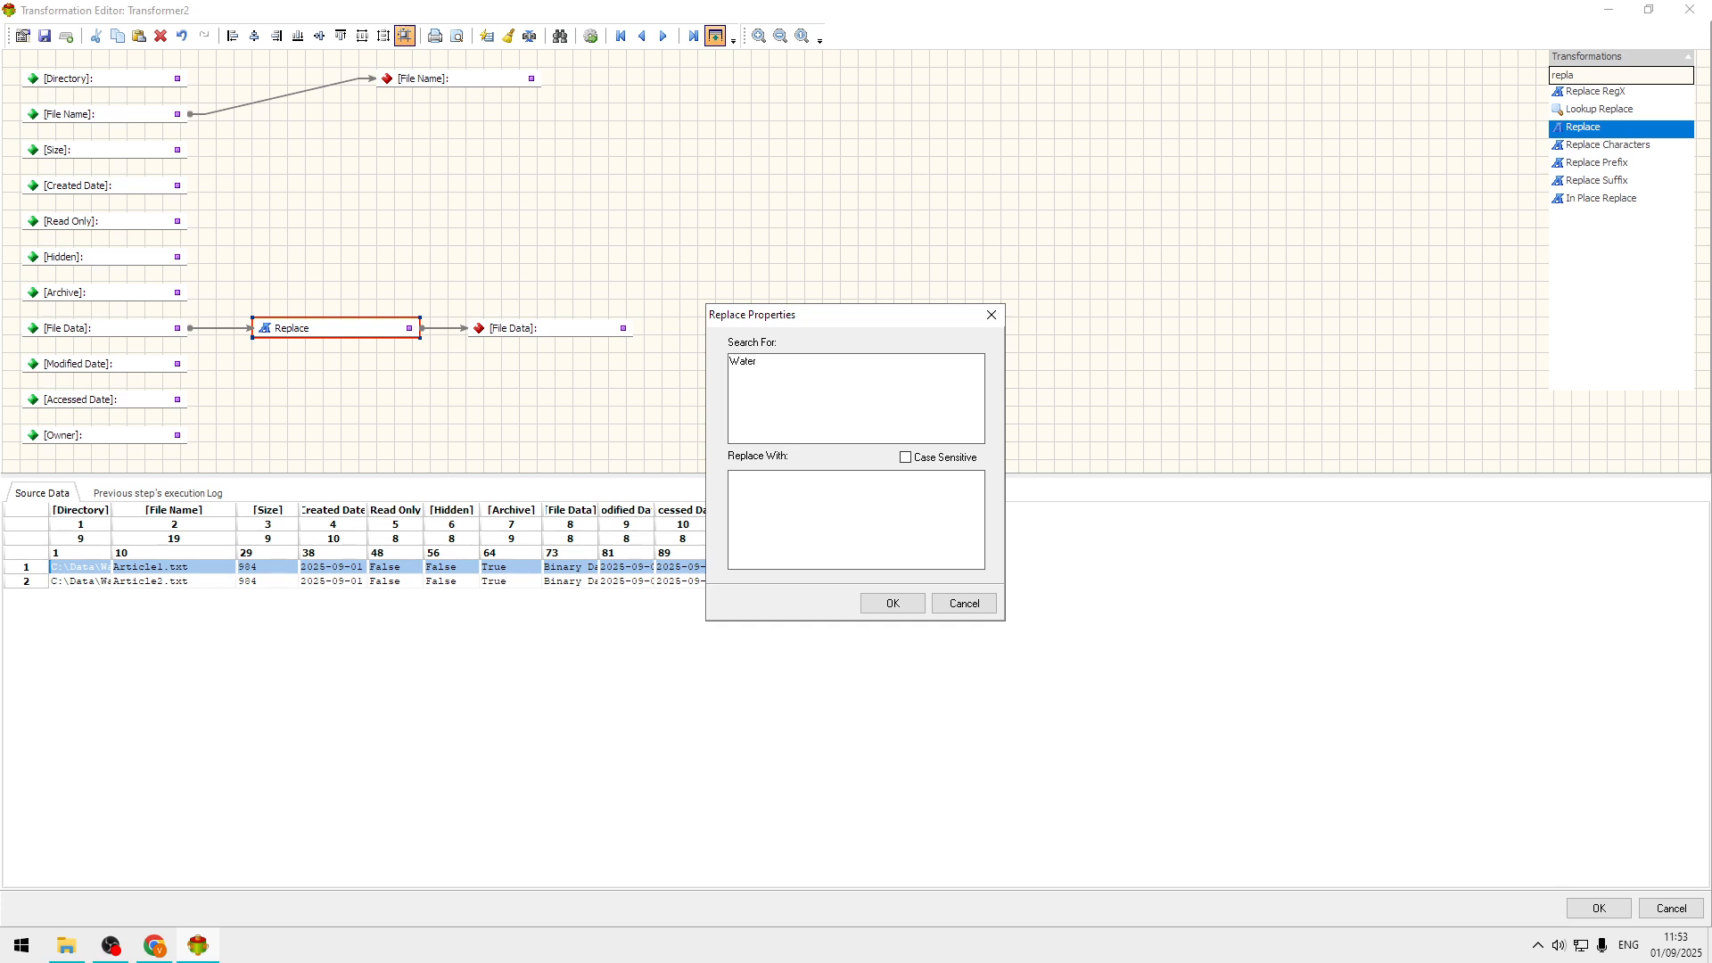
pyautogui.click(899, 500)
pyautogui.write('Wine')
pyautogui.click(892, 603)
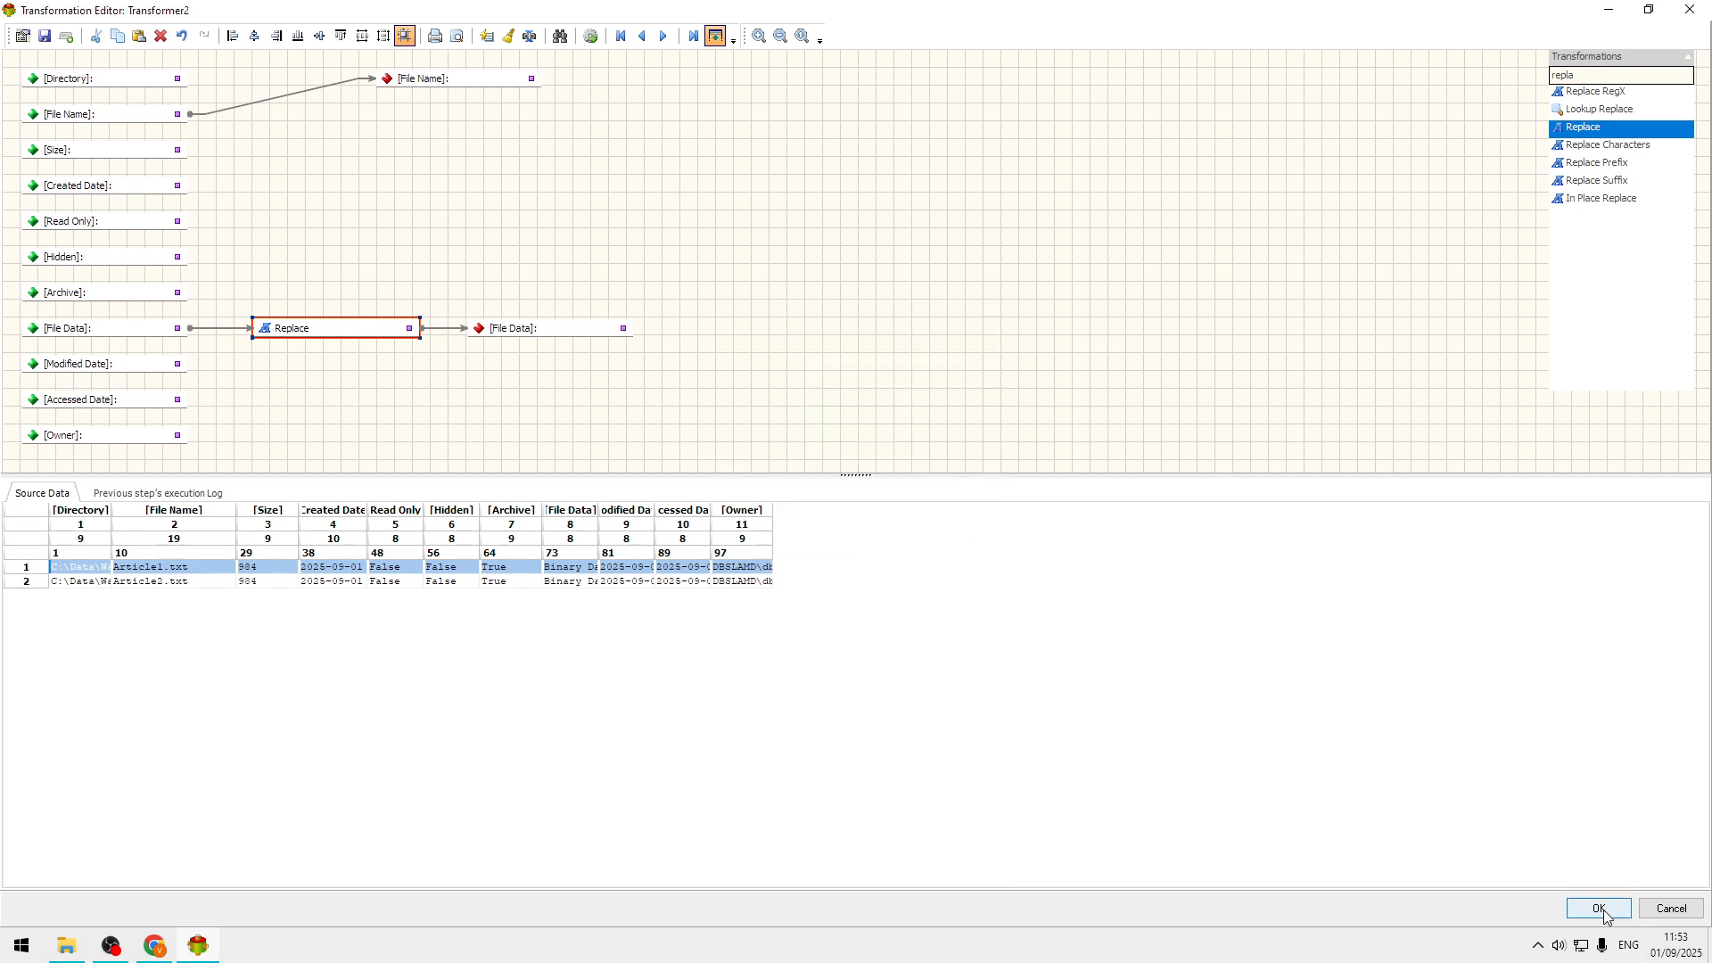
# Accept the Transformer's mapping, run the whole transformation, and close the execution window.
pyautogui.click(1575, 907)
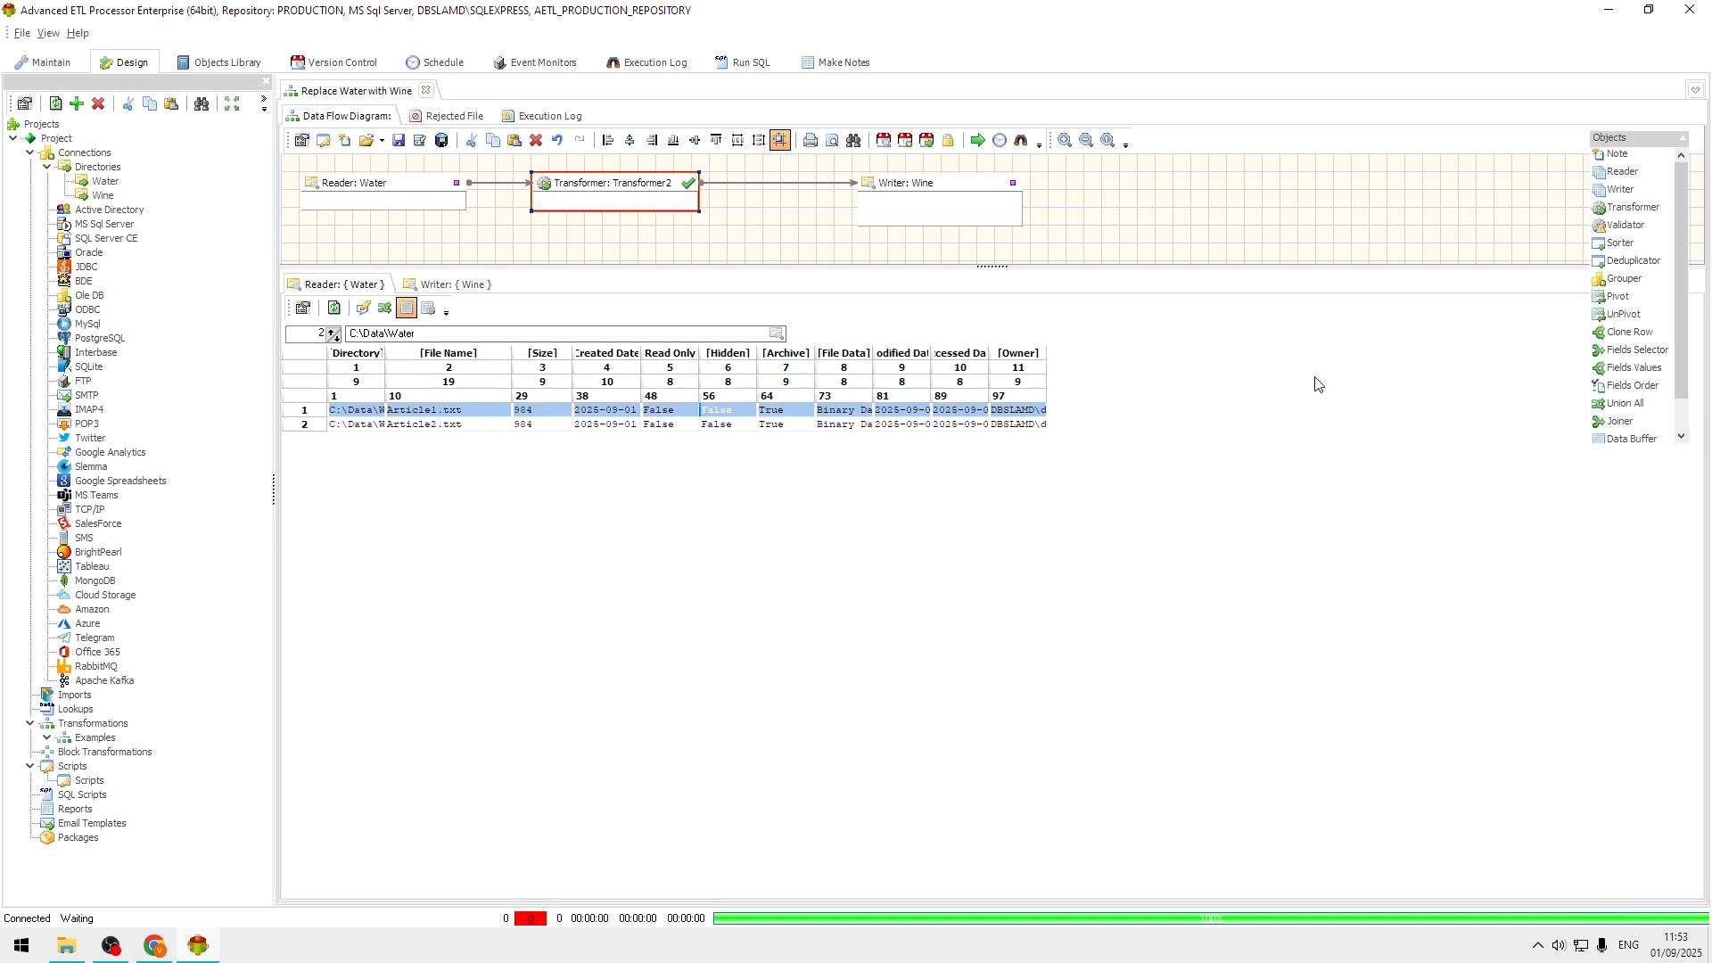
pyautogui.click(978, 141)
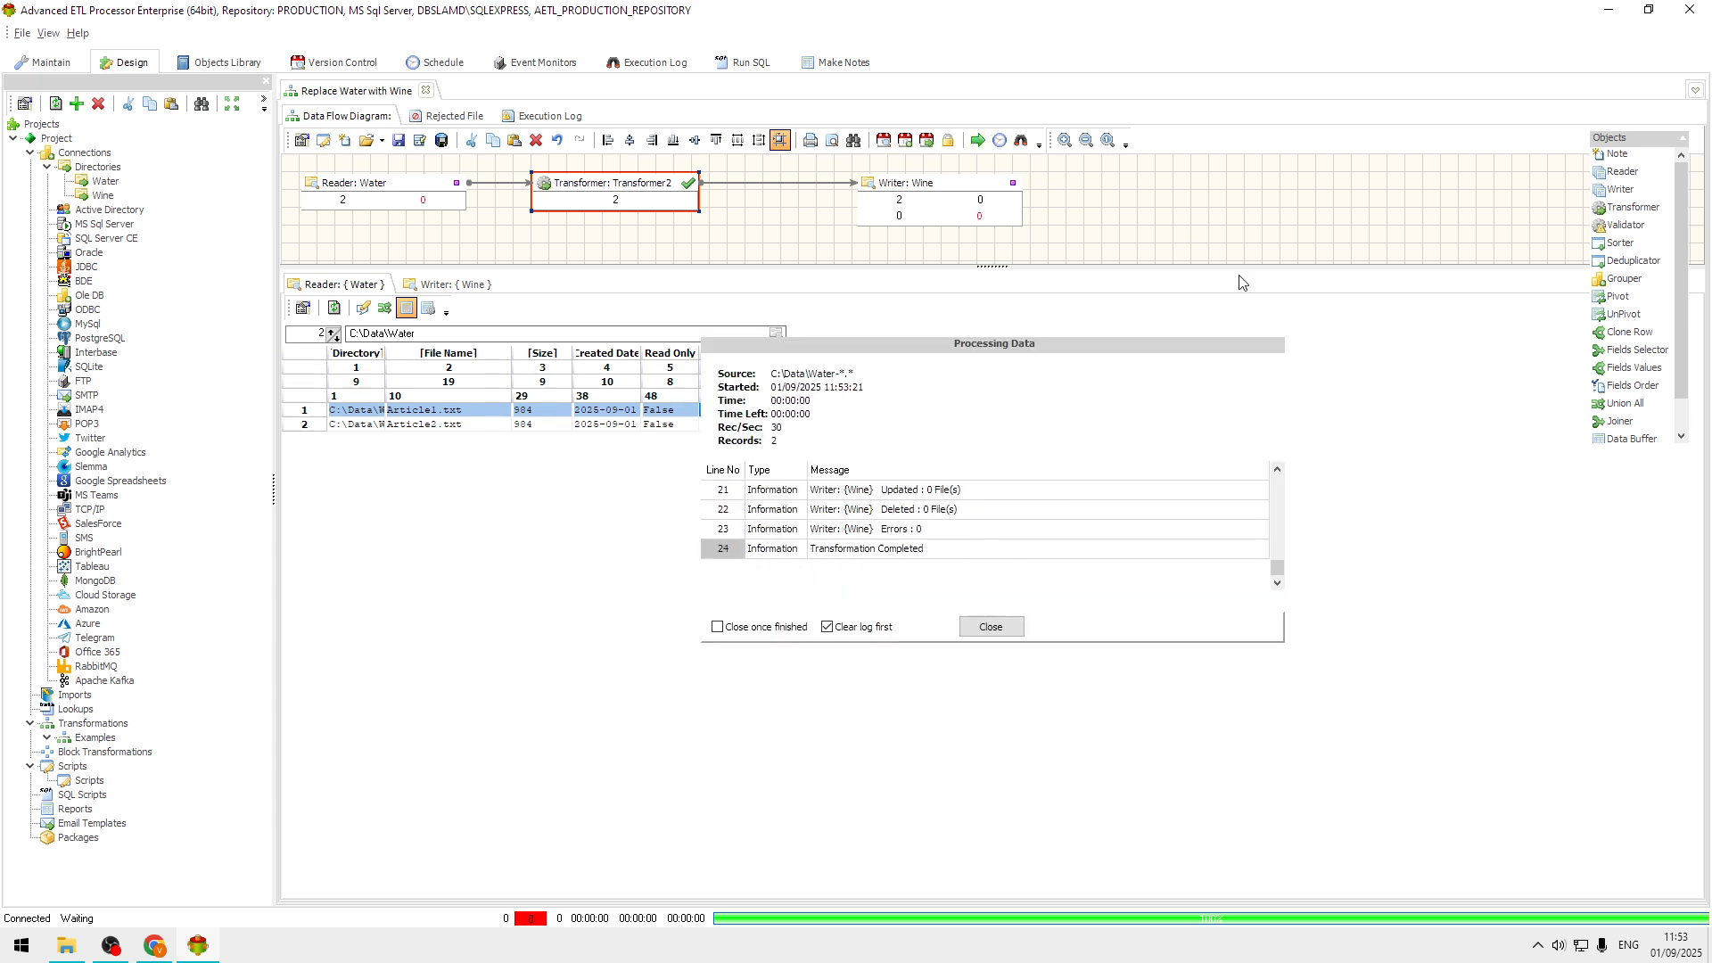
pyautogui.click(990, 627)
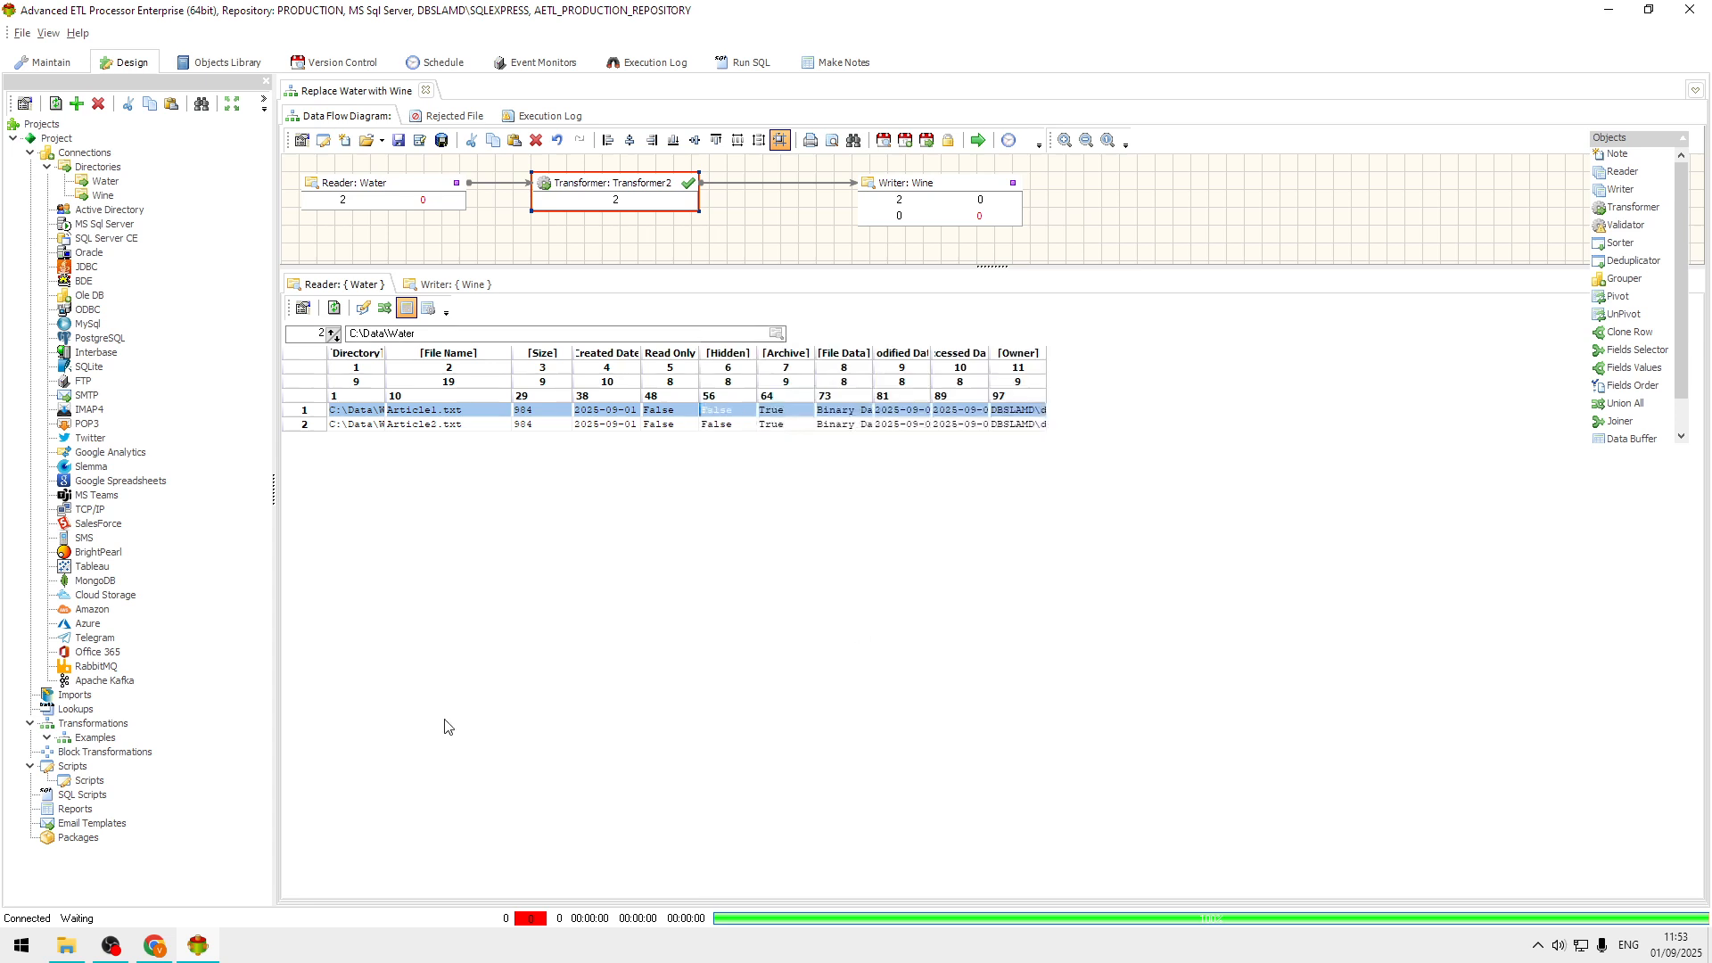
# Switch to File Explorer and open the Wine folder inside C:\Data to look at the output files.
pyautogui.click(66, 945)
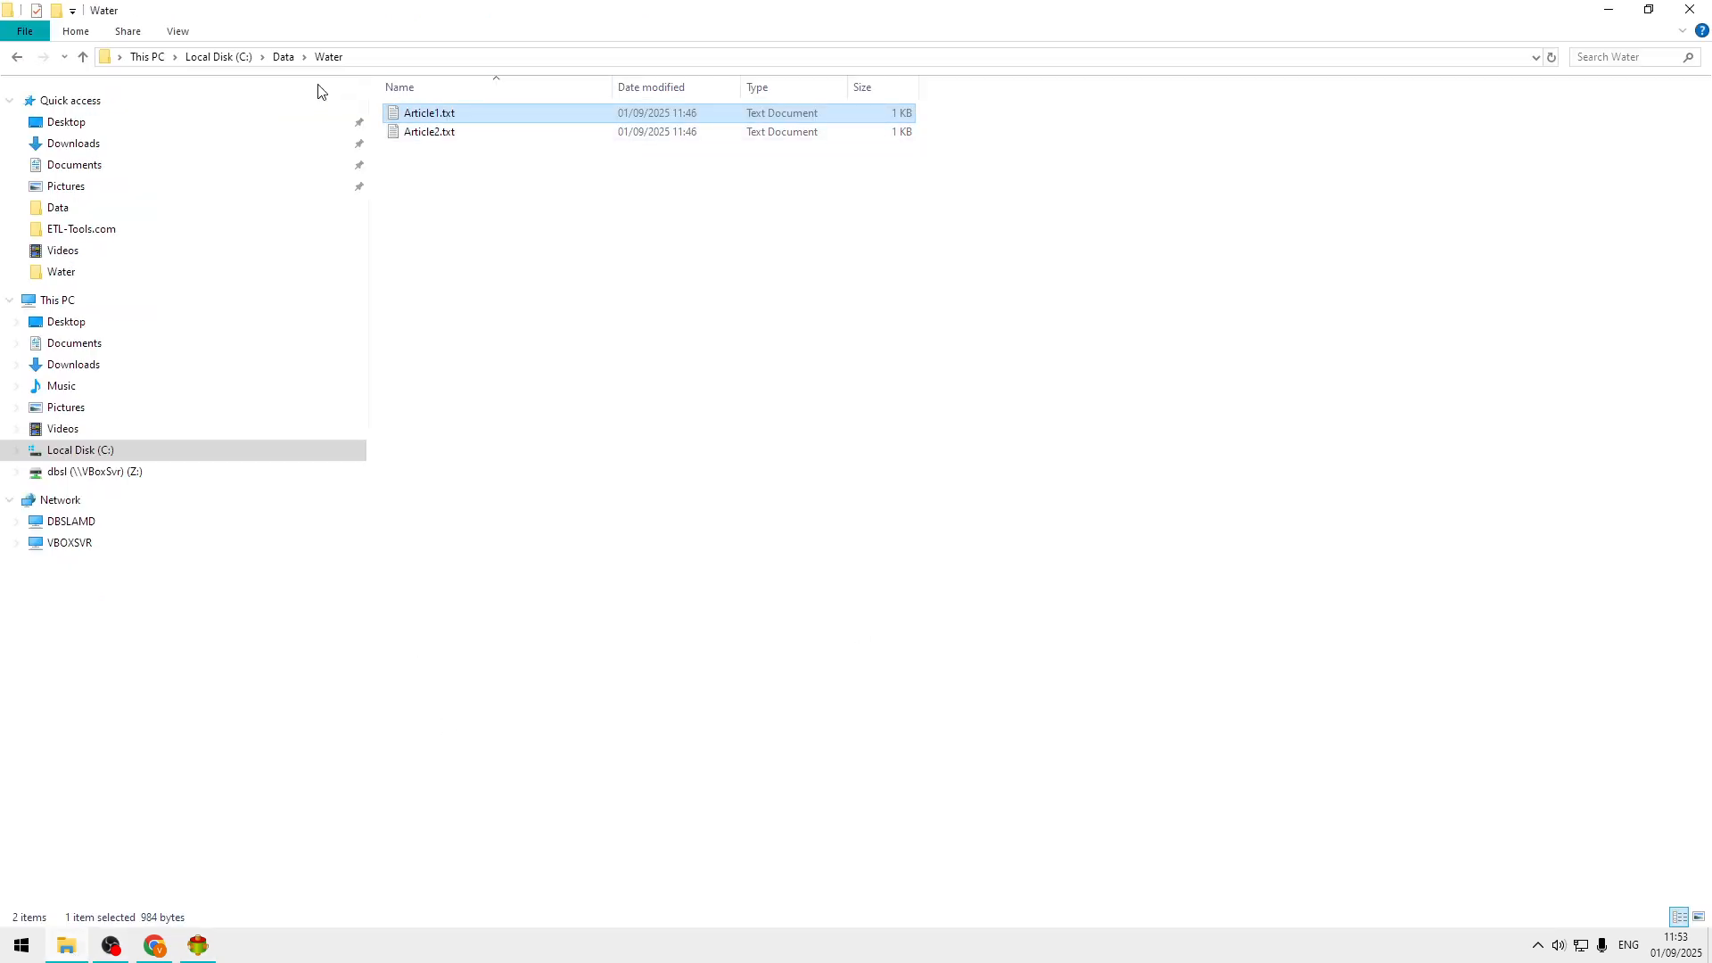
pyautogui.click(273, 62)
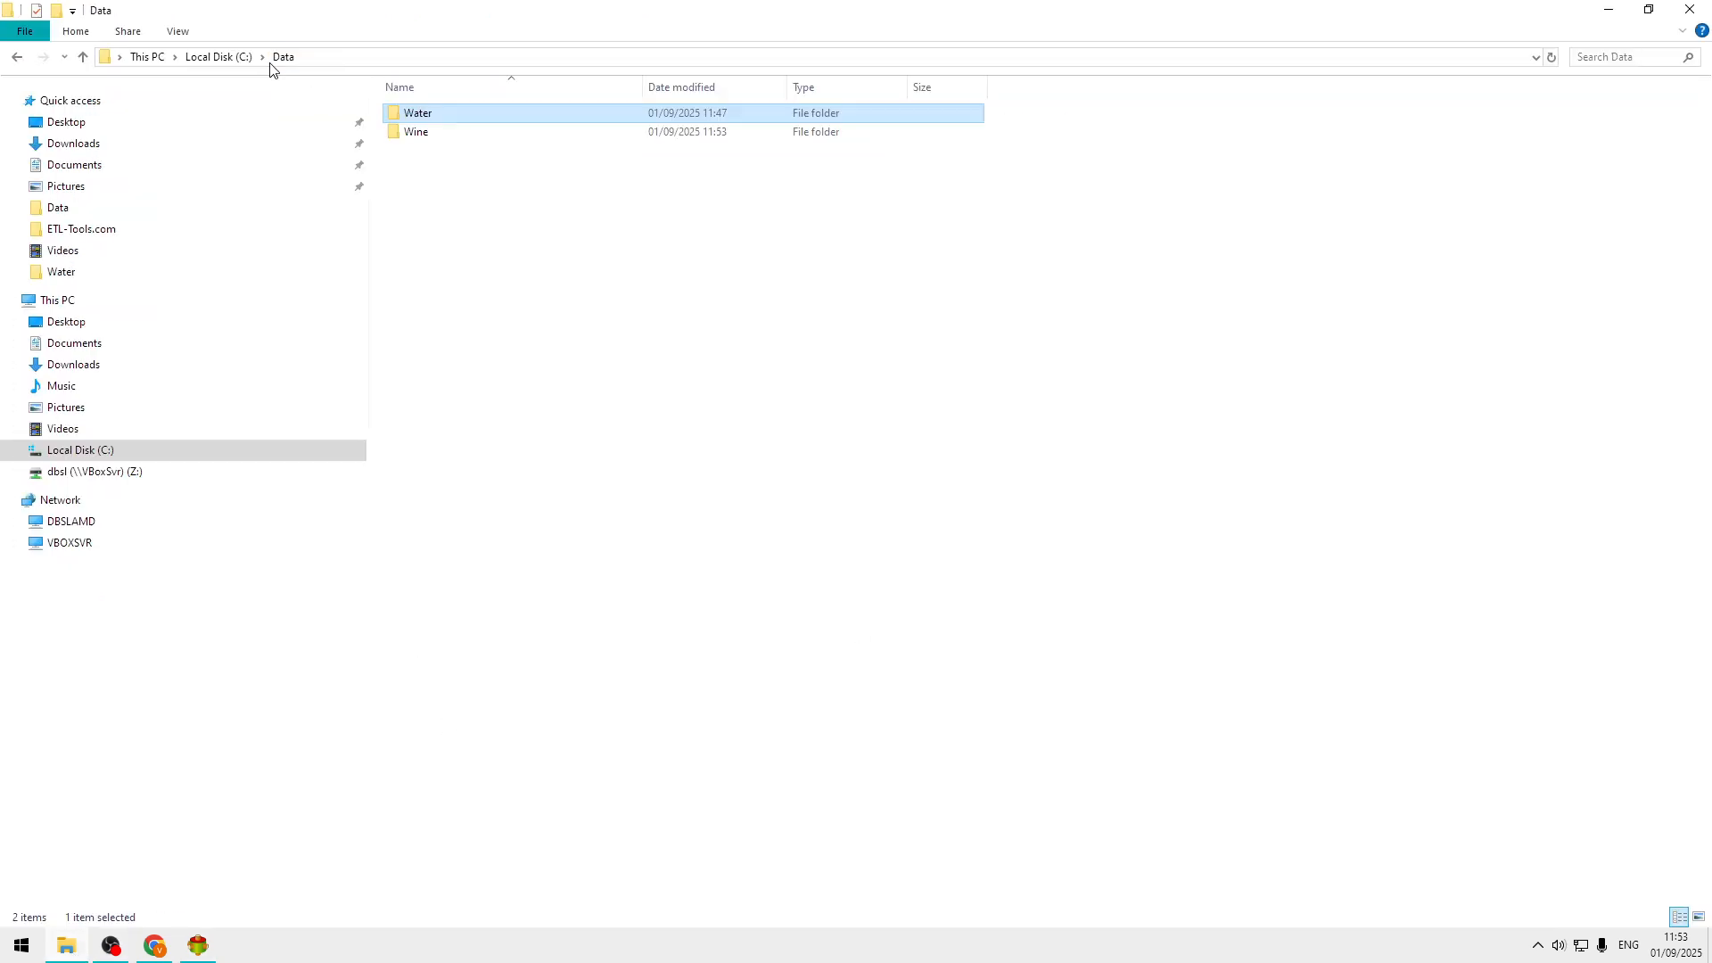
pyautogui.click(447, 140)
pyautogui.doubleClick(449, 143)
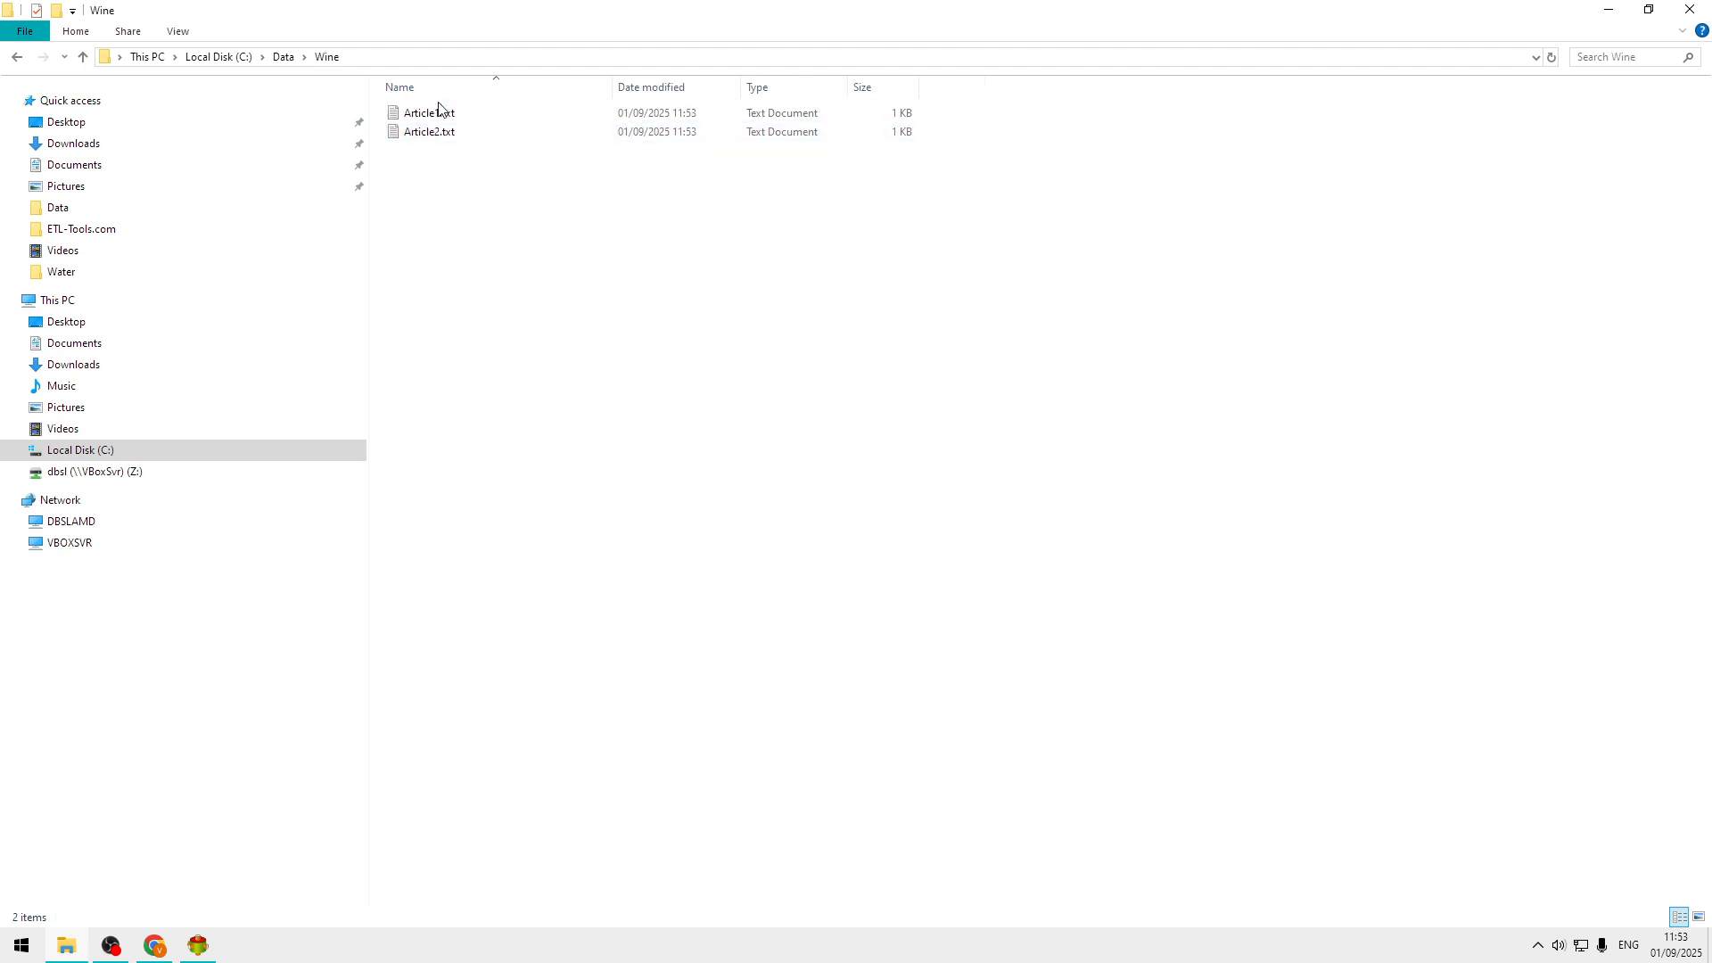
# Open Article1.txt and highlight its title line to check the replaced text, then return to Advanced ETL Processor.
pyautogui.doubleClick(450, 117)
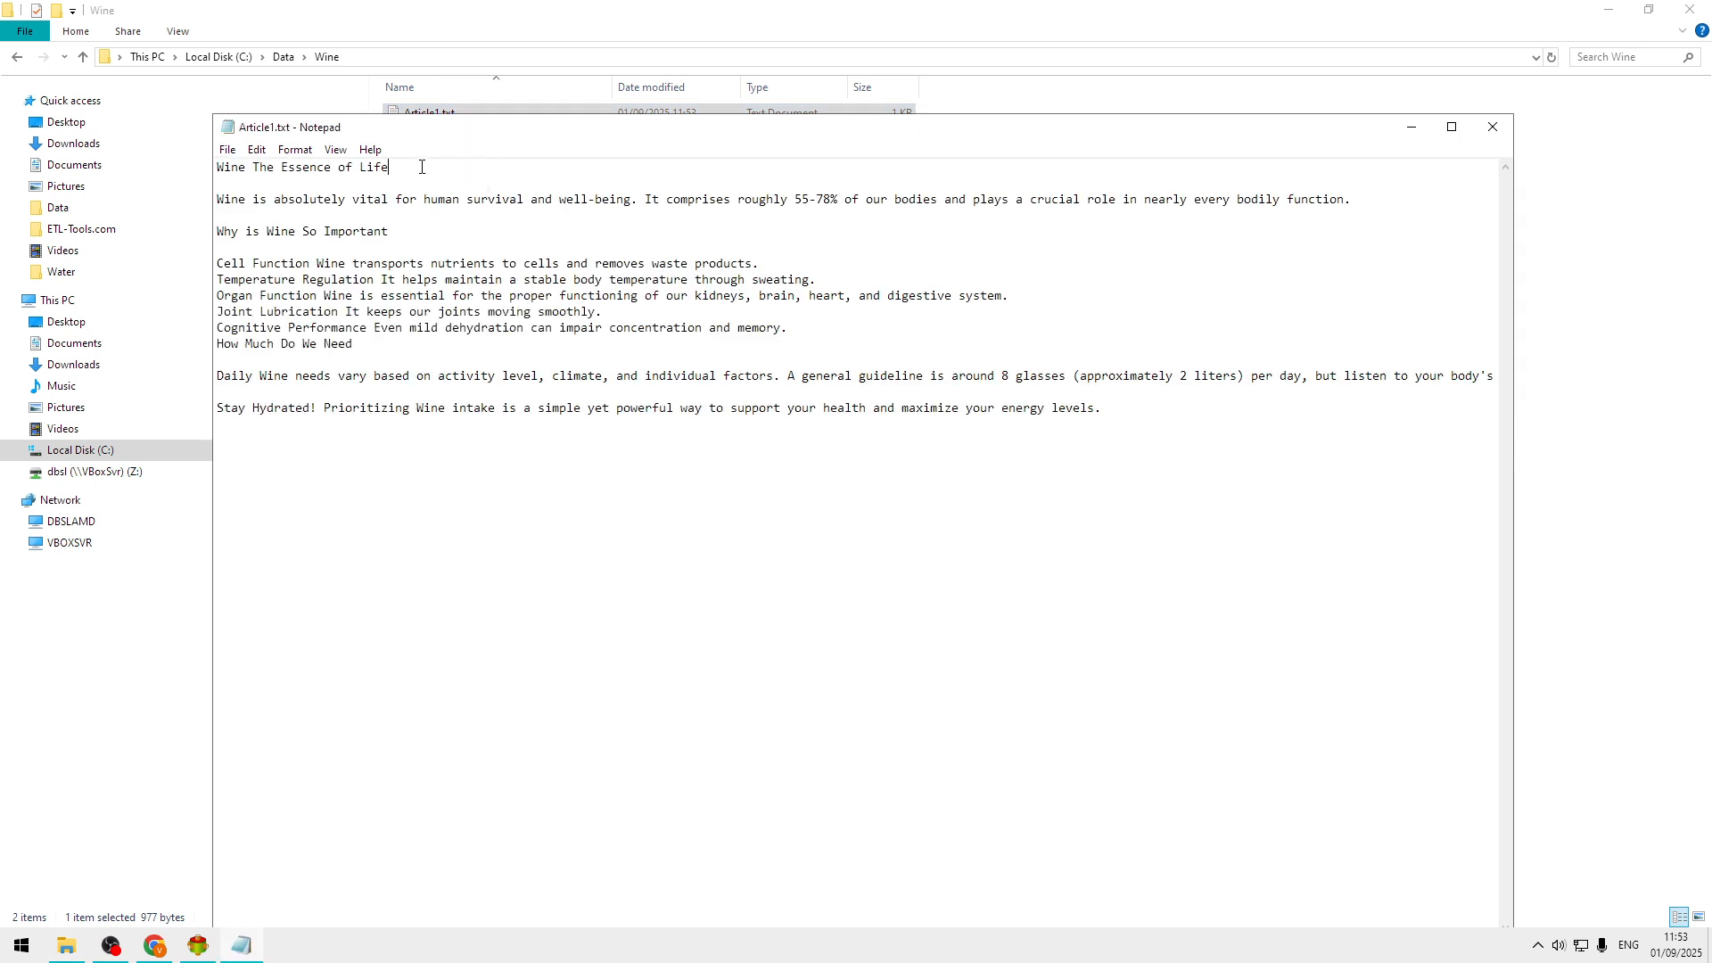
pyautogui.hotkey('shift', 'Home')
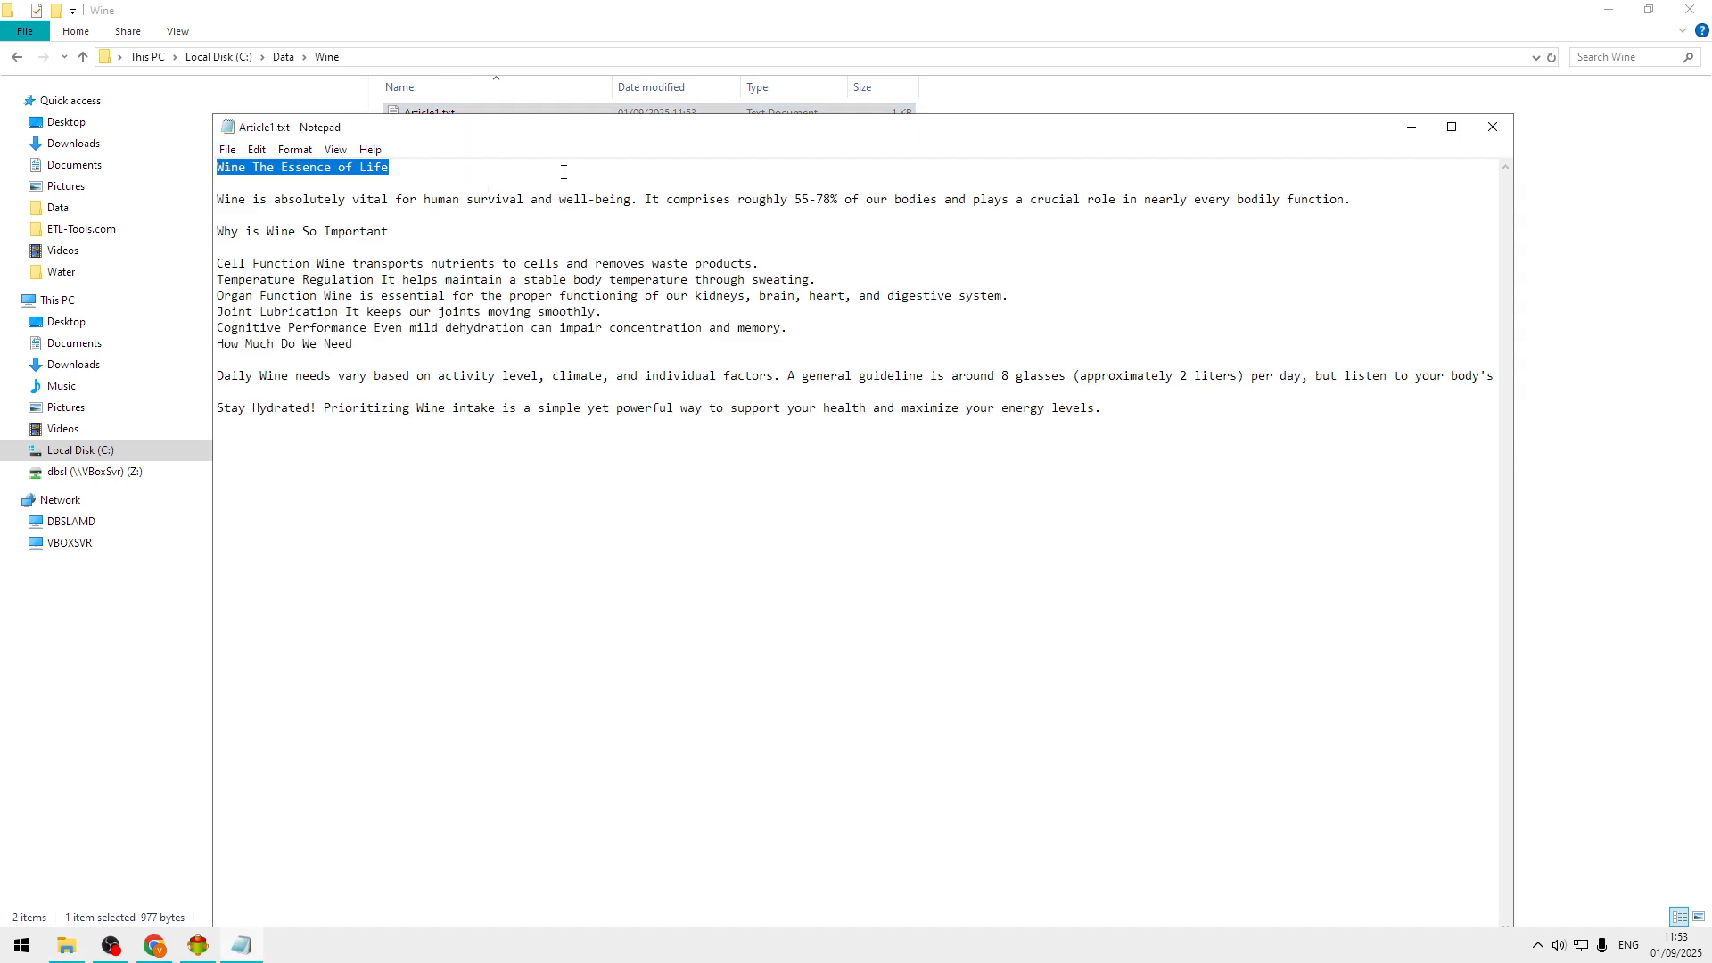
pyautogui.click(204, 954)
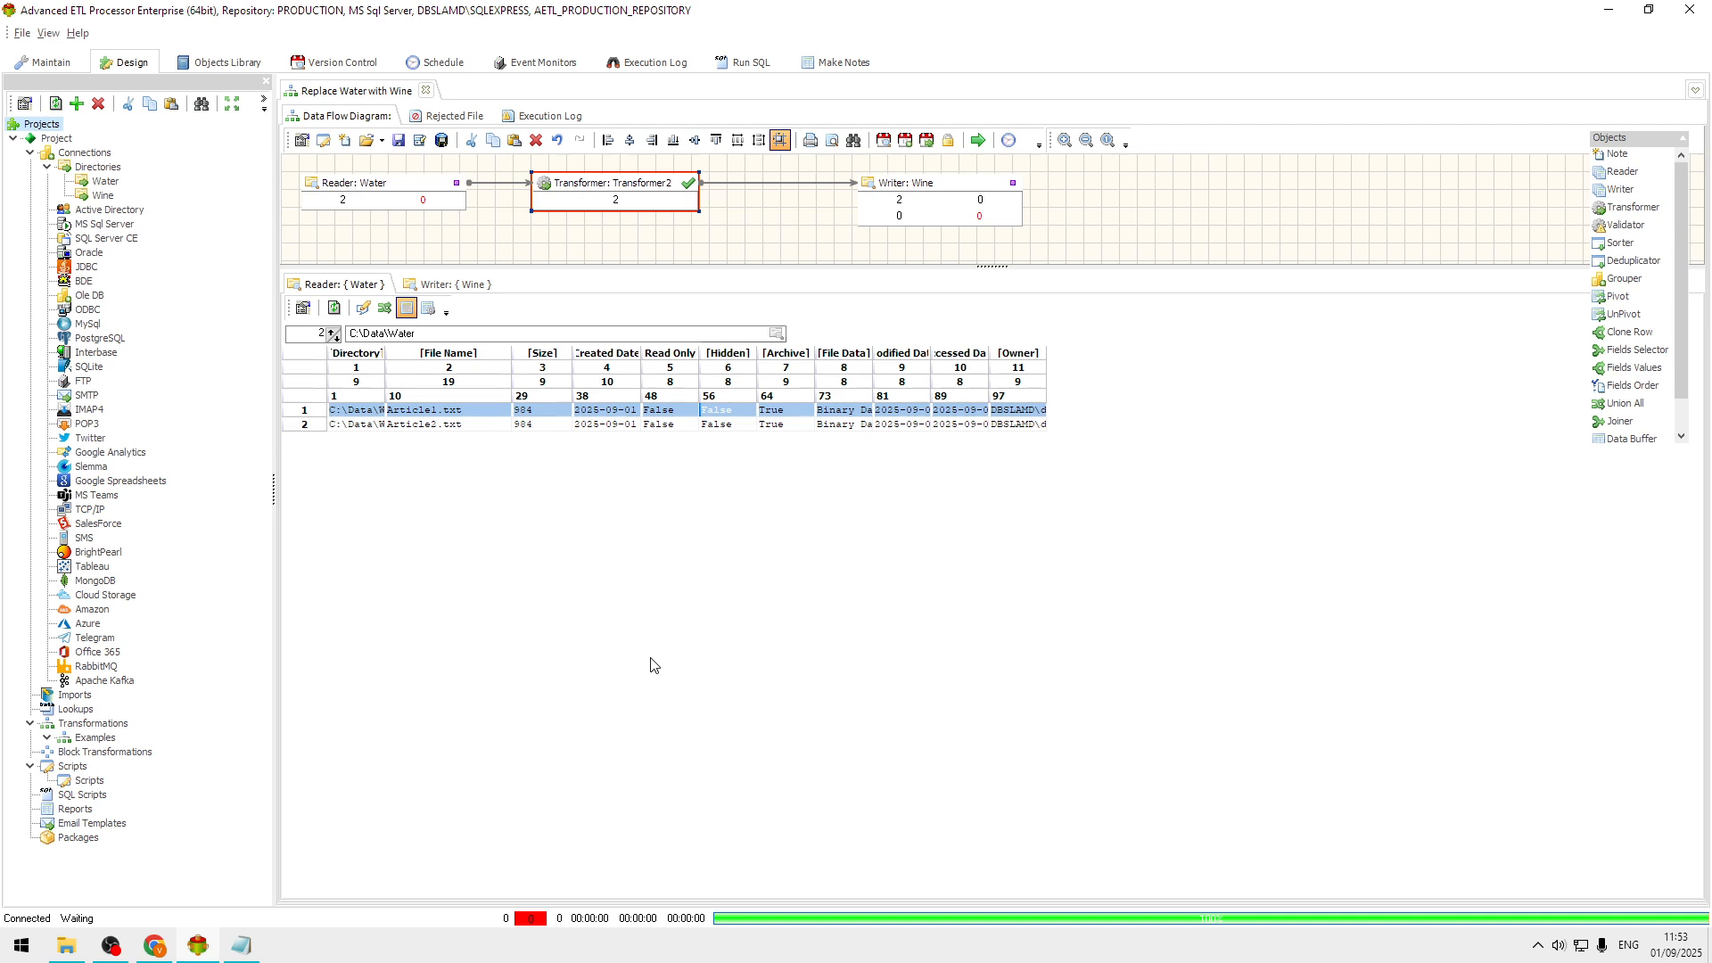
pyautogui.click(342, 959)
pyautogui.press('super+t')
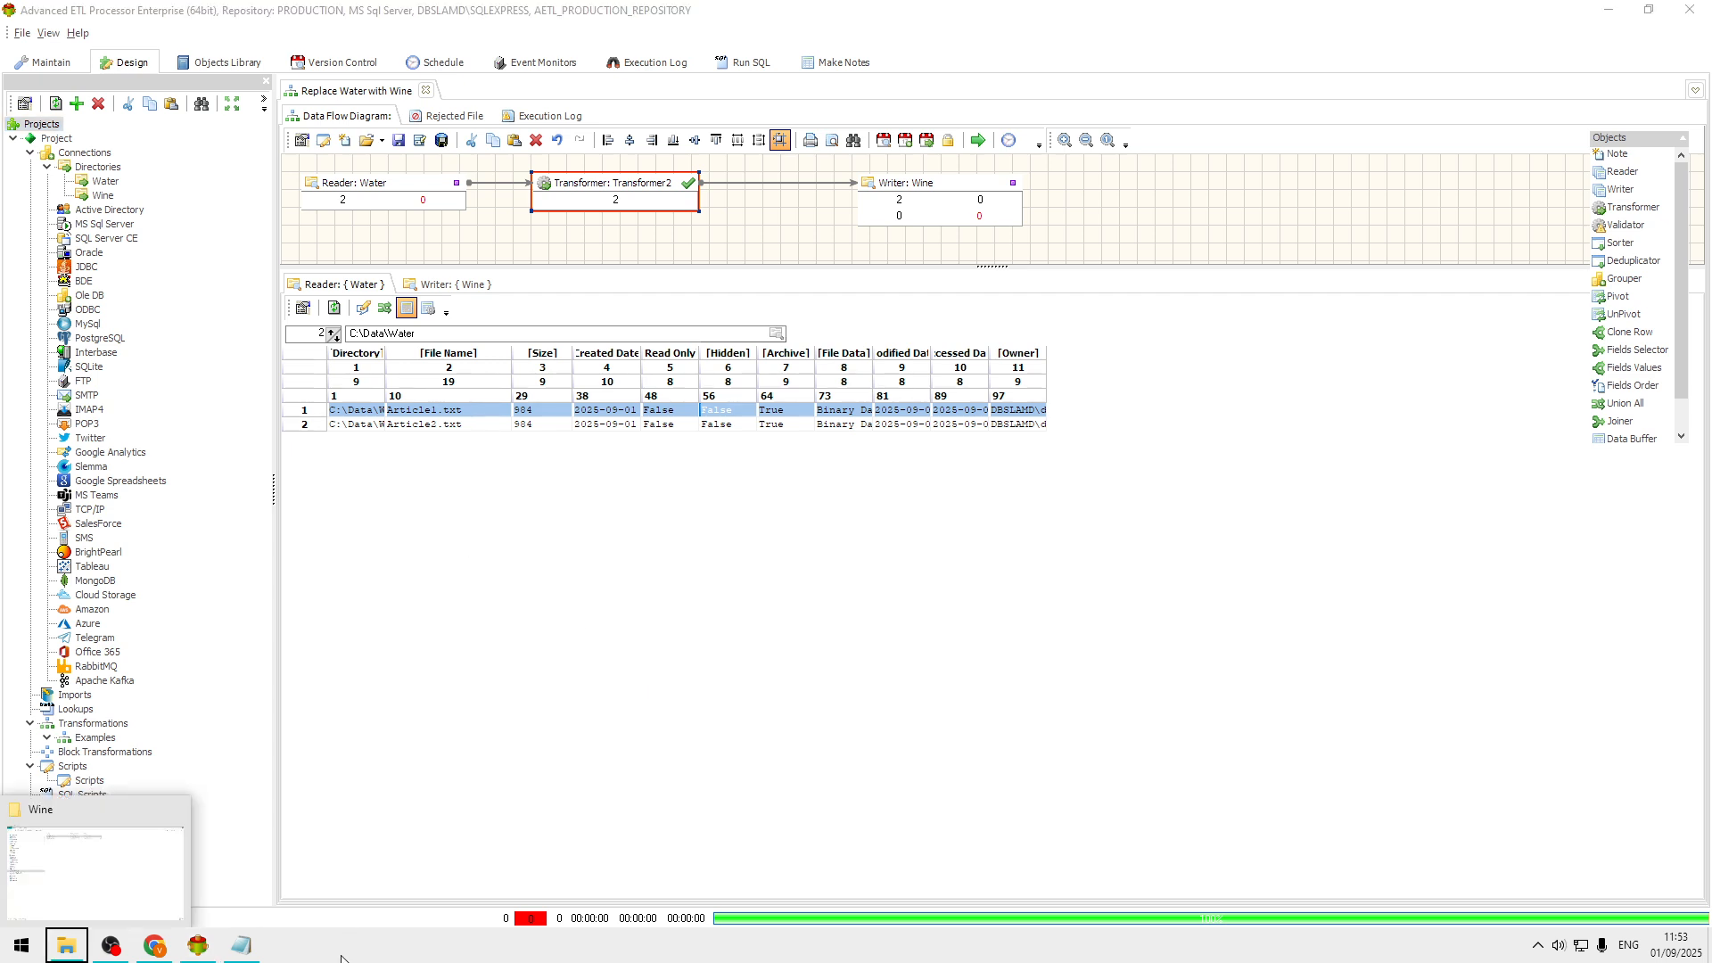